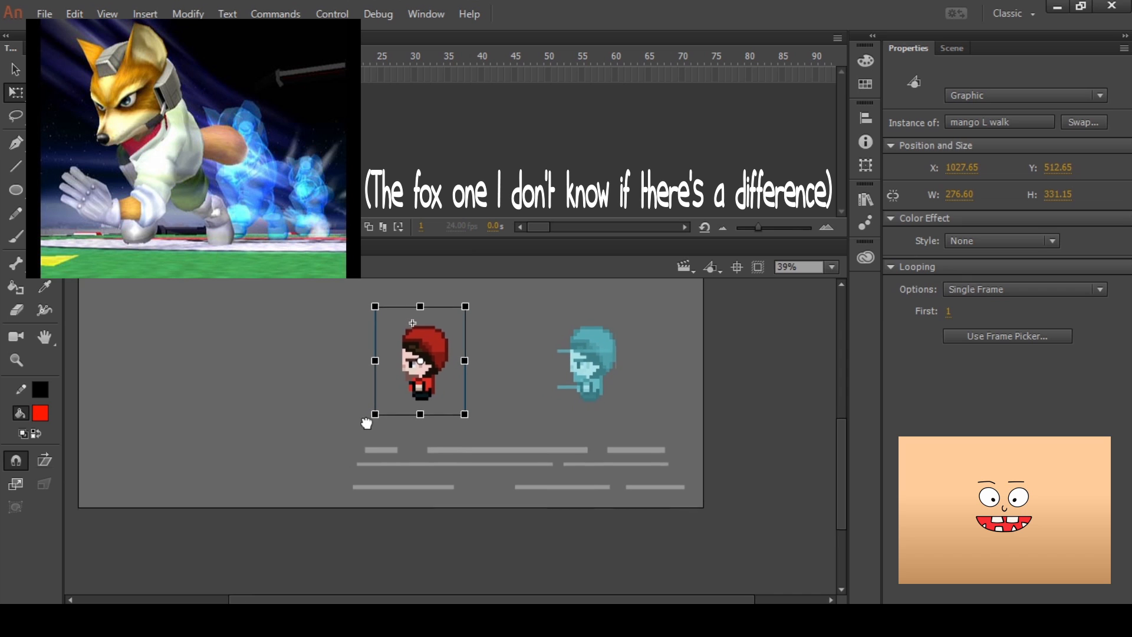
pyautogui.moveTo(465, 539); pyautogui.dragTo(642, 440)
pyautogui.click(697, 407)
pyautogui.moveTo(434, 373); pyautogui.dragTo(436, 399)
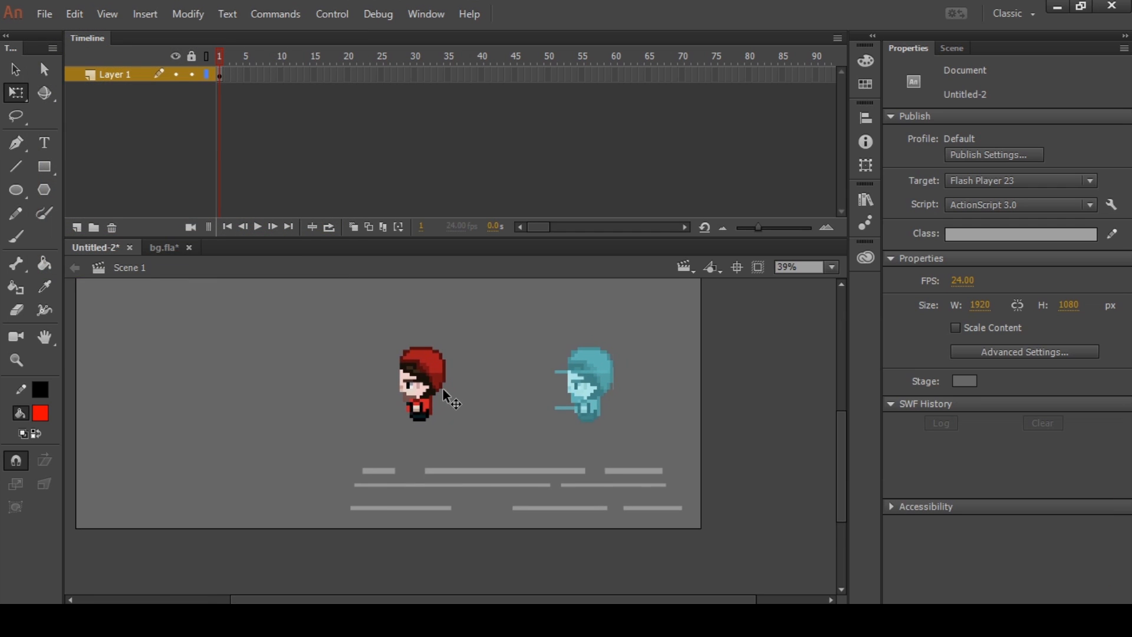
pyautogui.scroll(-2, 443, 390)
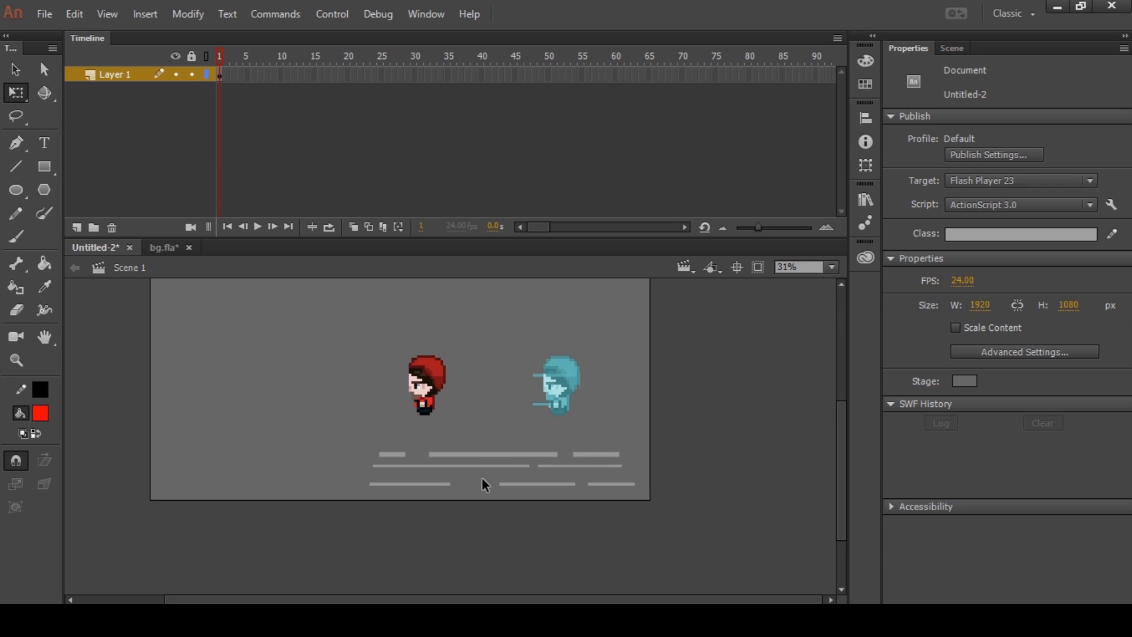
pyautogui.scroll(2, 467, 440)
# - Open the red character's mango L walk symbol, examine its walk cycle across the frames, and return to Scene 1
pyautogui.click(431, 424)
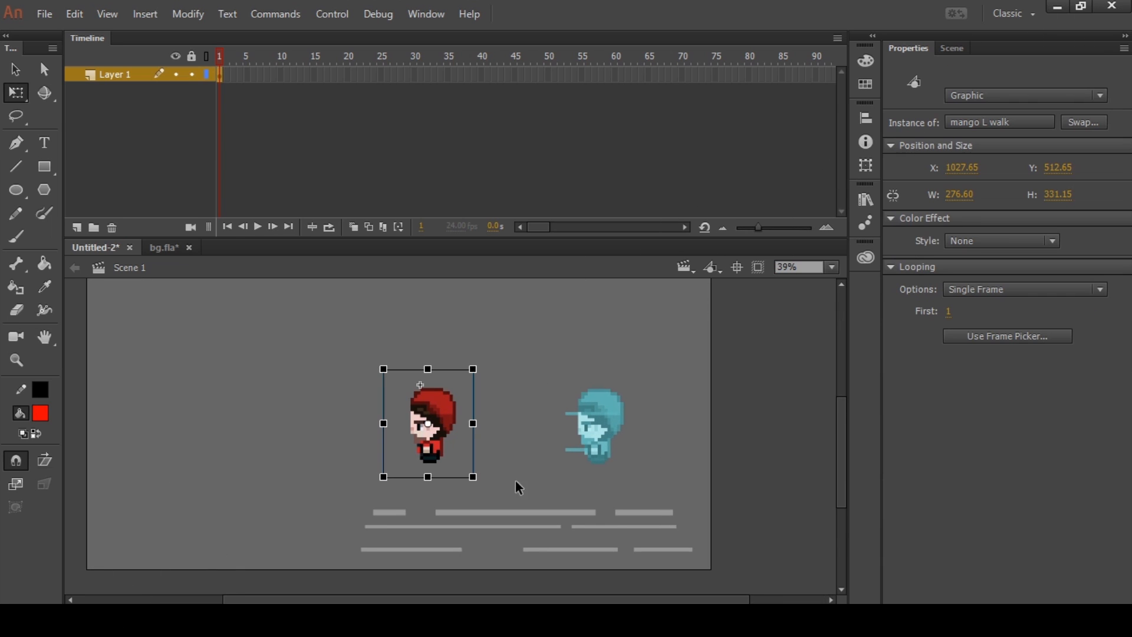
pyautogui.doubleClick(443, 405)
pyautogui.moveTo(235, 59)
pyautogui.mouseDown()
pyautogui.moveTo(285, 54)
pyautogui.moveTo(252, 59)
pyautogui.mouseUp()
pyautogui.click(348, 389)
pyautogui.click(175, 90)
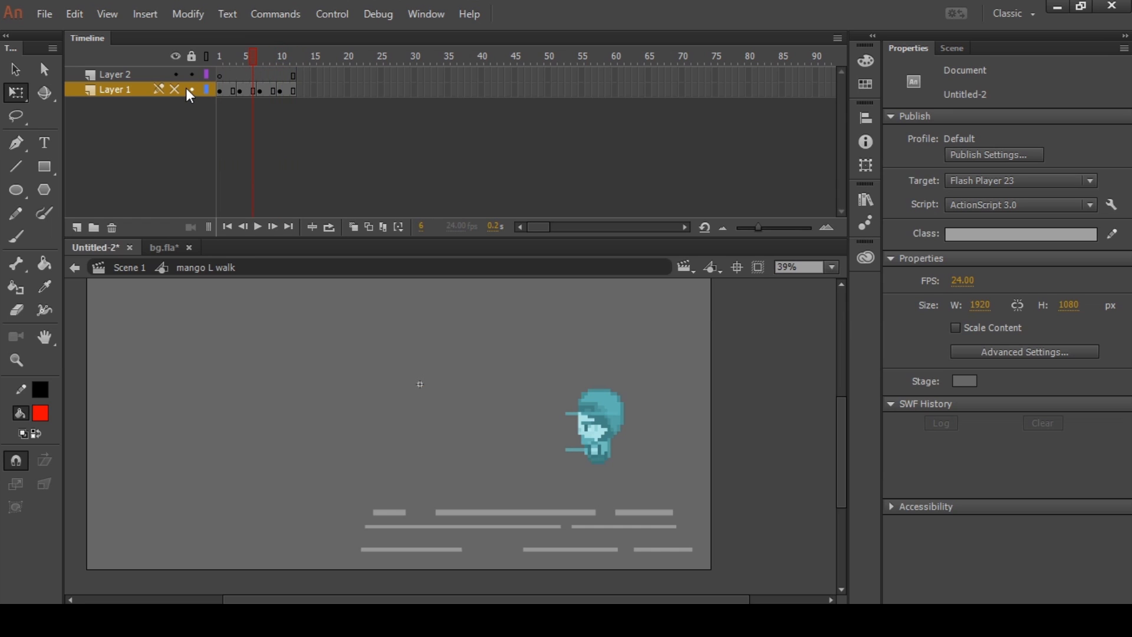
pyautogui.click(174, 90)
pyautogui.moveTo(234, 57); pyautogui.dragTo(299, 81)
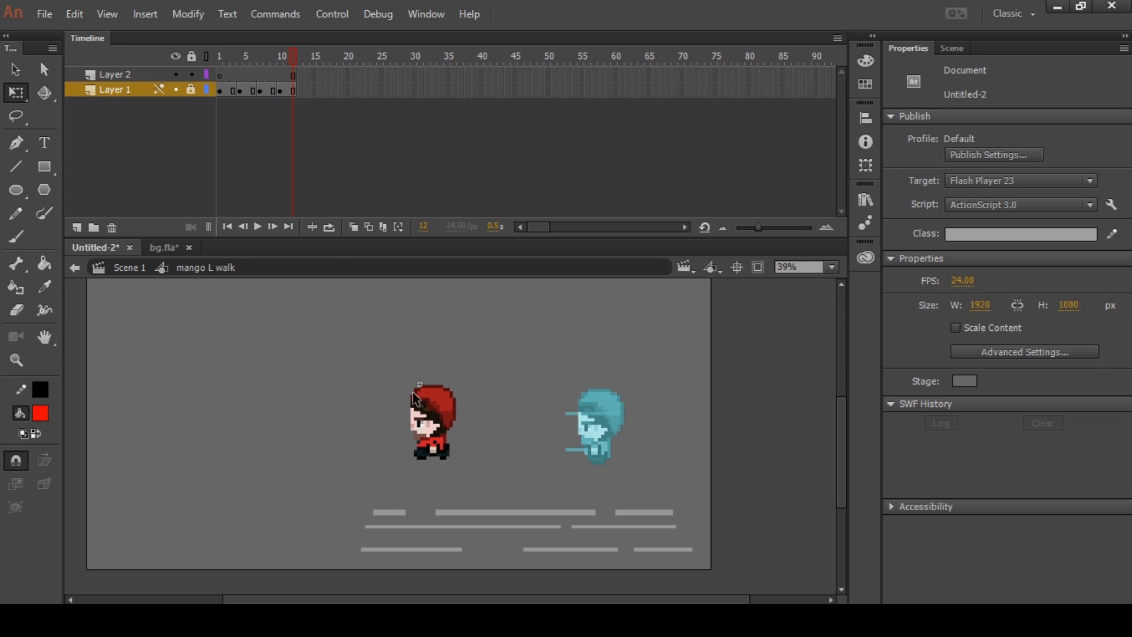
pyautogui.scroll(2, 441, 431)
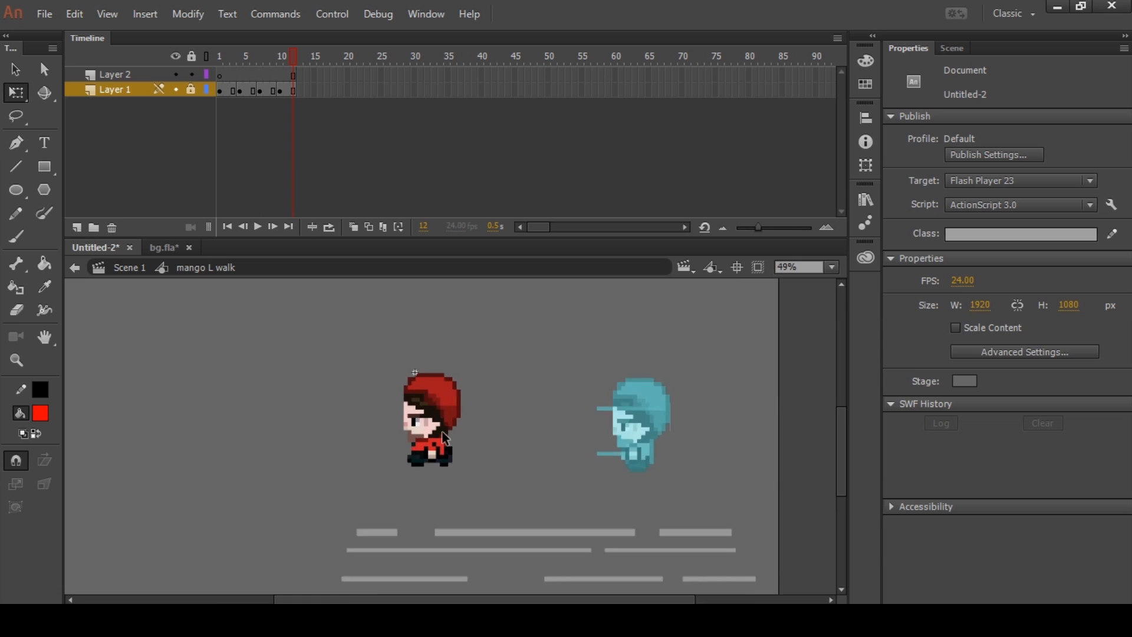
pyautogui.click(131, 268)
# - Open the blue ghost's side b symbol and examine its running frames through frame 8
pyautogui.hscroll(5, 699, 420)
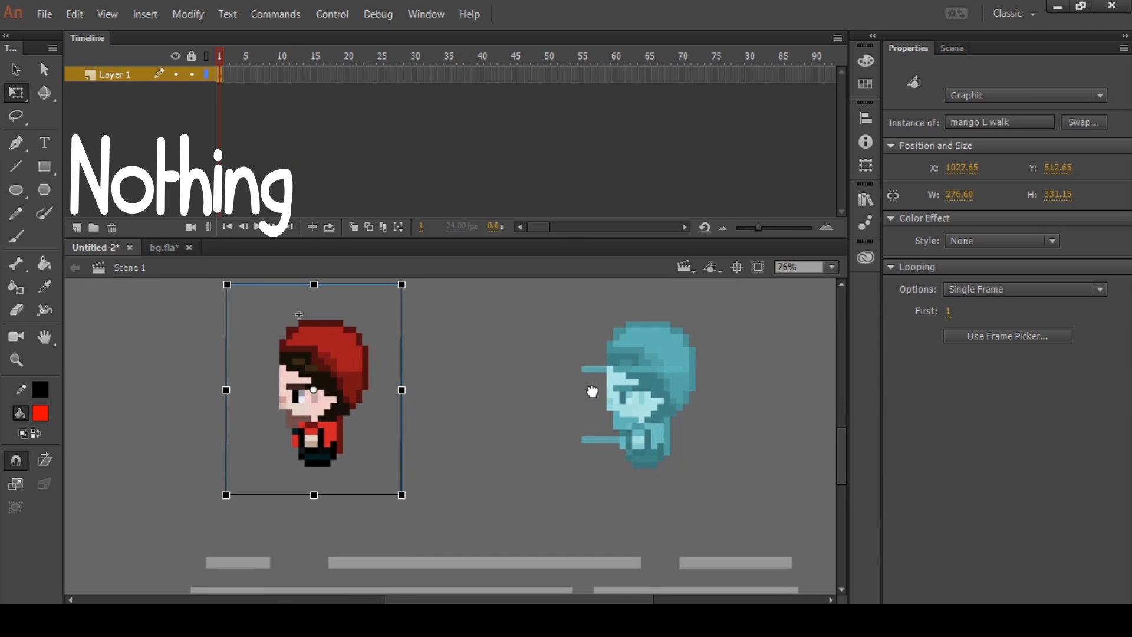
pyautogui.doubleClick(624, 434)
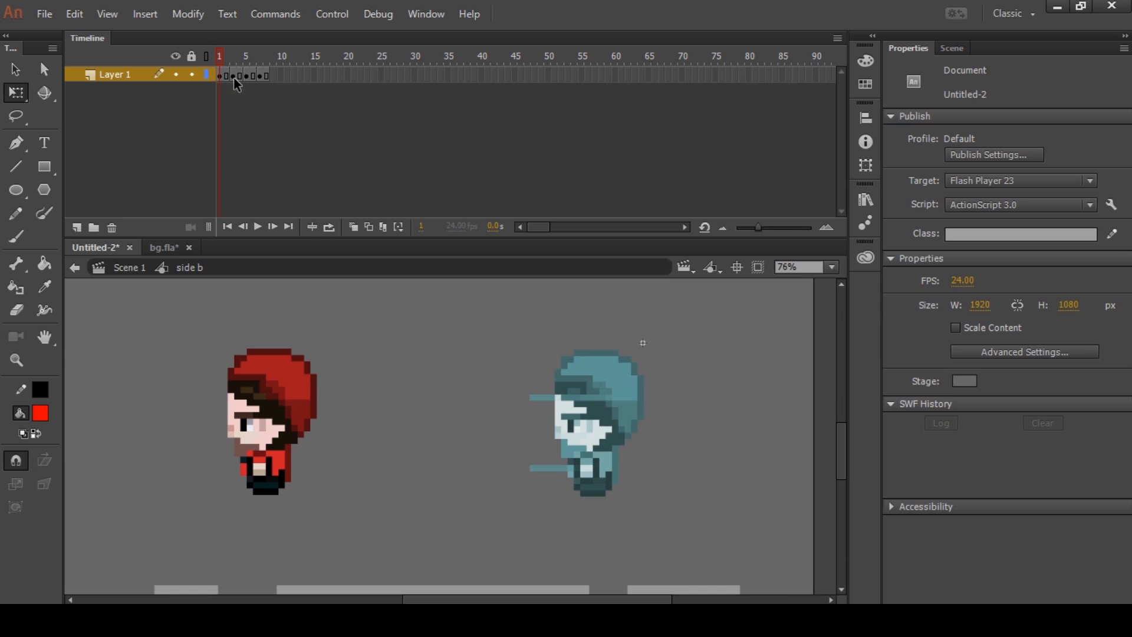
pyautogui.moveTo(243, 57); pyautogui.dragTo(259, 60)
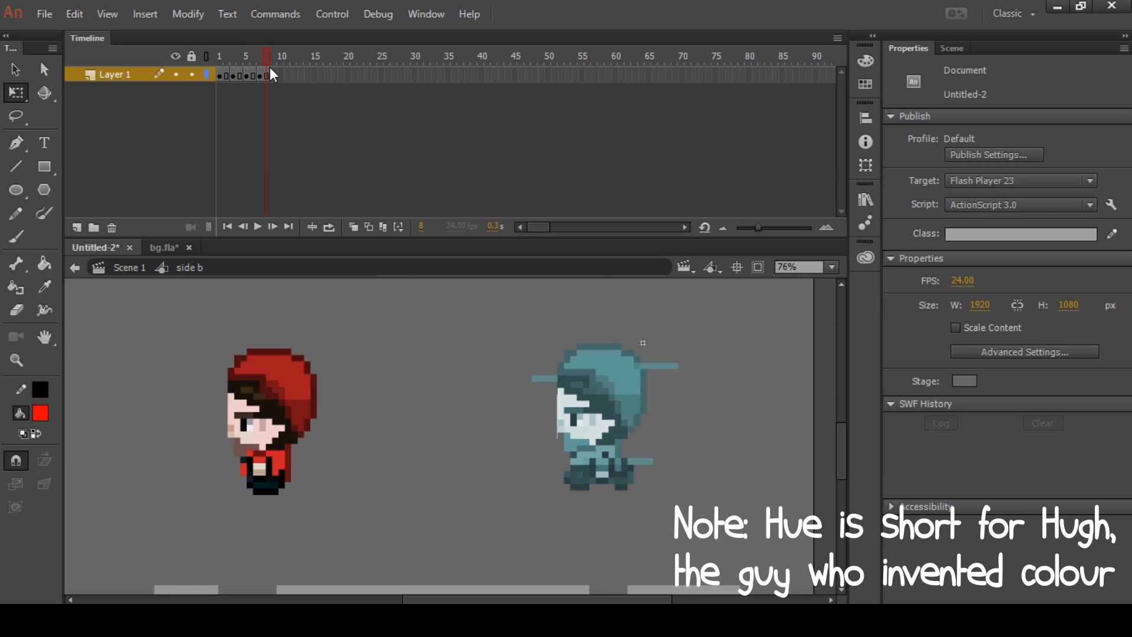
# - Delete the stray shape fragment beside the ghost's chin on frame 8 of the side b symbol
pyautogui.scroll(5, 561, 443)
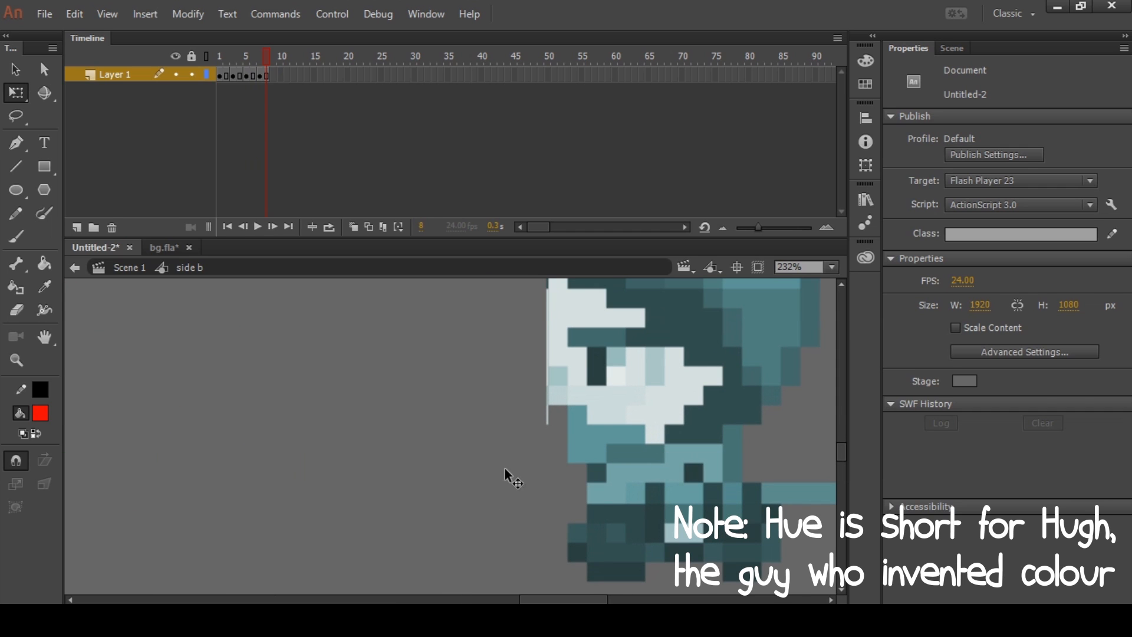
pyautogui.moveTo(524, 518); pyautogui.dragTo(610, 285)
pyautogui.hotkey('ctrl', 'z')
pyautogui.moveTo(373, 529); pyautogui.dragTo(558, 406)
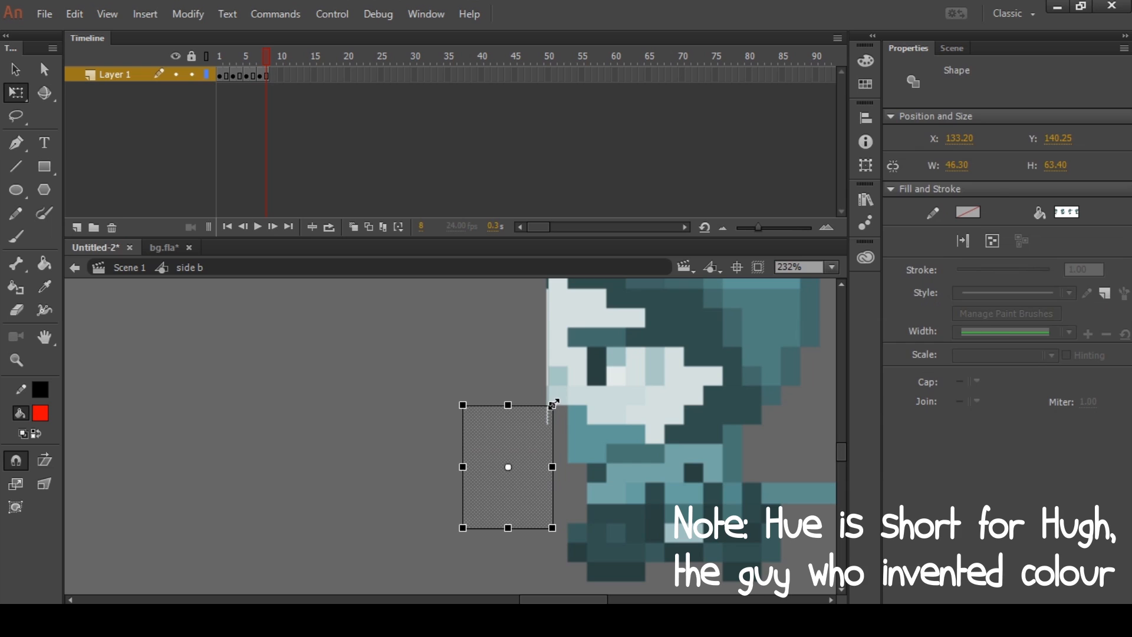
pyautogui.click(488, 437)
pyautogui.moveTo(488, 437); pyautogui.dragTo(455, 511)
pyautogui.scroll(-1, 449, 447)
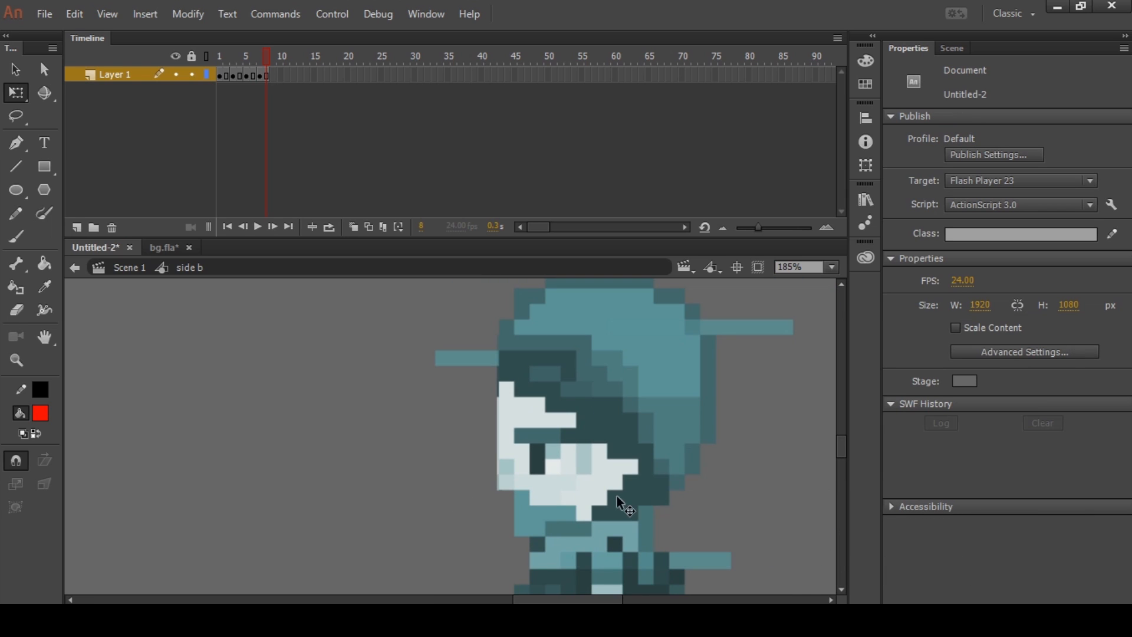
# - Review the ghost's shapes and frames inside the side b symbol and return to Scene 1
pyautogui.moveTo(486, 405); pyautogui.dragTo(426, 423)
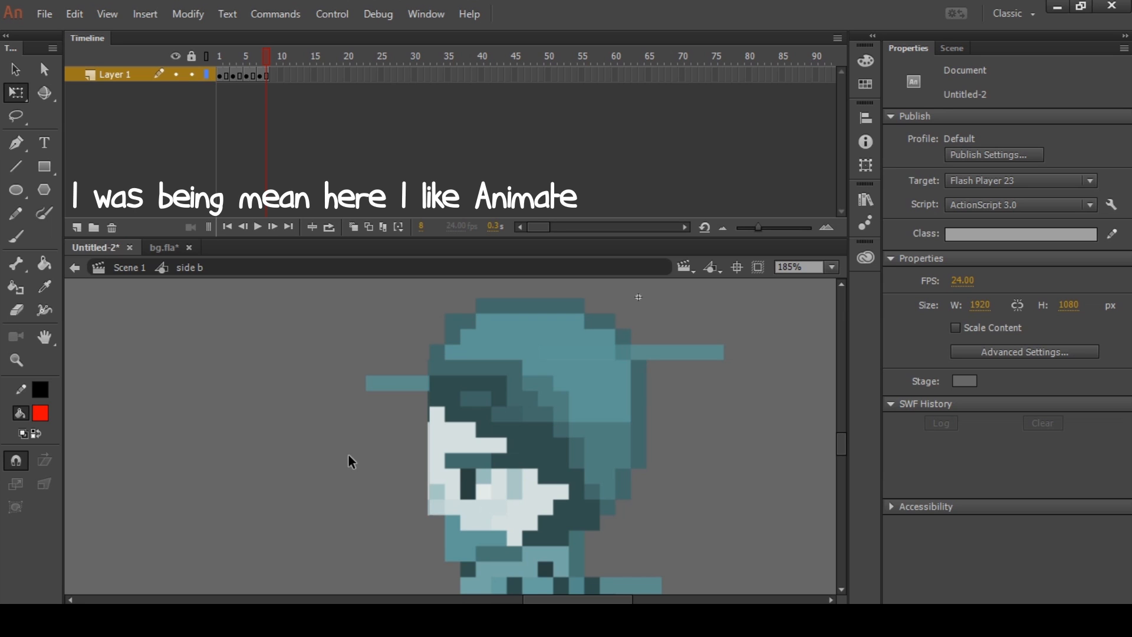
pyautogui.scroll(-3, 355, 439)
pyautogui.moveTo(355, 441); pyautogui.dragTo(356, 312)
pyautogui.moveTo(246, 54)
pyautogui.mouseDown()
pyautogui.moveTo(233, 59)
pyautogui.moveTo(260, 62)
pyautogui.mouseUp()
pyautogui.click(129, 268)
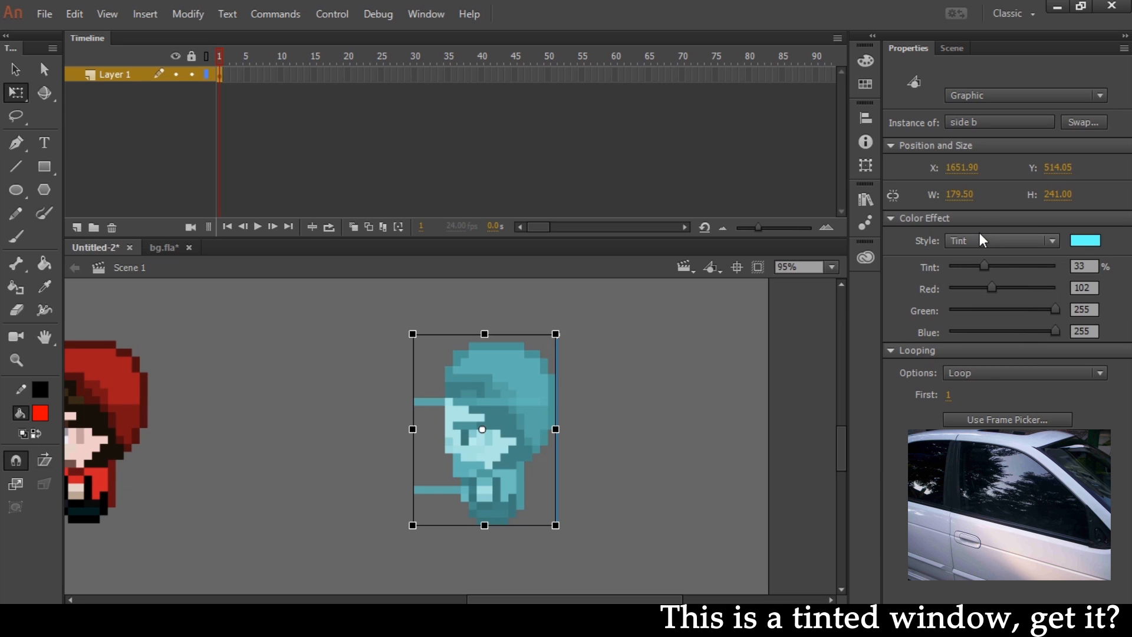
# - Switch the ghost's color effect style to Advanced and reduce its alpha to roughly 55%
pyautogui.click(961, 241)
pyautogui.click(989, 320)
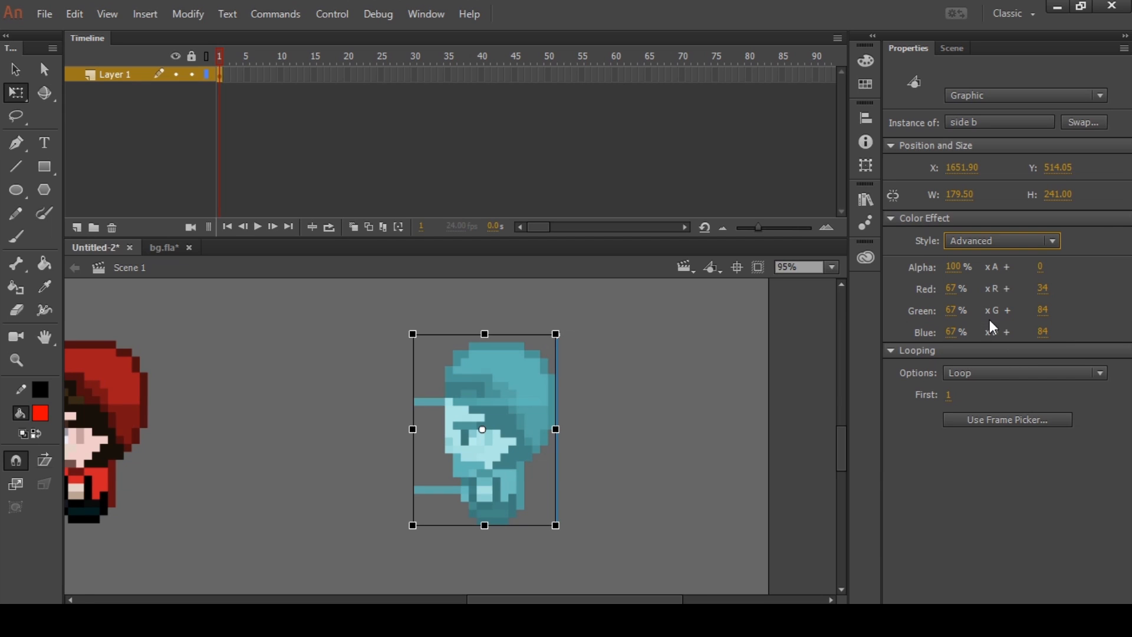
pyautogui.moveTo(953, 267); pyautogui.dragTo(920, 270)
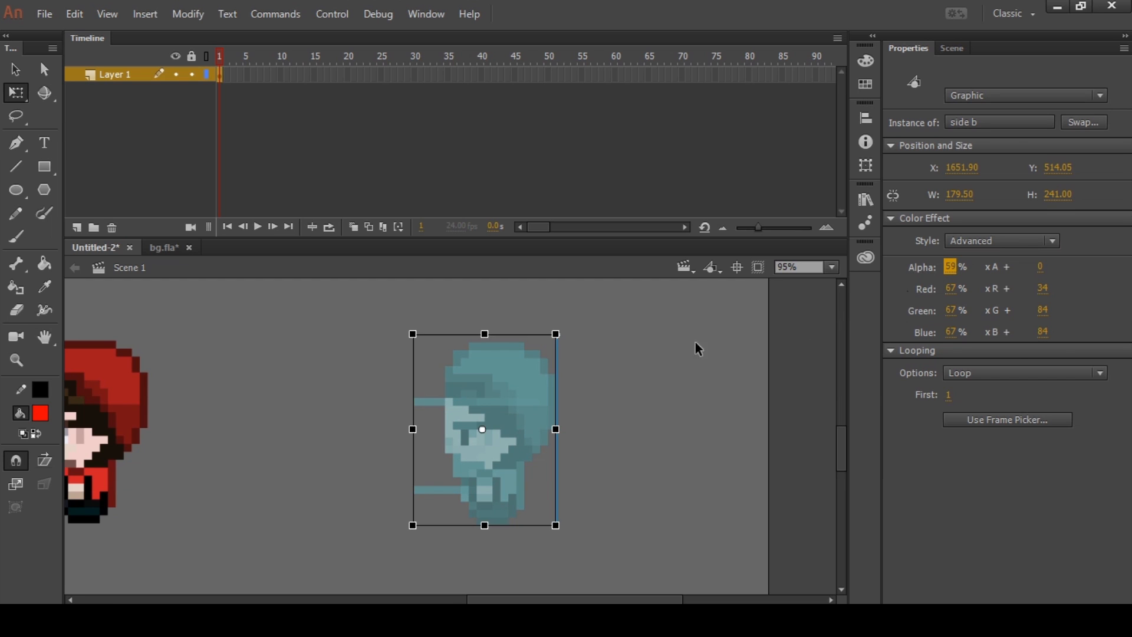
pyautogui.click(604, 409)
pyautogui.scroll(-2, 603, 409)
pyautogui.scroll(-5, 603, 410)
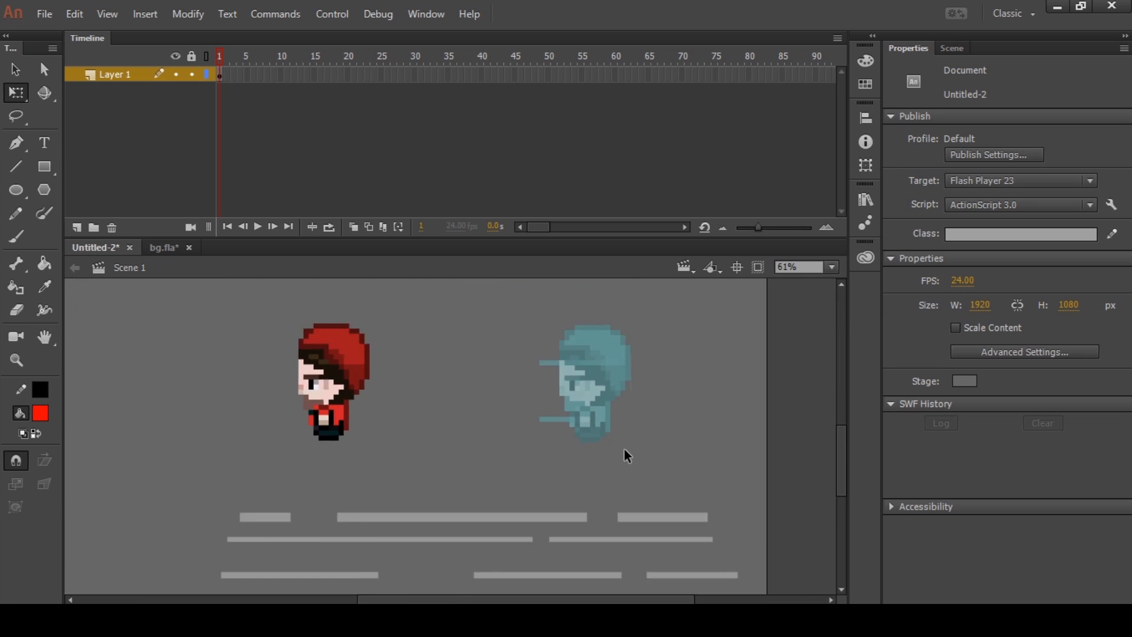
# - Open the behind trail2 symbol for editing and unlock its Layer 1
pyautogui.moveTo(630, 482); pyautogui.dragTo(620, 438)
pyautogui.click(559, 449)
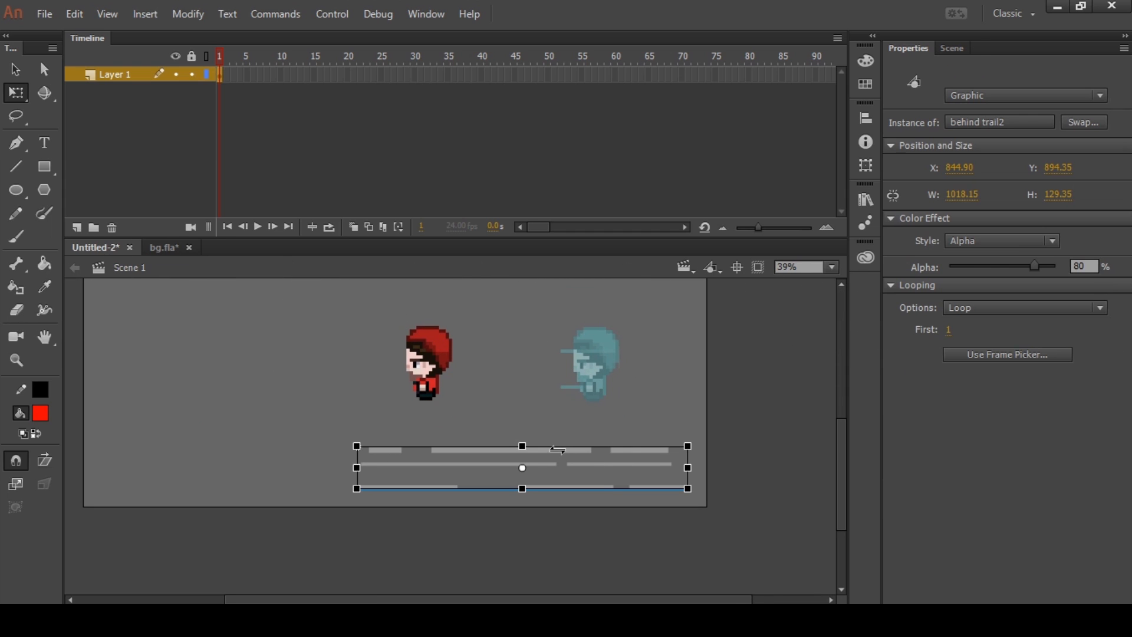
pyautogui.doubleClick(586, 470)
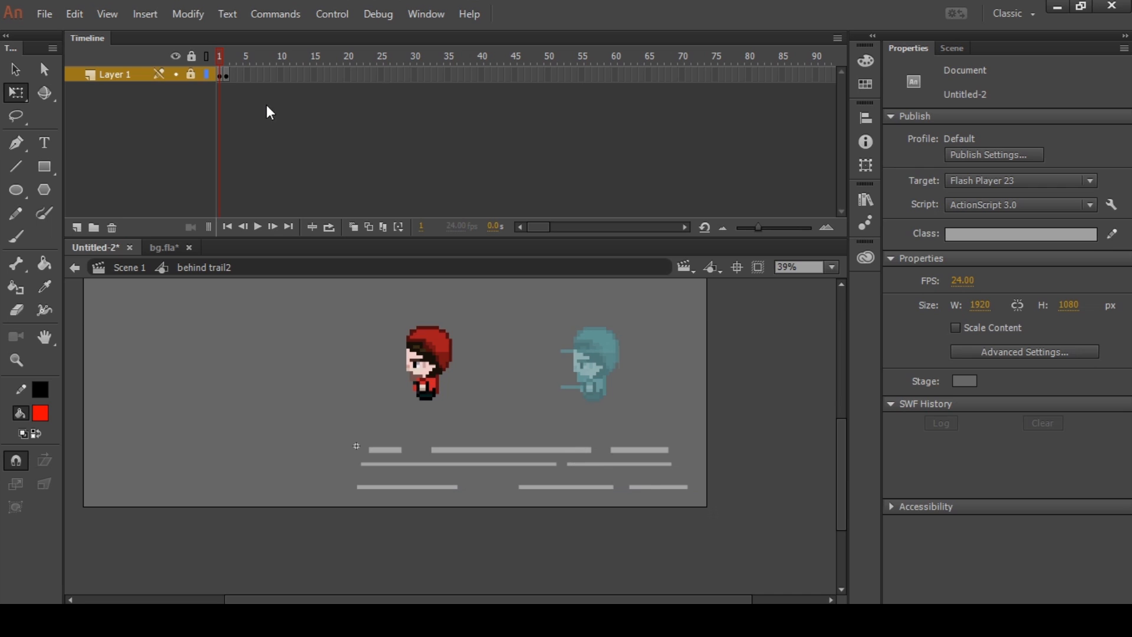
pyautogui.click(191, 74)
pyautogui.hotkey('ctrl', 'a')
pyautogui.scroll(3, 582, 417)
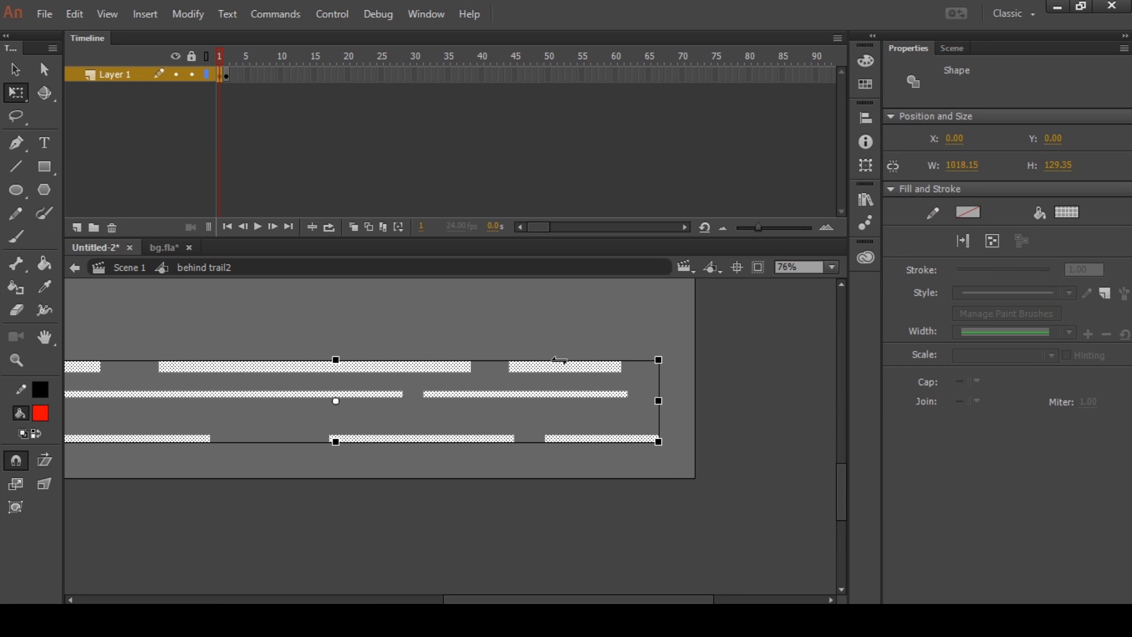
pyautogui.click(712, 445)
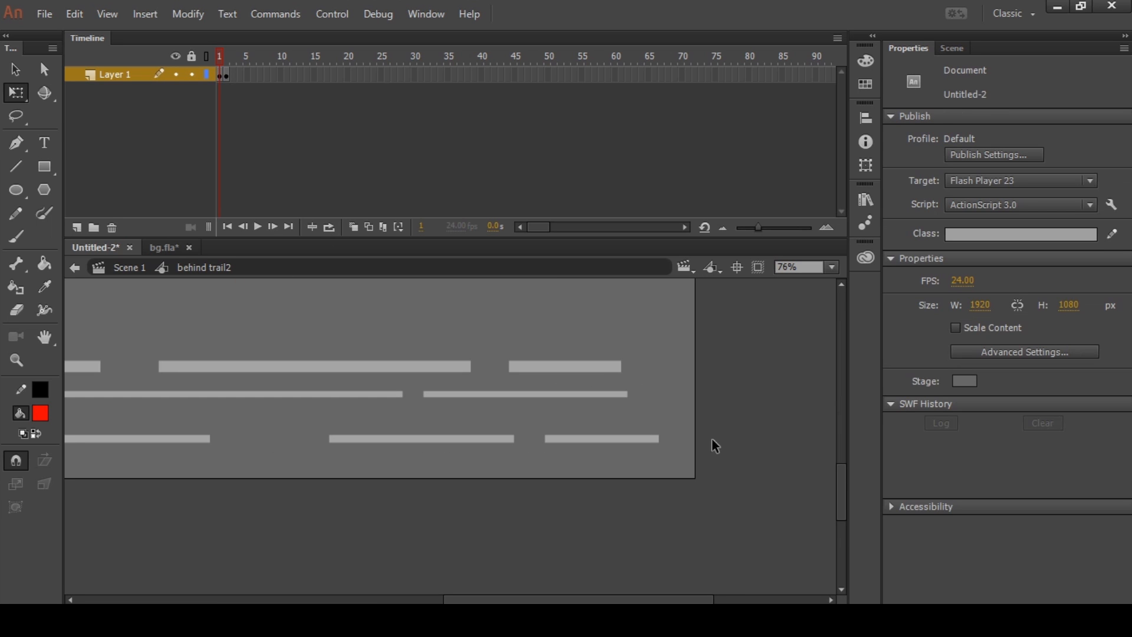
# - Check the fill color and alpha of the trail's short upper-right line, keeping white as the color
pyautogui.click(599, 371)
pyautogui.click(1073, 211)
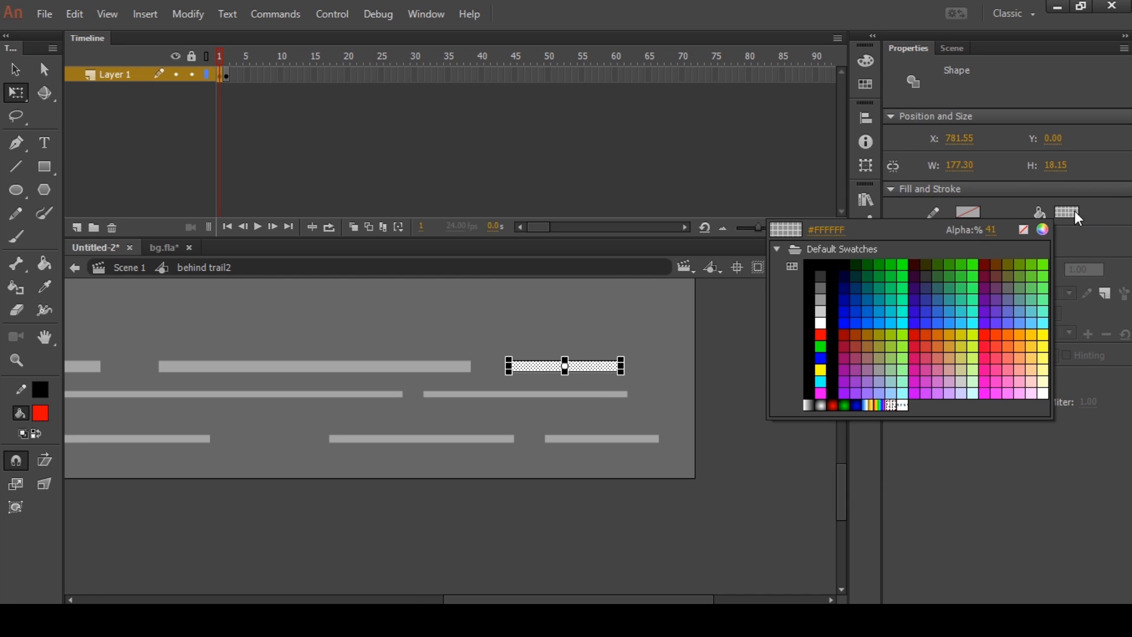
pyautogui.click(998, 229)
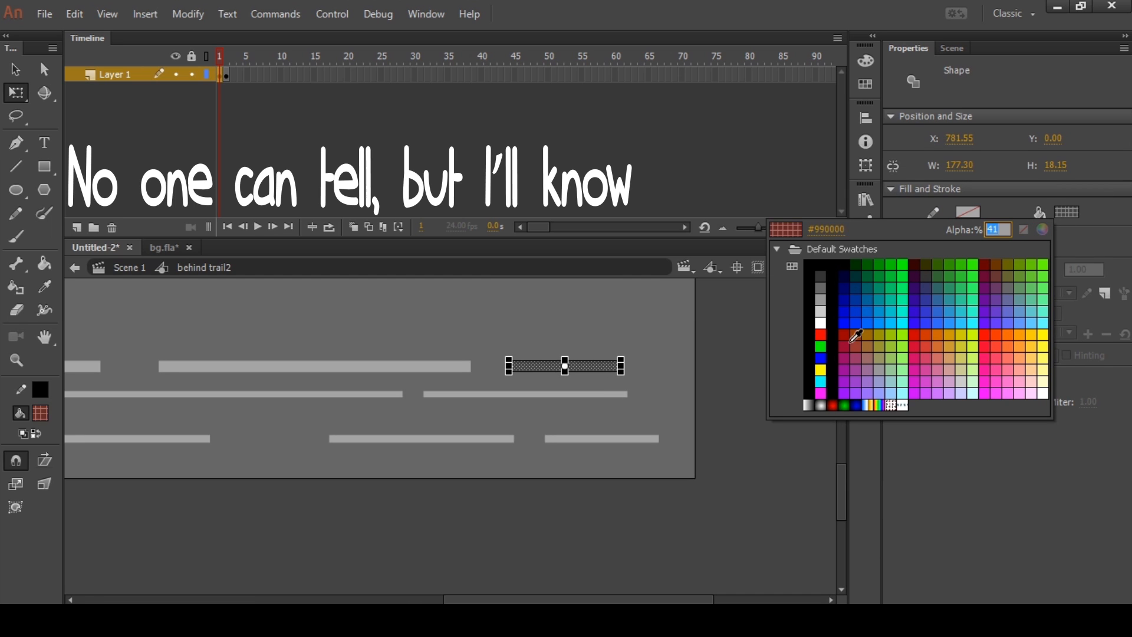
pyautogui.click(821, 322)
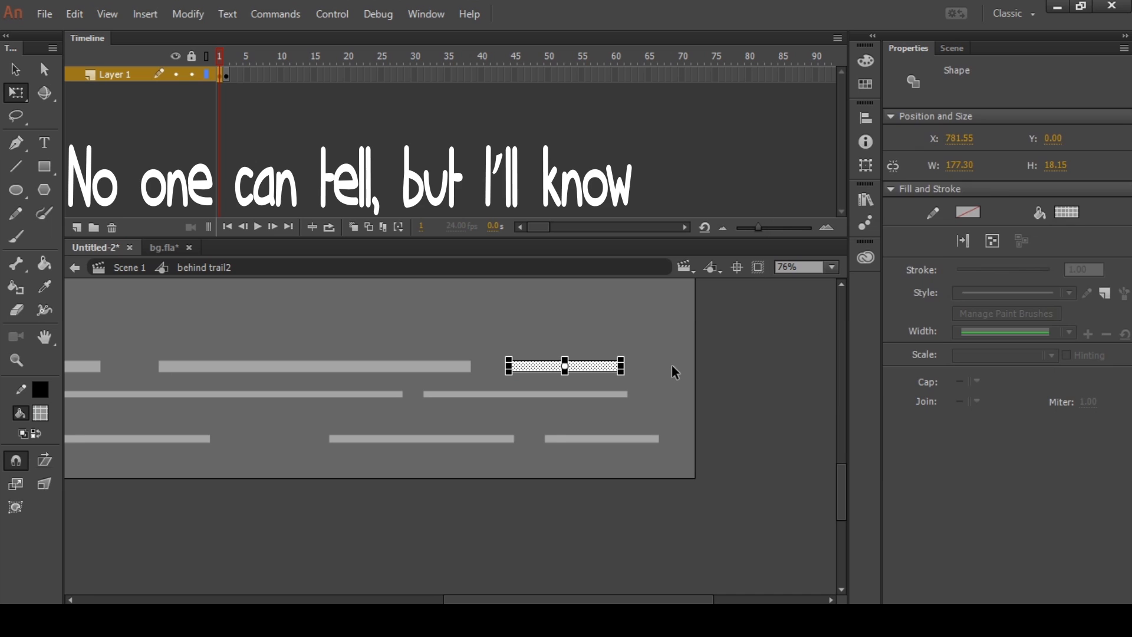
pyautogui.click(674, 367)
pyautogui.scroll(-3, 681, 358)
pyautogui.moveTo(635, 341); pyautogui.dragTo(656, 419)
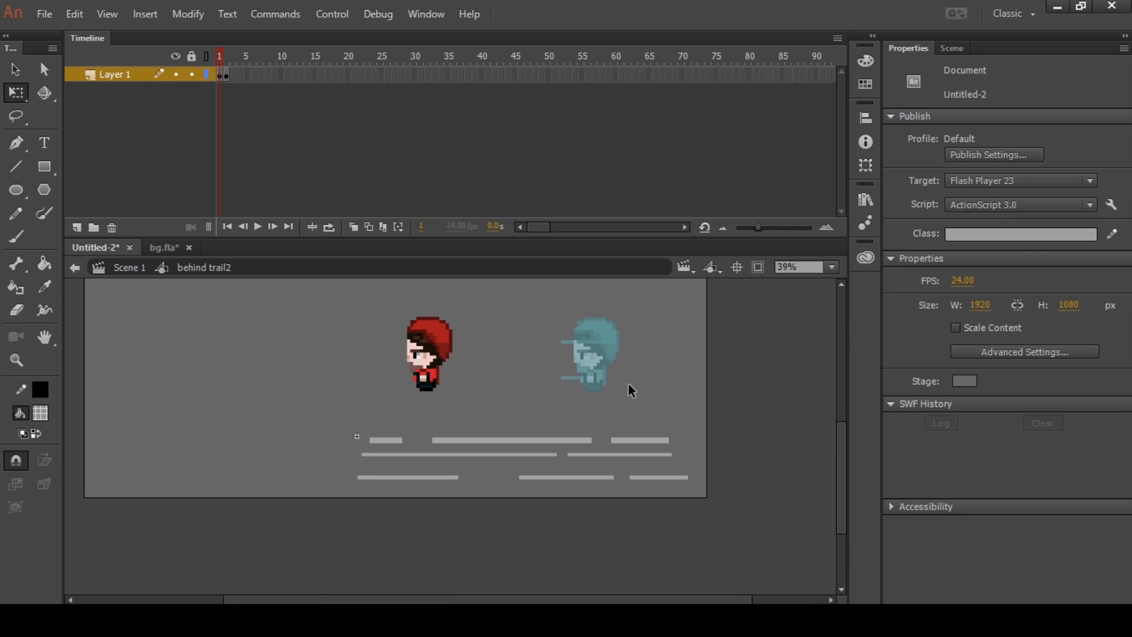
# - Remove the existing second frame of the trail animation and replace it with a keyframe duplicating frame 1
pyautogui.click(219, 76)
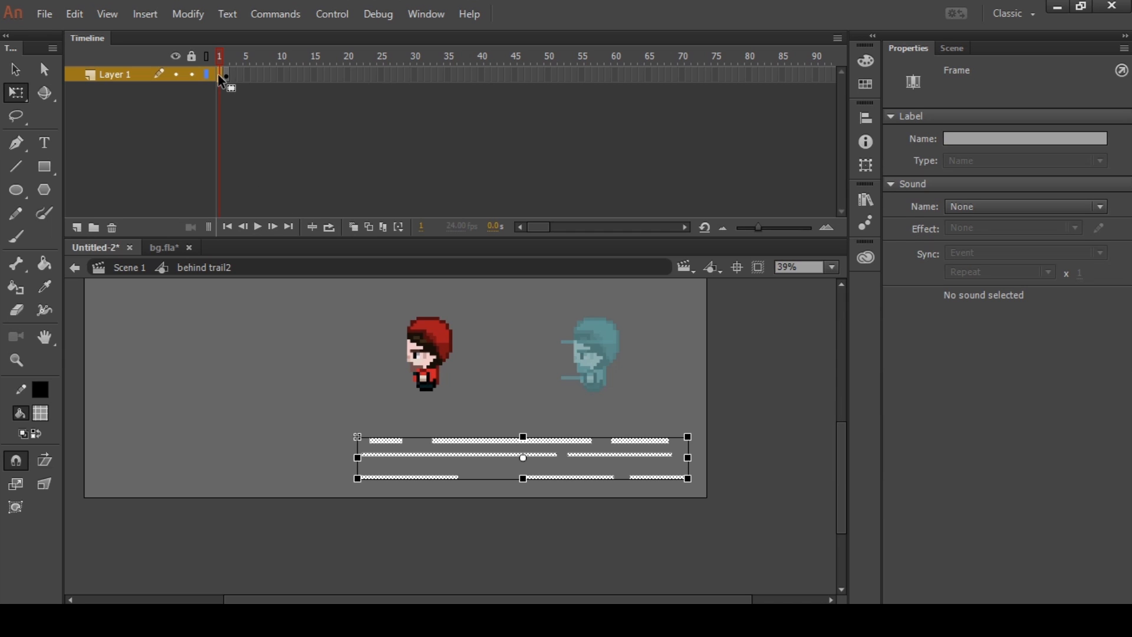
pyautogui.click(224, 76)
pyautogui.rightClick(223, 75)
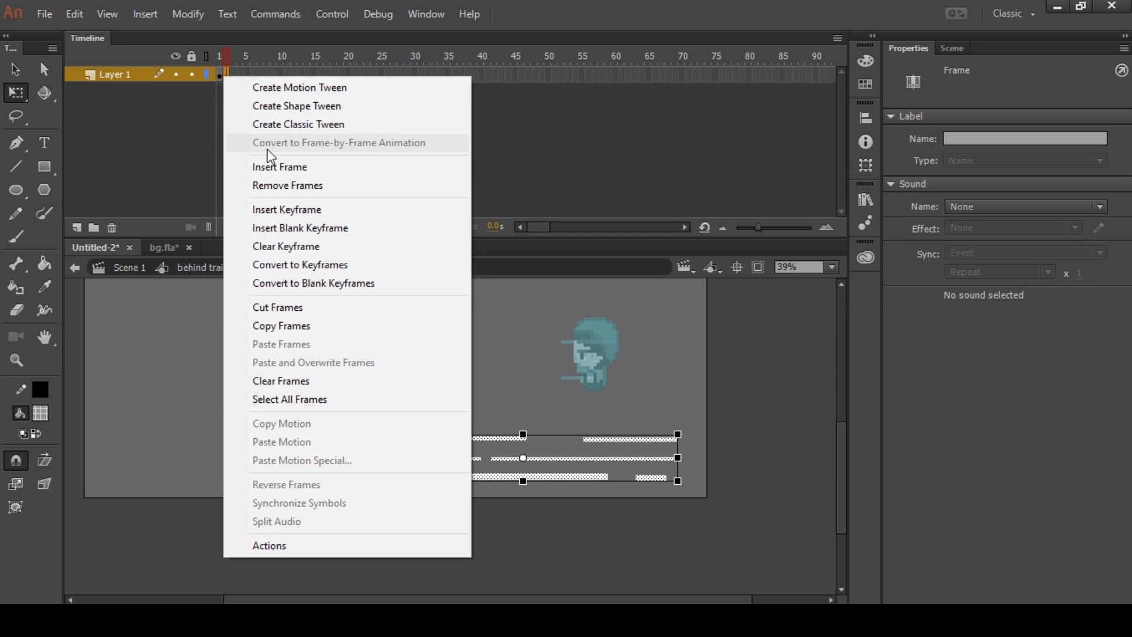
pyautogui.click(281, 186)
pyautogui.click(219, 76)
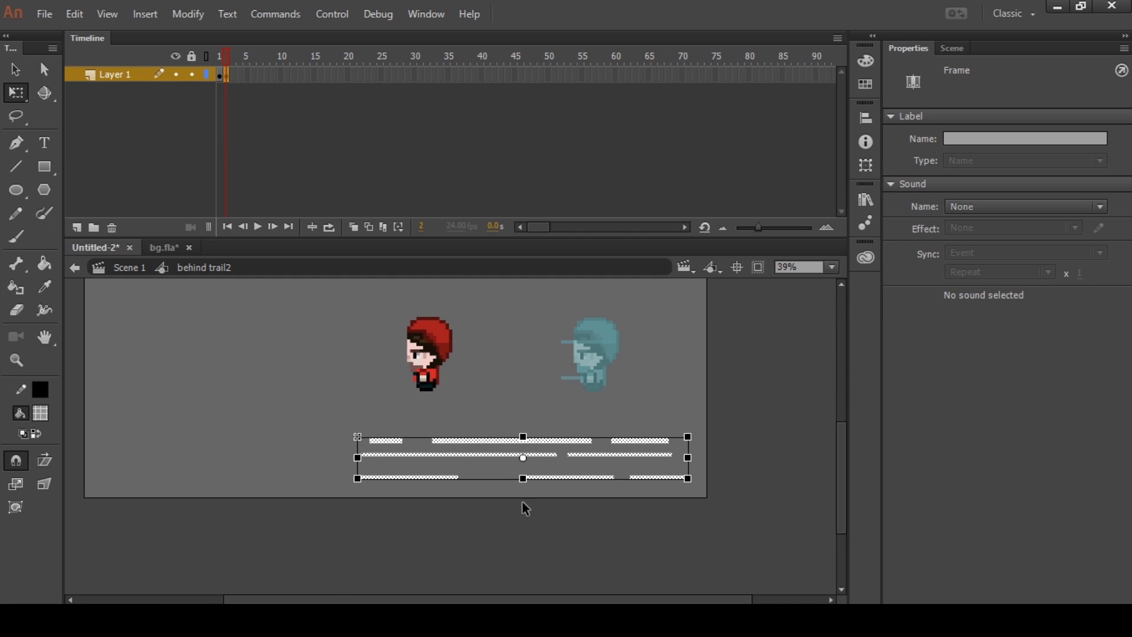
# - Rotate the trail lines on frame 2 by 180 degrees and squash their overall height to about 103
pyautogui.scroll(2, 524, 497)
pyautogui.moveTo(525, 495); pyautogui.dragTo(519, 523)
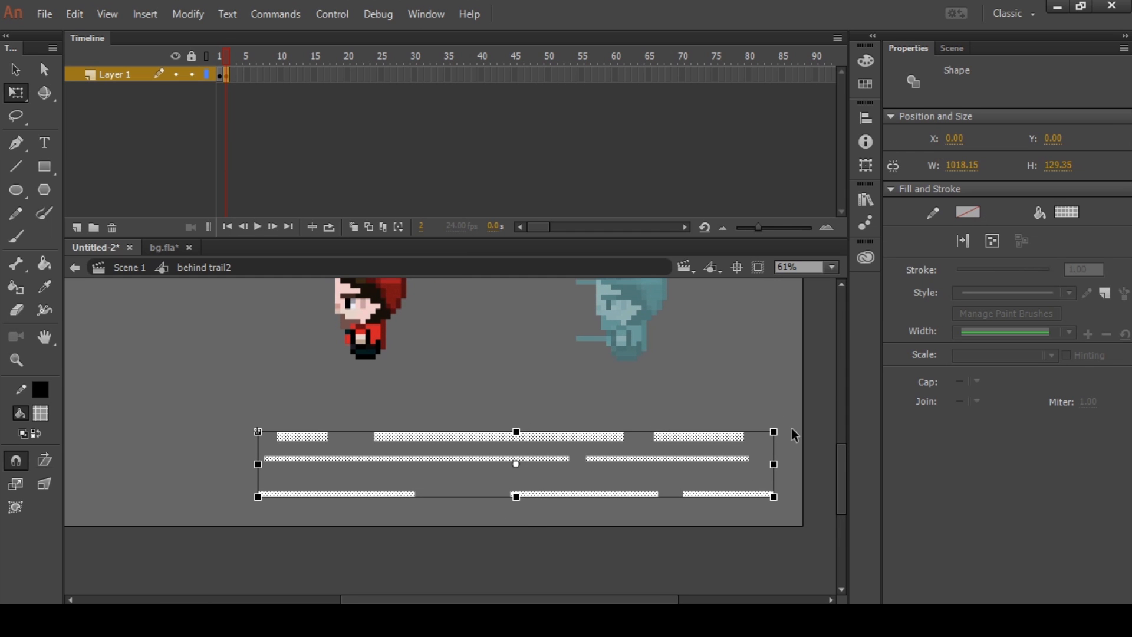
pyautogui.moveTo(781, 434); pyautogui.dragTo(316, 493)
pyautogui.moveTo(517, 433); pyautogui.dragTo(517, 435)
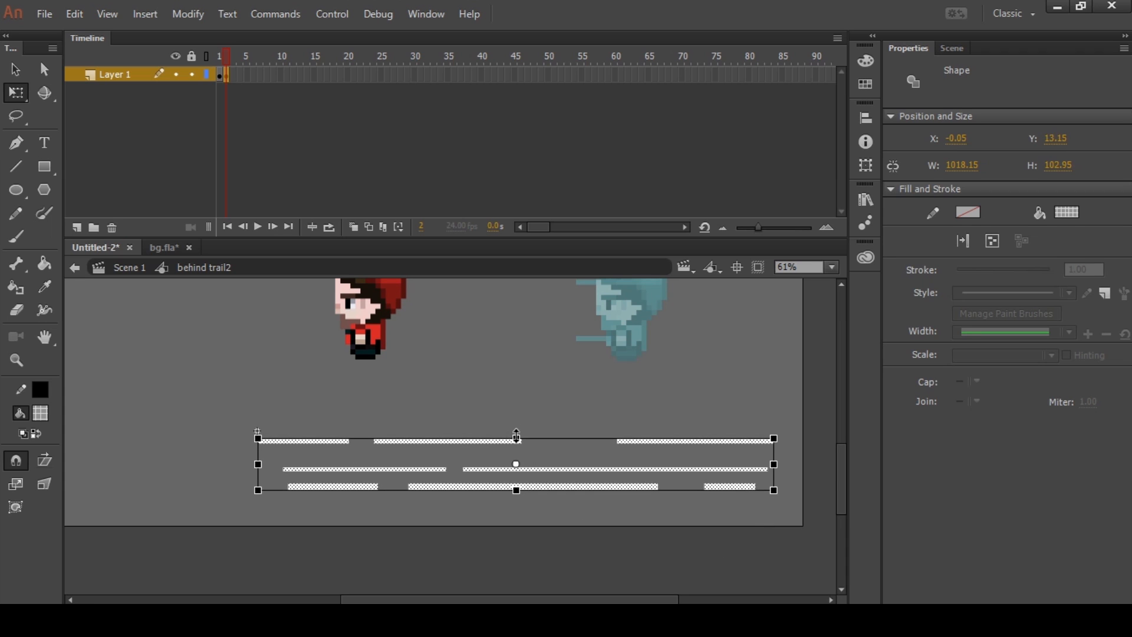
# - Select both segments of the middle trail line on frame 2 and shift them slightly upward
pyautogui.click(432, 465)
pyautogui.click(436, 470)
pyautogui.click(483, 470)
pyautogui.keyDown('shift'); pyautogui.click(420, 470); pyautogui.keyUp('shift')
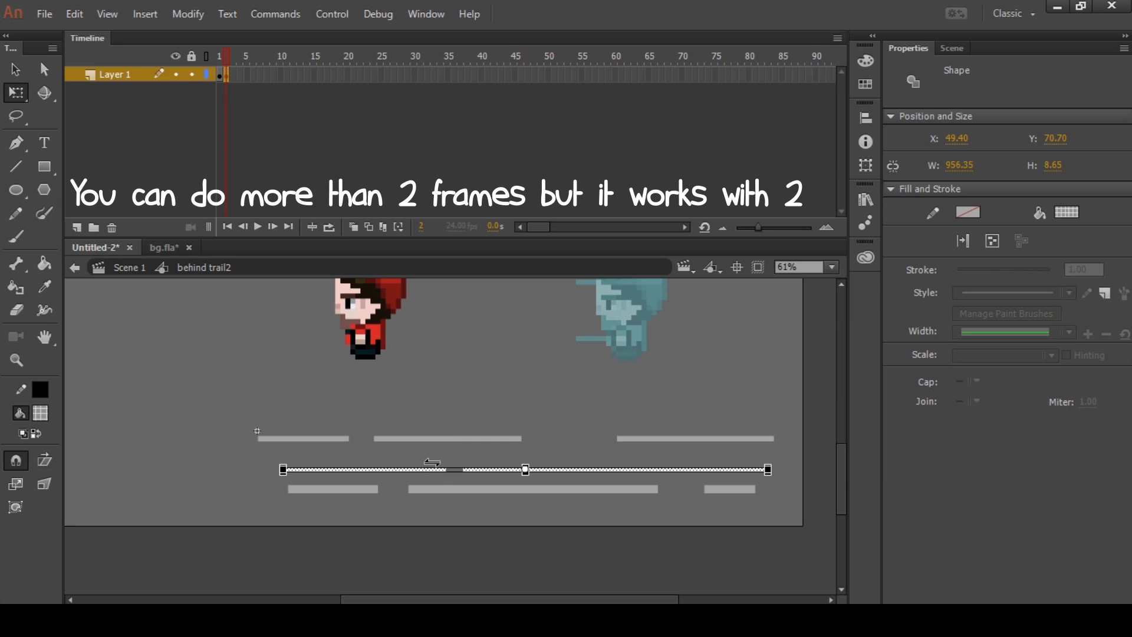
pyautogui.click(494, 399)
# - Compare the two trail frames, then lock the trail's layer and return to Scene 1
pyautogui.moveTo(236, 56)
pyautogui.mouseDown()
pyautogui.moveTo(222, 56)
pyautogui.moveTo(235, 59)
pyautogui.moveTo(210, 86)
pyautogui.moveTo(227, 58)
pyautogui.mouseUp()
pyautogui.click(193, 74)
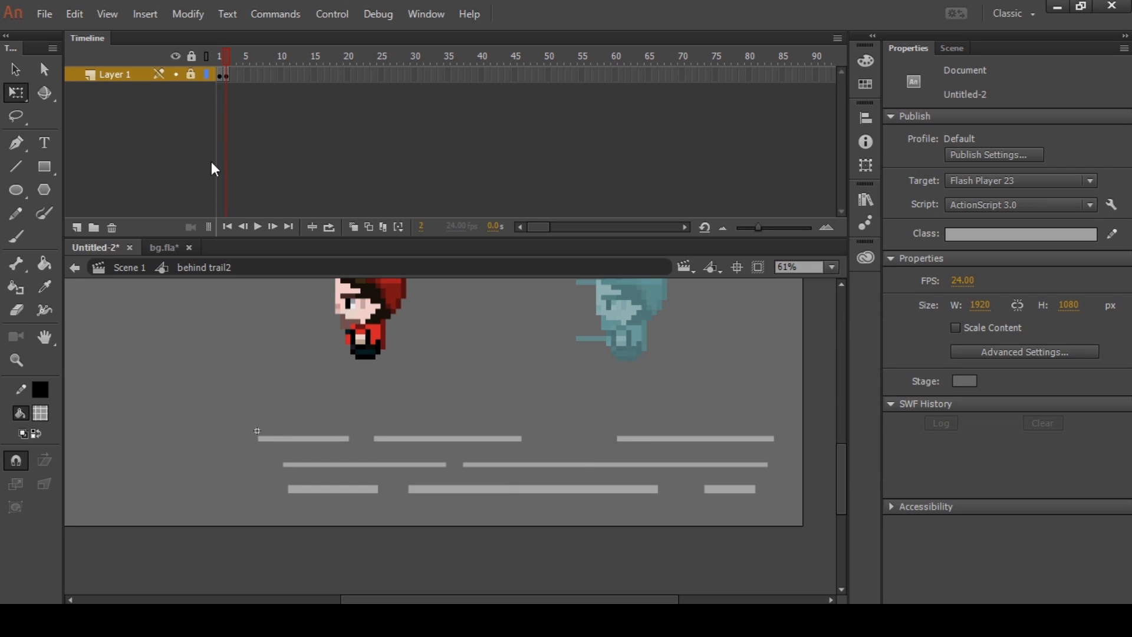
pyautogui.click(137, 269)
pyautogui.scroll(-2, 484, 448)
pyautogui.moveTo(457, 347); pyautogui.dragTo(491, 417)
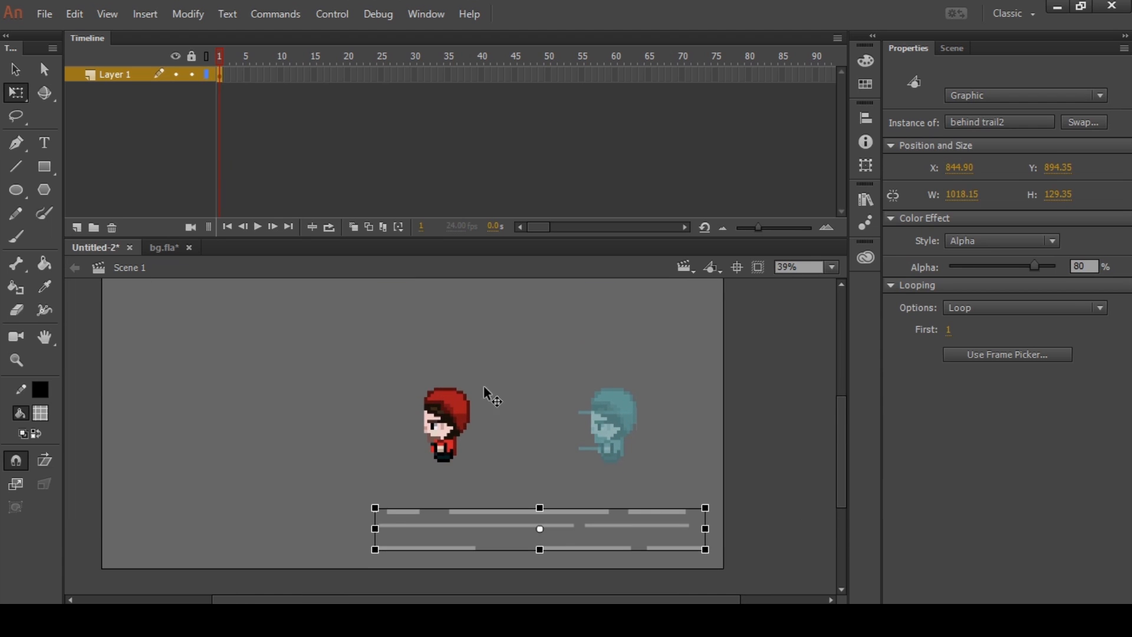
pyautogui.click(458, 348)
# - Try to distribute the character, ghost and trail lines to separate layers, putting duplicate library items into a folder
pyautogui.scroll(-2, 458, 348)
pyautogui.scroll(2, 558, 399)
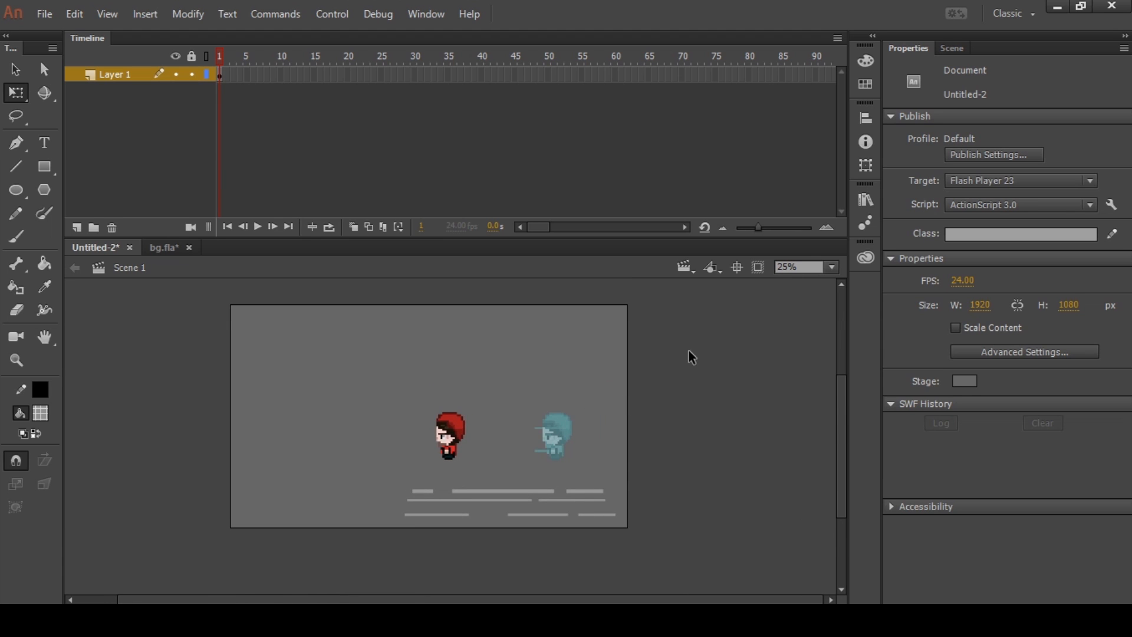
pyautogui.moveTo(692, 358); pyautogui.dragTo(342, 541)
pyautogui.rightClick(518, 492)
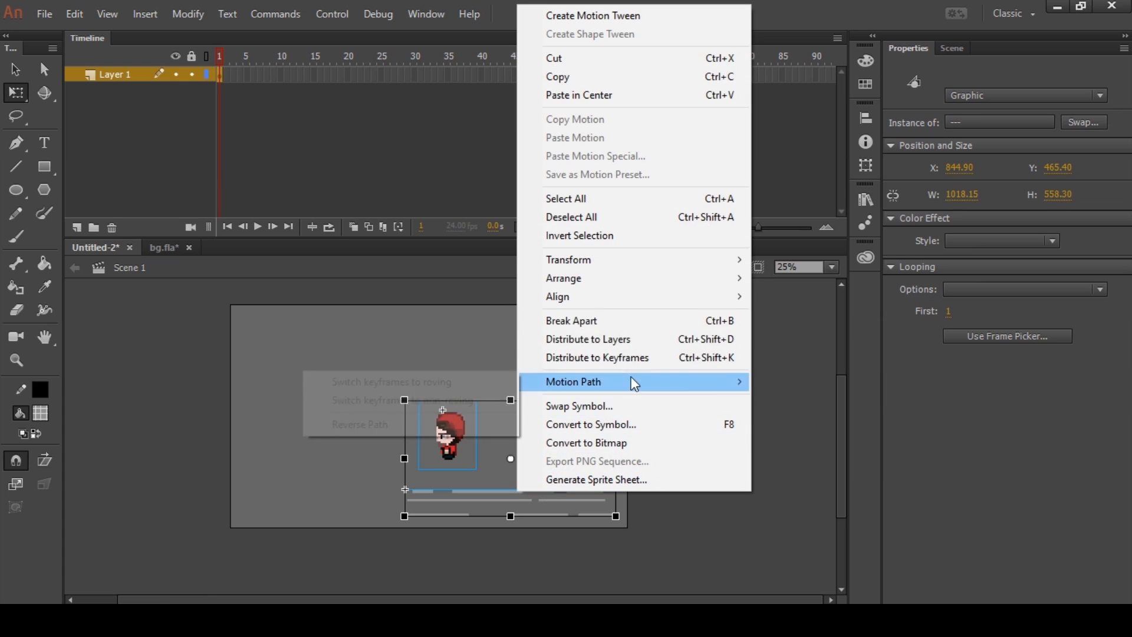
pyautogui.click(642, 342)
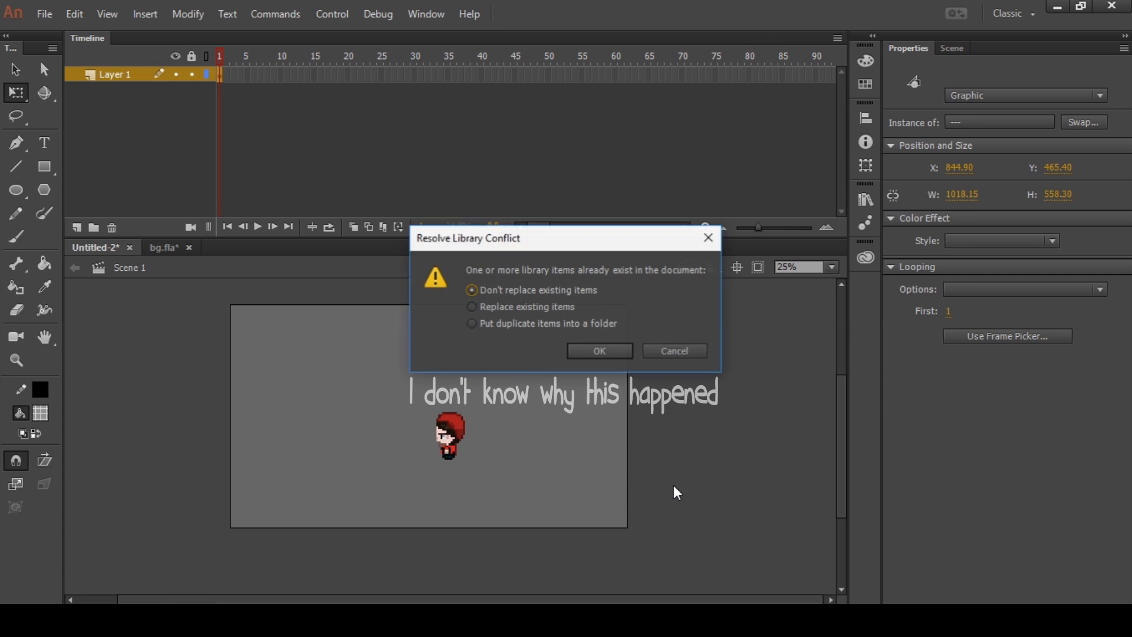
pyautogui.click(535, 326)
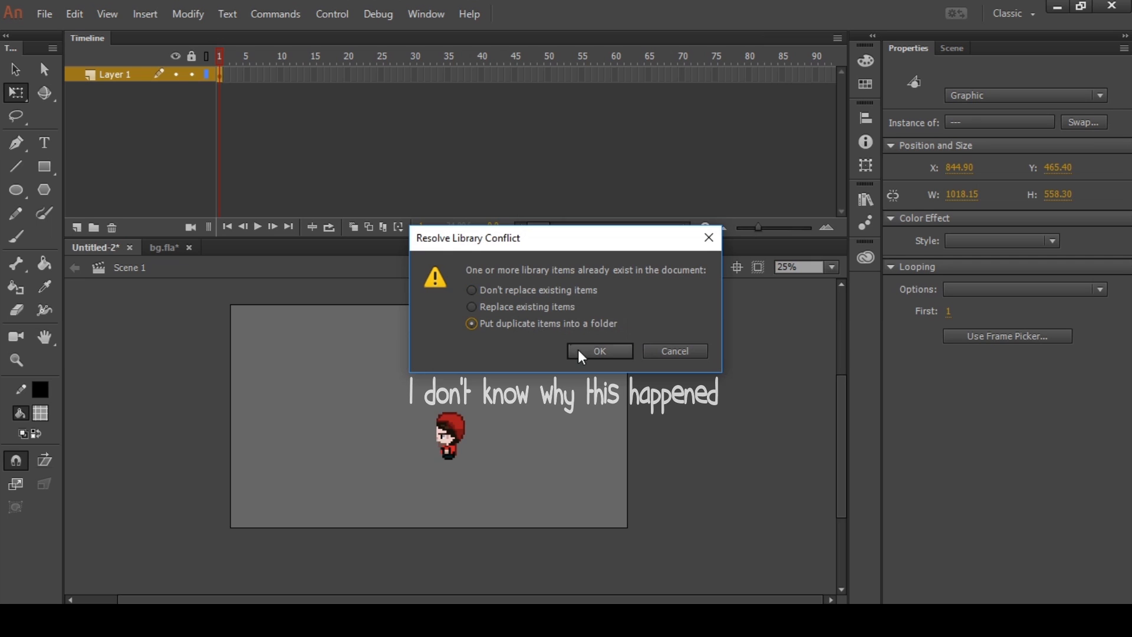
pyautogui.click(584, 351)
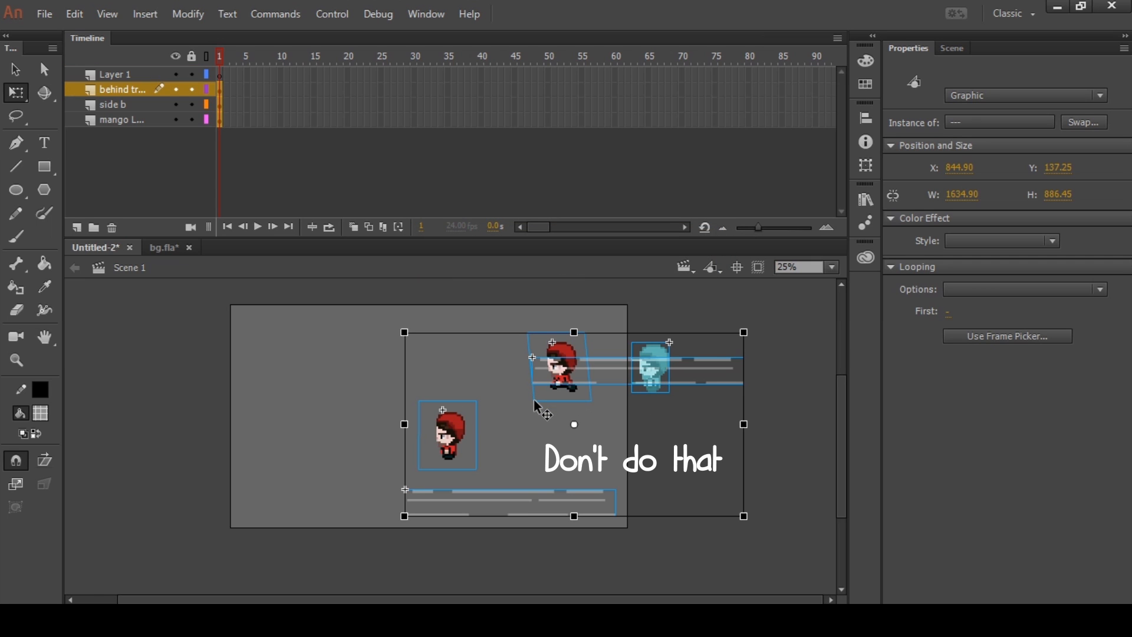
pyautogui.hotkey('ctrl', 'z')
# - Cut the red character sprite from Layer 1 and paste it in place on a new layer
pyautogui.click(682, 427)
pyautogui.click(443, 434)
pyautogui.hotkey('ctrl', 'x')
pyautogui.click(75, 228)
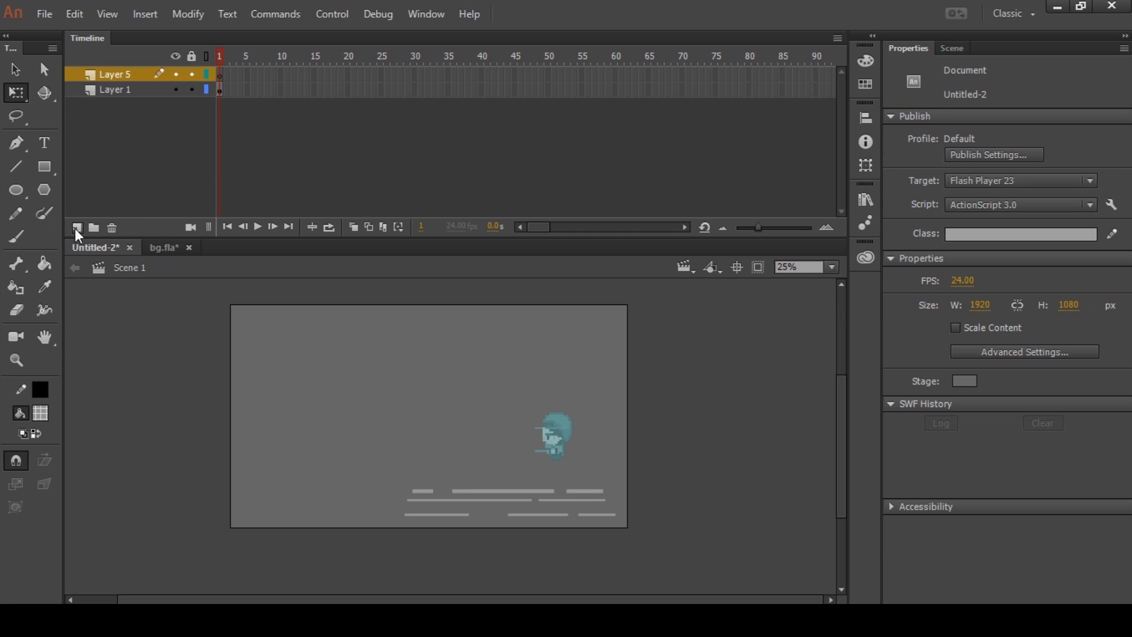
pyautogui.hotkey('ctrl', 'shift', 'v')
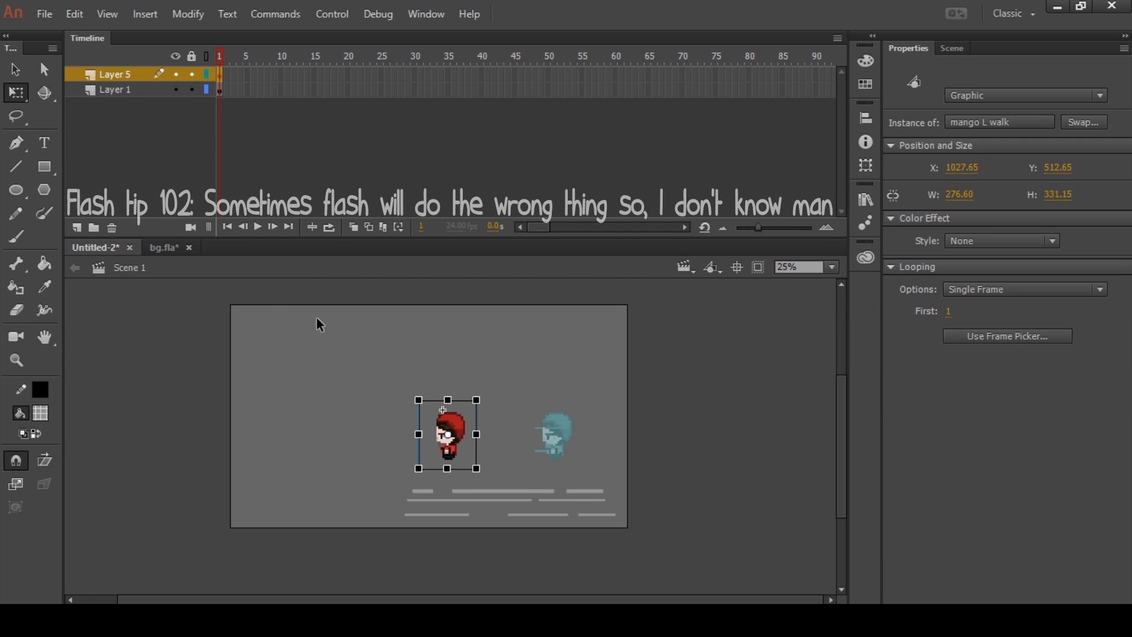
# - Cut the ghost sprite from Layer 1 and paste it in place on its own new layer
pyautogui.click(553, 436)
pyautogui.hotkey('ctrl', 'x')
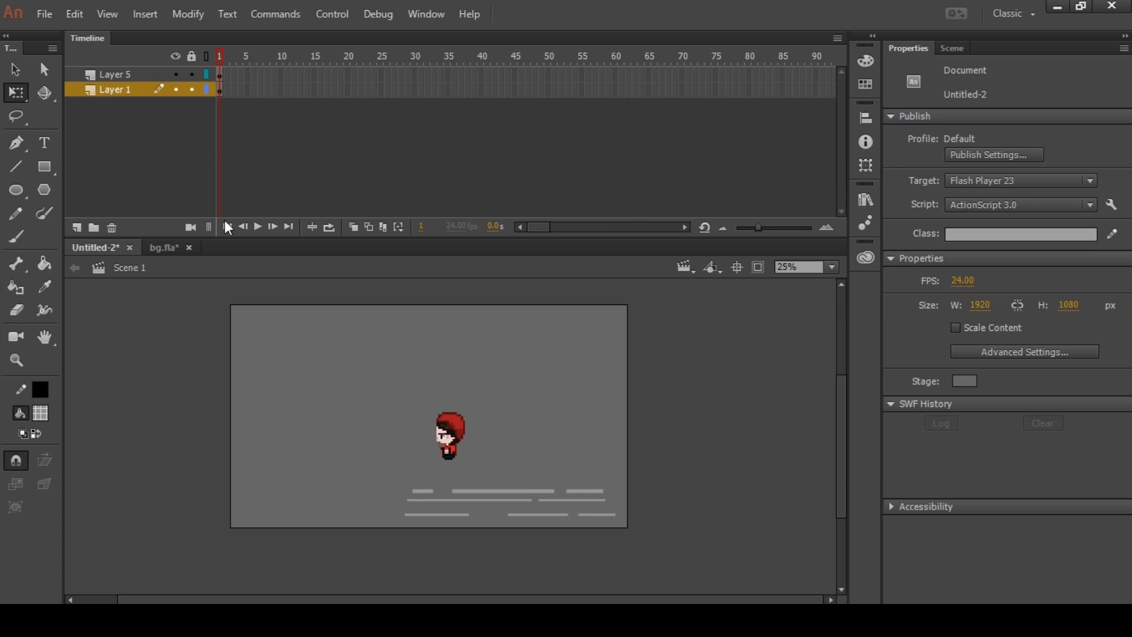
pyautogui.click(77, 228)
pyautogui.hotkey('ctrl', 'shift', 'v')
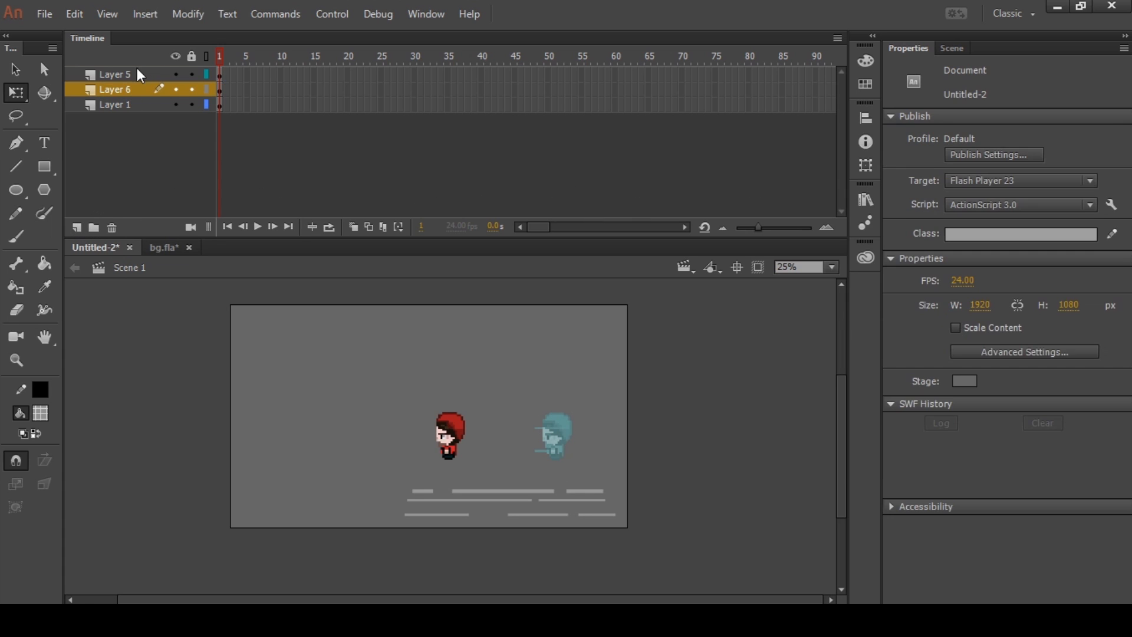
# - Rename the character's layer Bawz, the ghost's layer illusion and the trail's layer wisopy
pyautogui.click(137, 70)
pyautogui.doubleClick(137, 69)
pyautogui.write('Bawz')
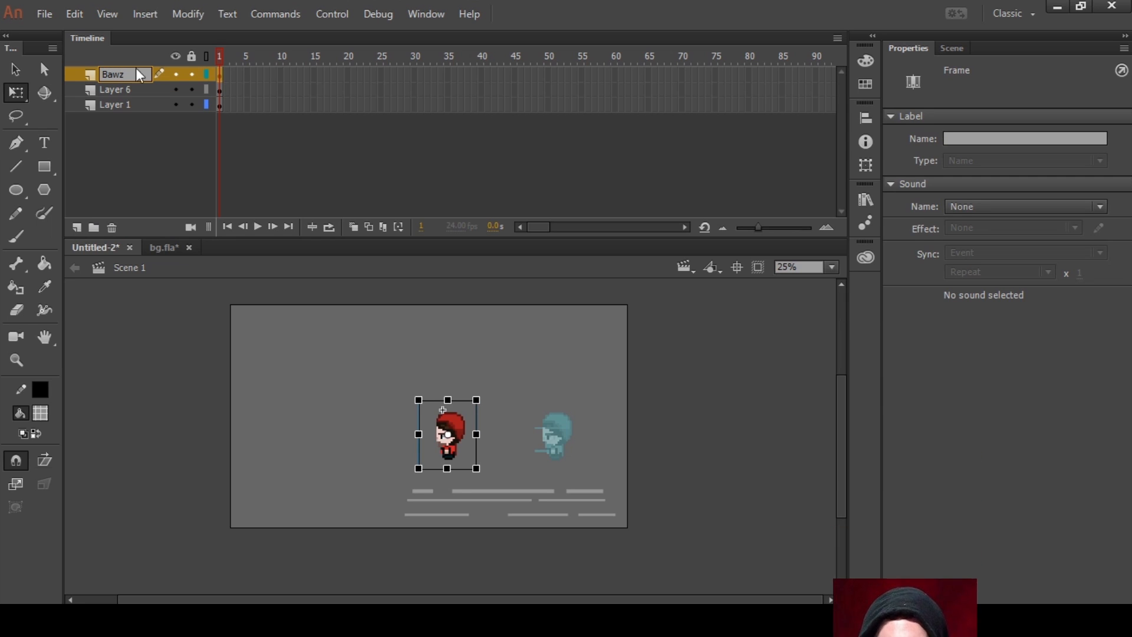
pyautogui.click(122, 83)
pyautogui.doubleClick(126, 87)
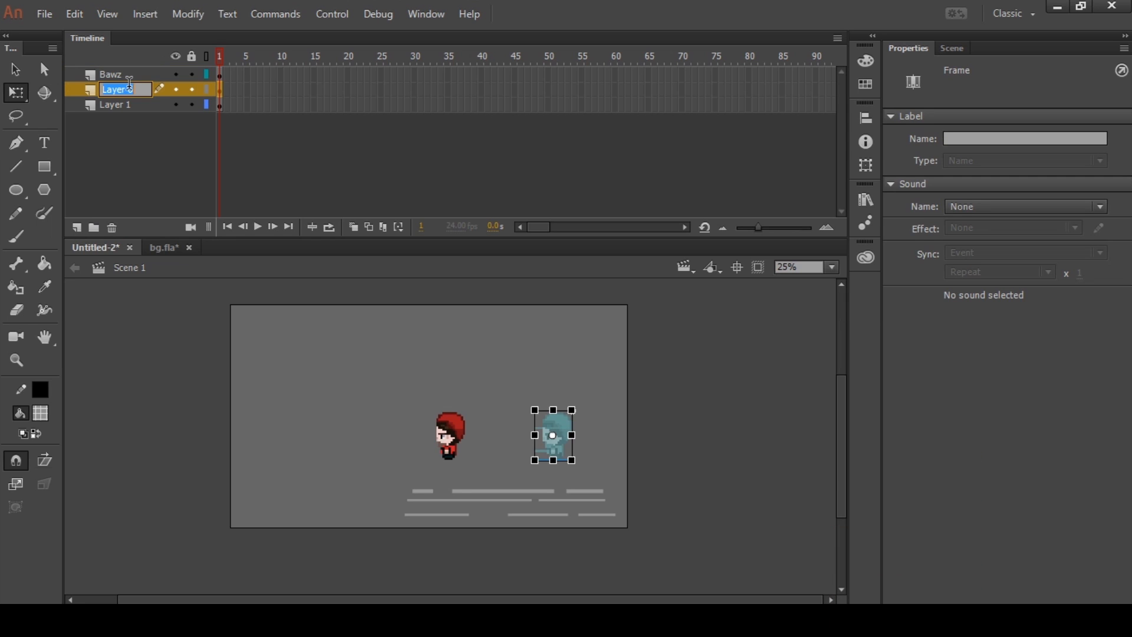
pyautogui.write('illusion')
pyautogui.click(134, 104)
pyautogui.doubleClick(131, 104)
pyautogui.write('wisopy')
pyautogui.press('Return')
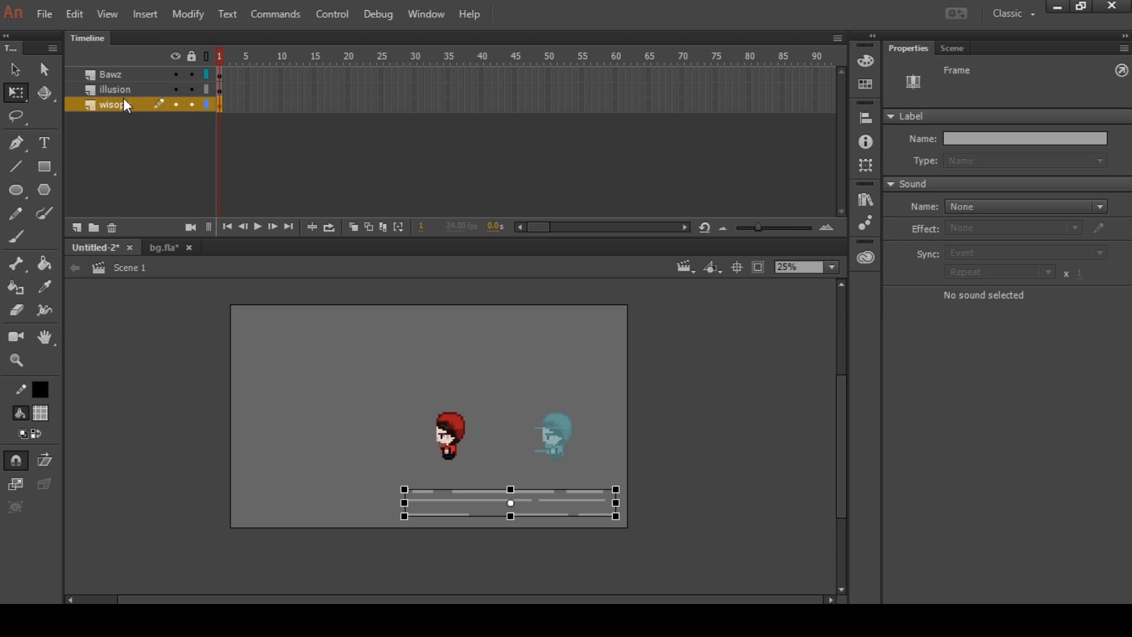
# - Move the wisopy layer to the top of the layer stack, above Bawz
pyautogui.moveTo(130, 109); pyautogui.dragTo(129, 72)
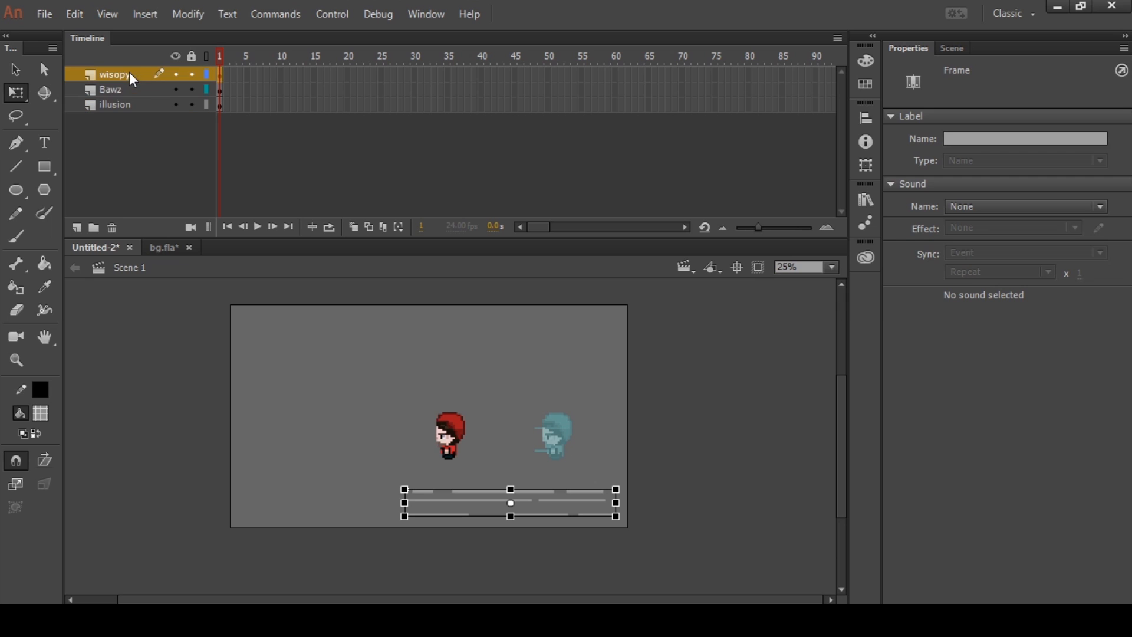
pyautogui.click(126, 89)
pyautogui.click(121, 72)
# - Try the trail lines overlapping both sprites, and move them back below the characters
pyautogui.moveTo(571, 508); pyautogui.dragTo(567, 437)
pyautogui.scroll(3, 574, 440)
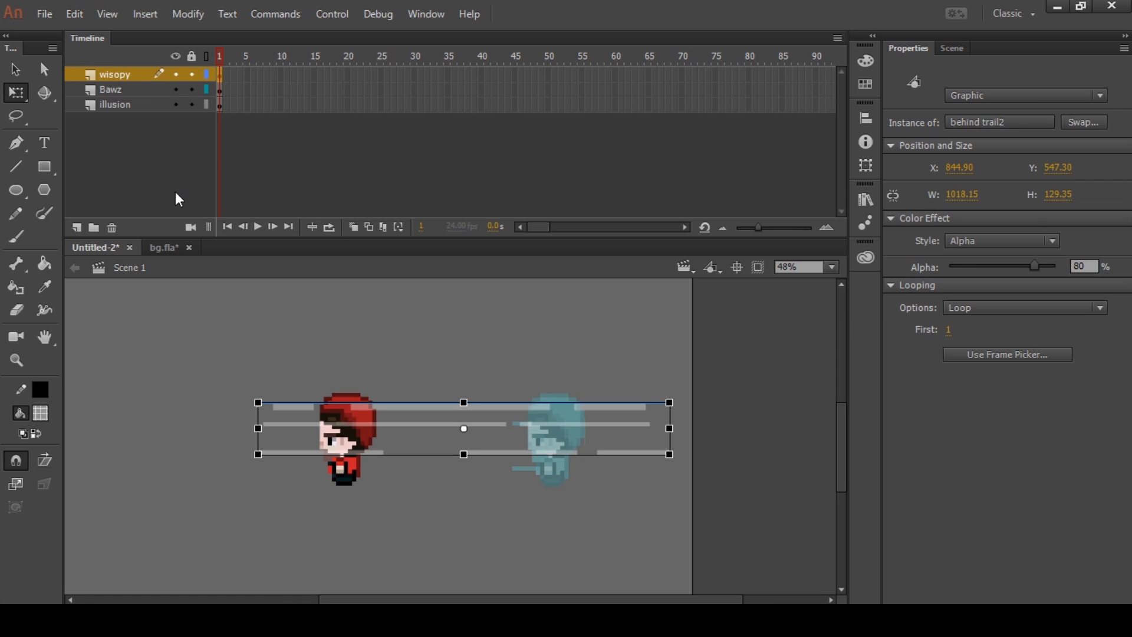
pyautogui.click(225, 55)
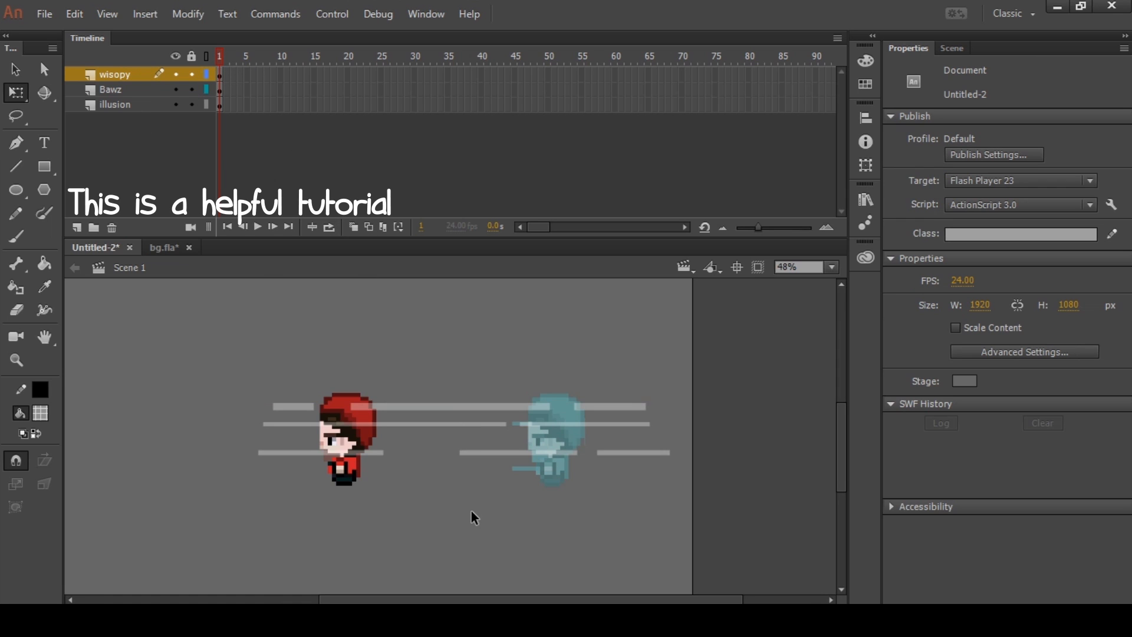
pyautogui.scroll(-2, 442, 540)
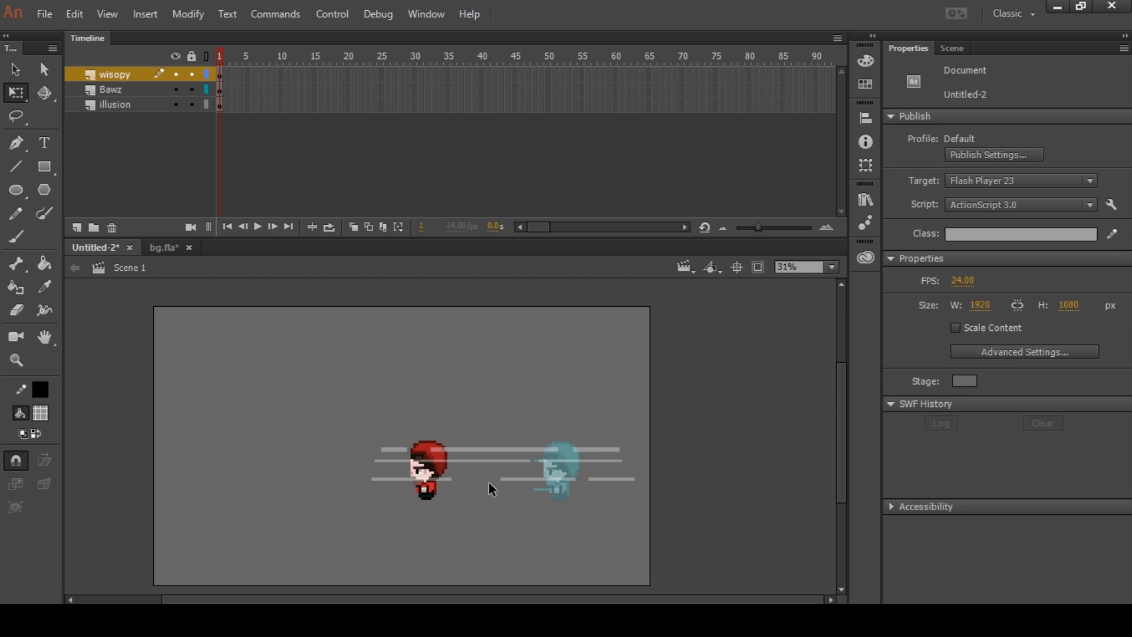
pyautogui.moveTo(483, 452); pyautogui.dragTo(513, 526)
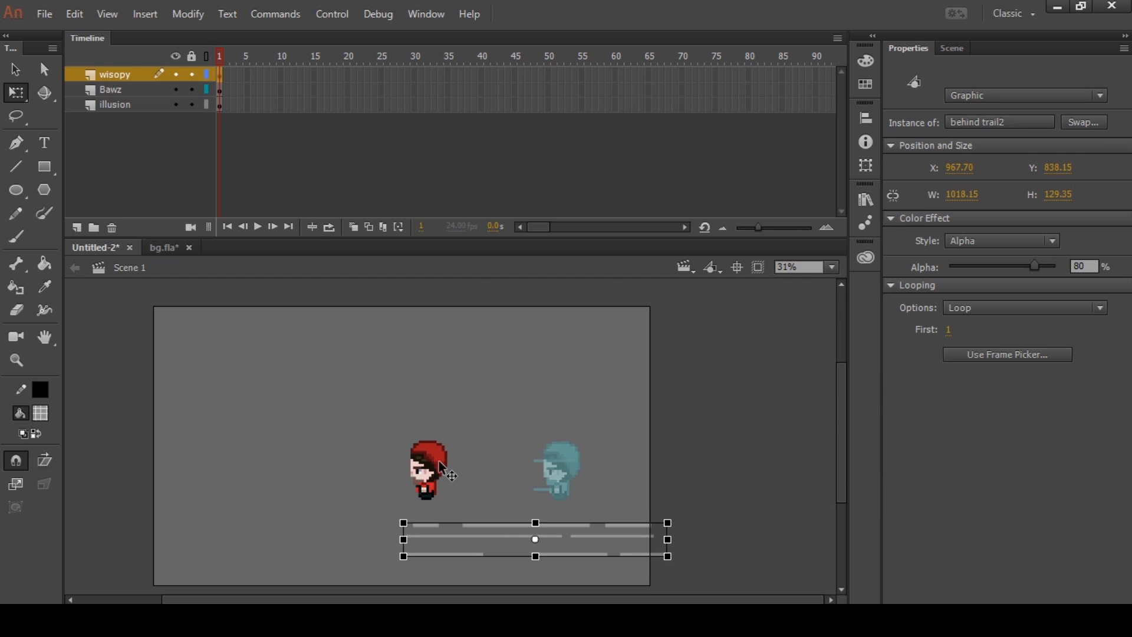
# - Move the red character off the stage, just beyond its right edge
pyautogui.click(434, 459)
pyautogui.moveTo(437, 460); pyautogui.dragTo(691, 450)
pyautogui.moveTo(640, 396); pyautogui.dragTo(688, 397)
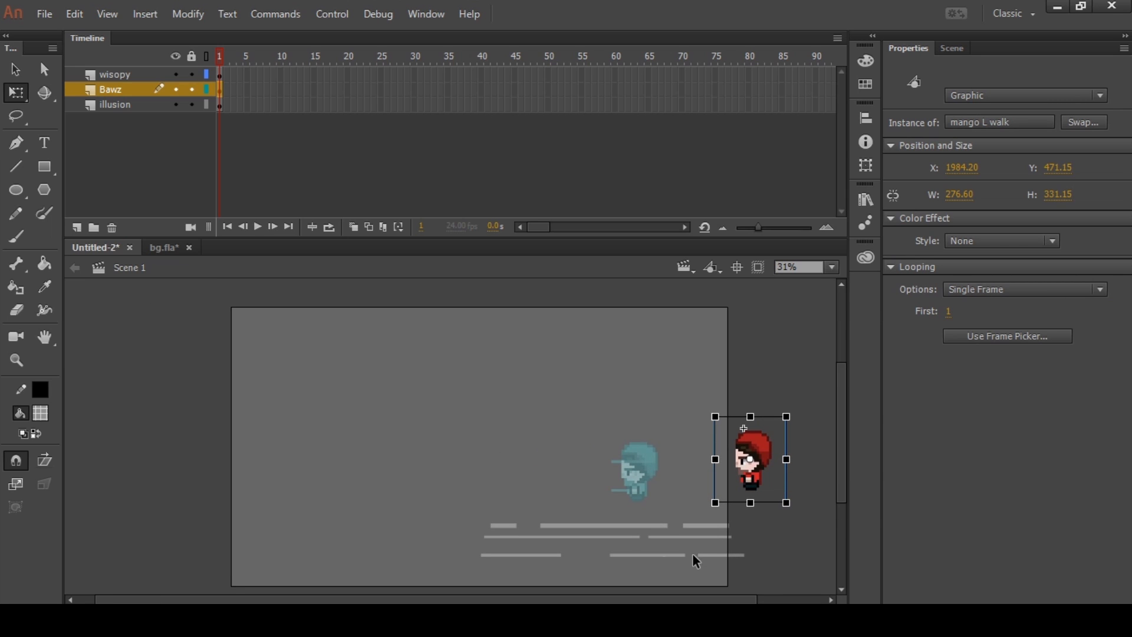
# - Preview the scene with content outside the stage clipped, and restore the unclipped view
pyautogui.click(756, 268)
pyautogui.click(756, 268)
pyautogui.click(756, 268)
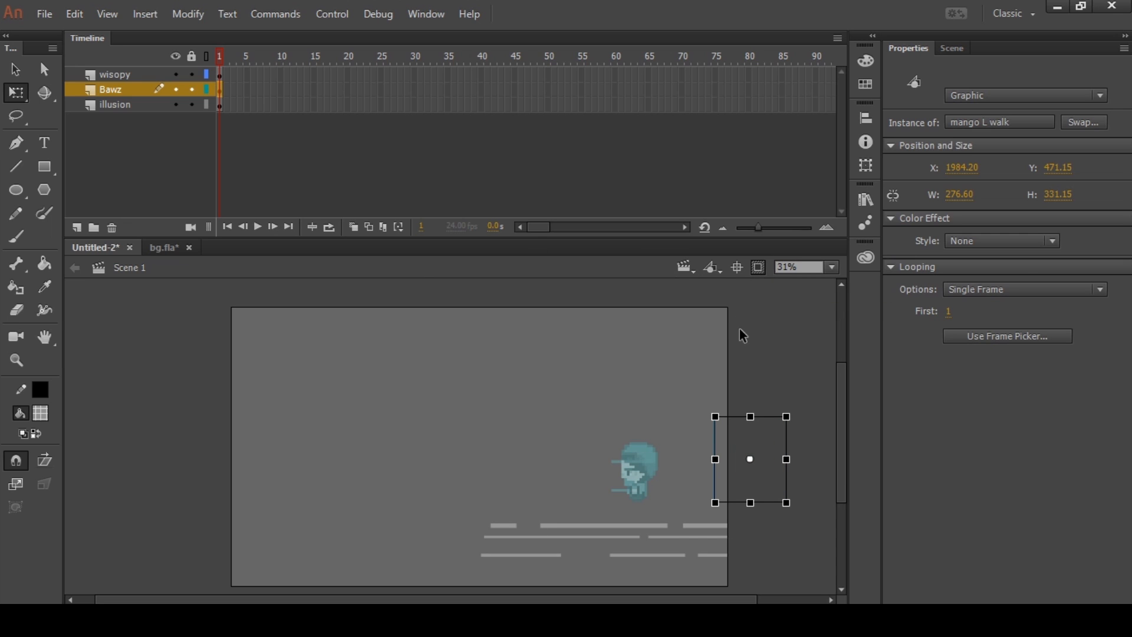
pyautogui.click(759, 269)
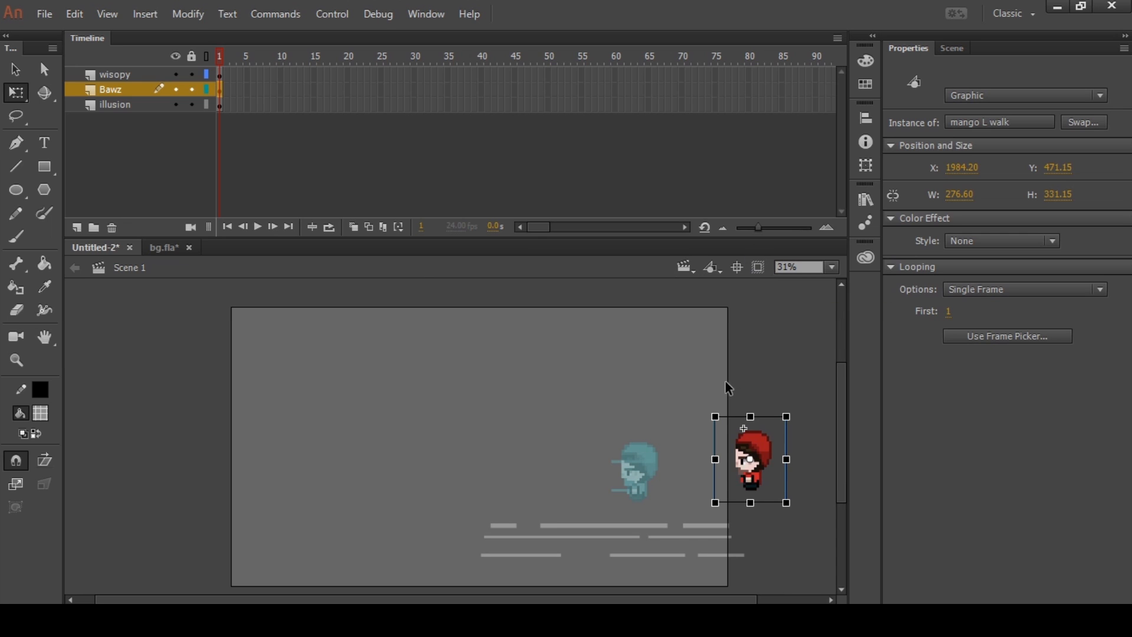
# - Move the ghost and trail lines off the stage's right side, and shift the character farther out to about X 2126, Y 433
pyautogui.hotkey('ctrl', '-')
pyautogui.moveTo(520, 404); pyautogui.dragTo(620, 551)
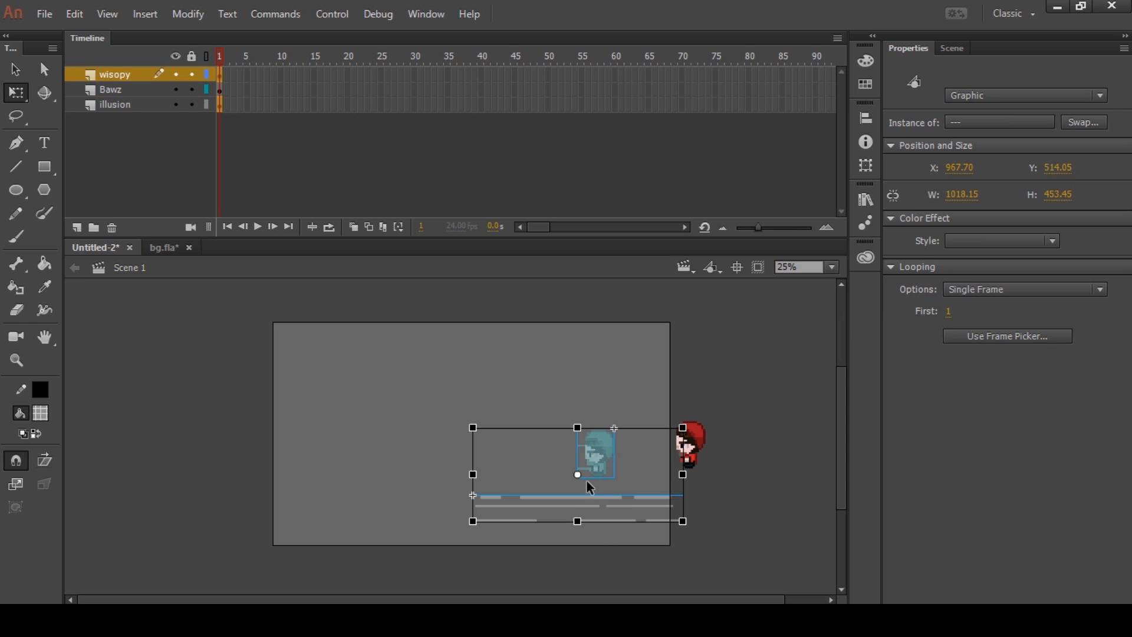
pyautogui.moveTo(583, 512); pyautogui.dragTo(821, 482)
pyautogui.moveTo(734, 473); pyautogui.dragTo(725, 443)
pyautogui.moveTo(640, 410); pyautogui.dragTo(669, 397)
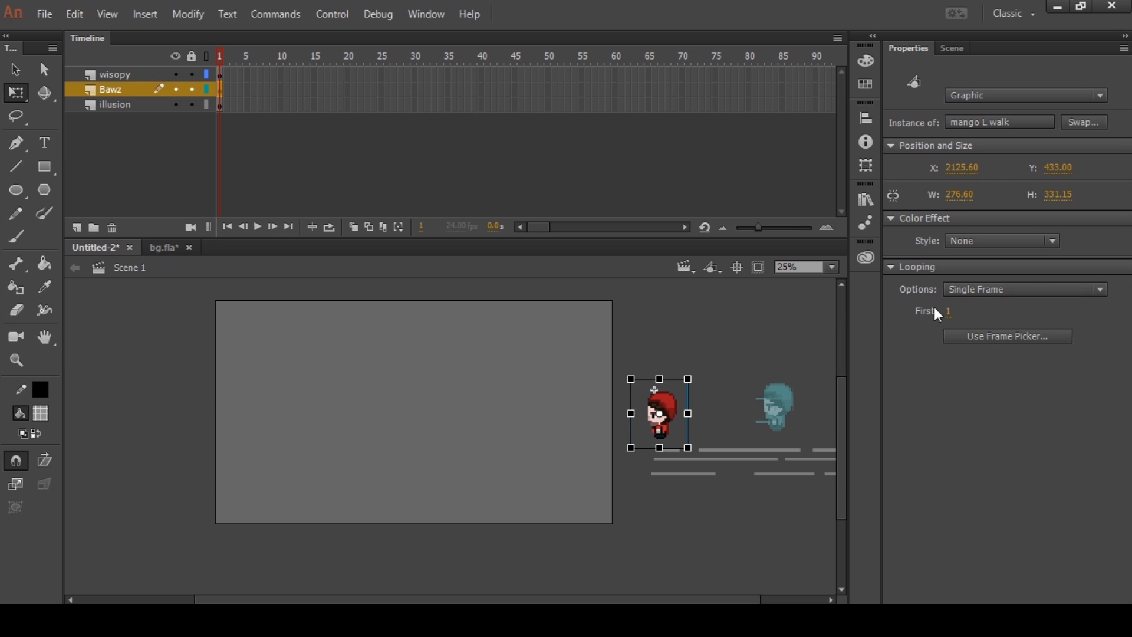
# - Set the looping option of the red character's graphic instance to Loop
pyautogui.moveTo(950, 315)
pyautogui.mouseDown()
pyautogui.moveTo(975, 316)
pyautogui.moveTo(932, 315)
pyautogui.mouseUp()
pyautogui.click(991, 95)
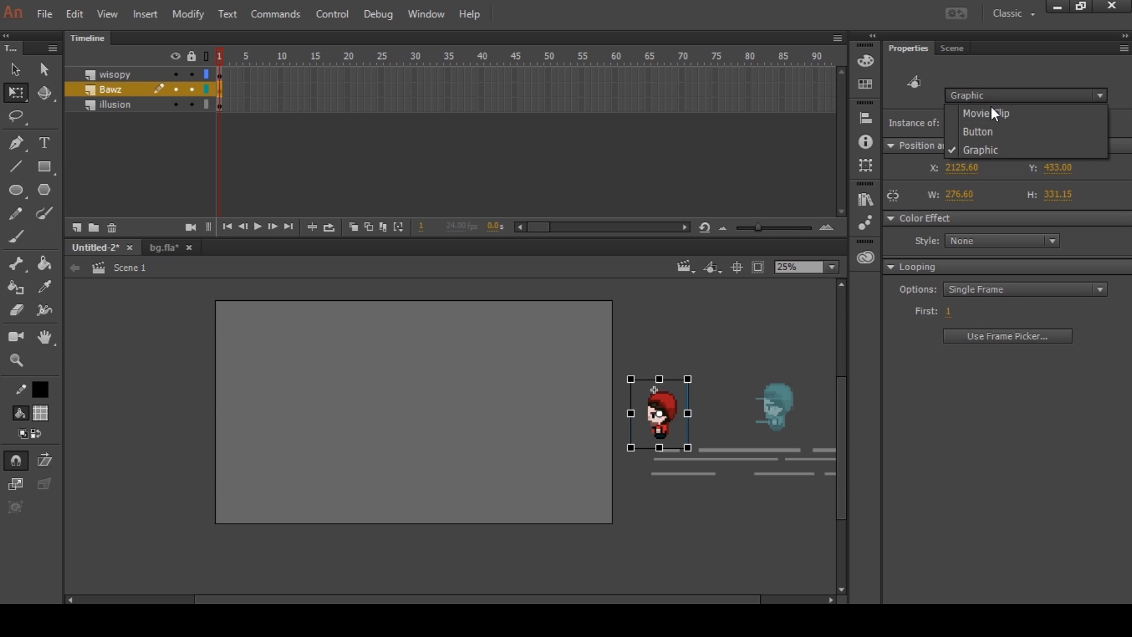
pyautogui.click(668, 353)
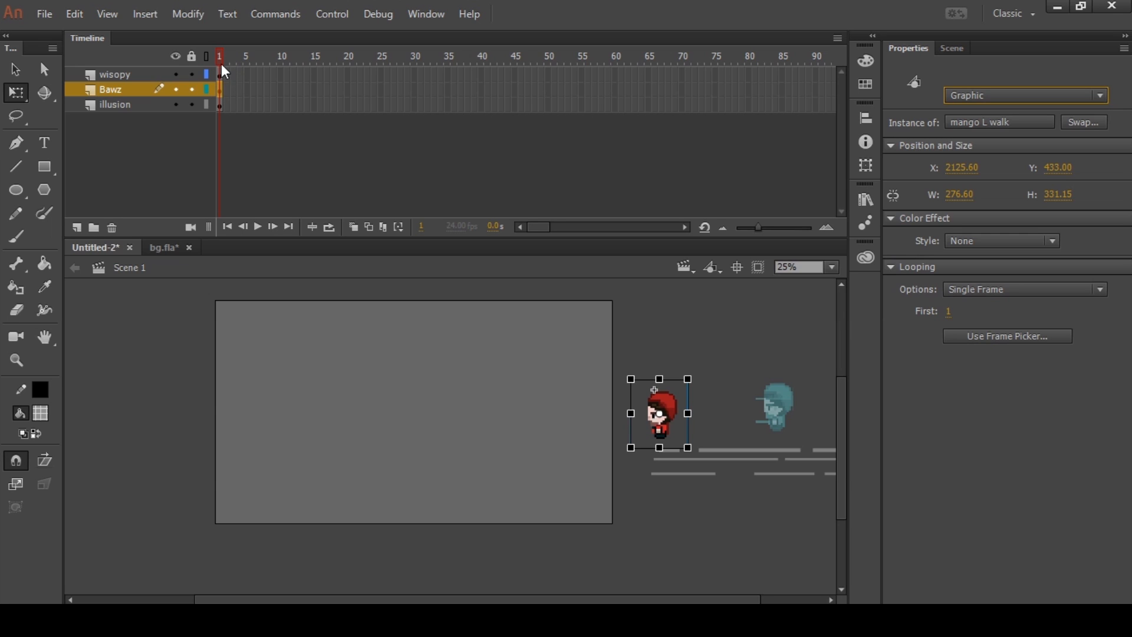
pyautogui.click(963, 284)
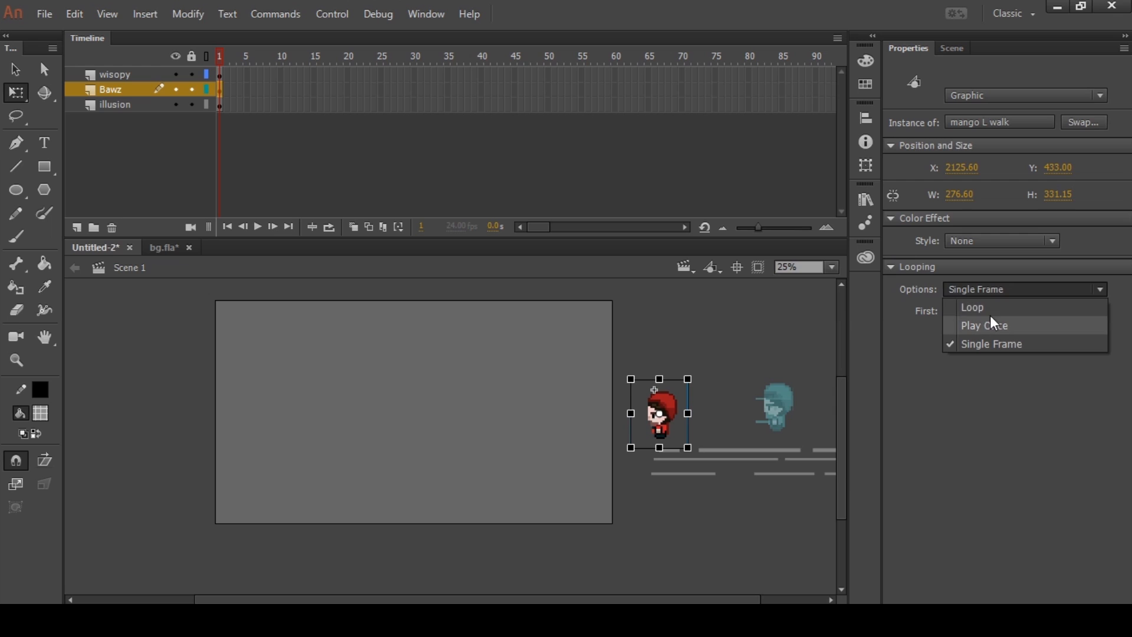
pyautogui.click(985, 309)
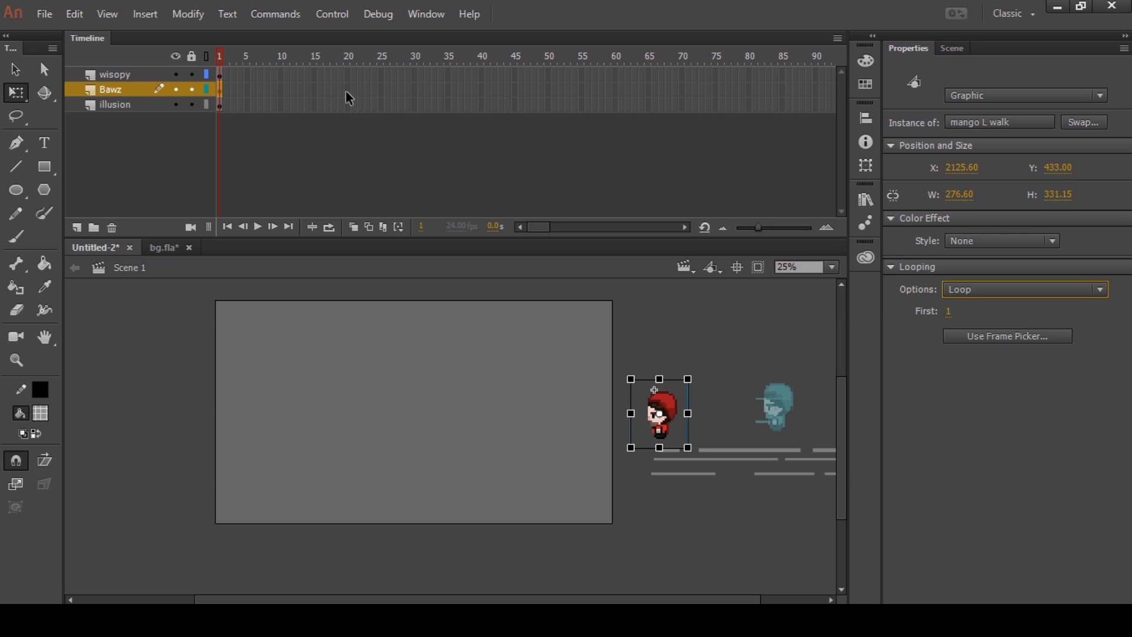
# - Add a keyframe at frame 15 of the Bawz layer with the character just inside the stage's right edge, and classic tween to it
pyautogui.click(314, 94)
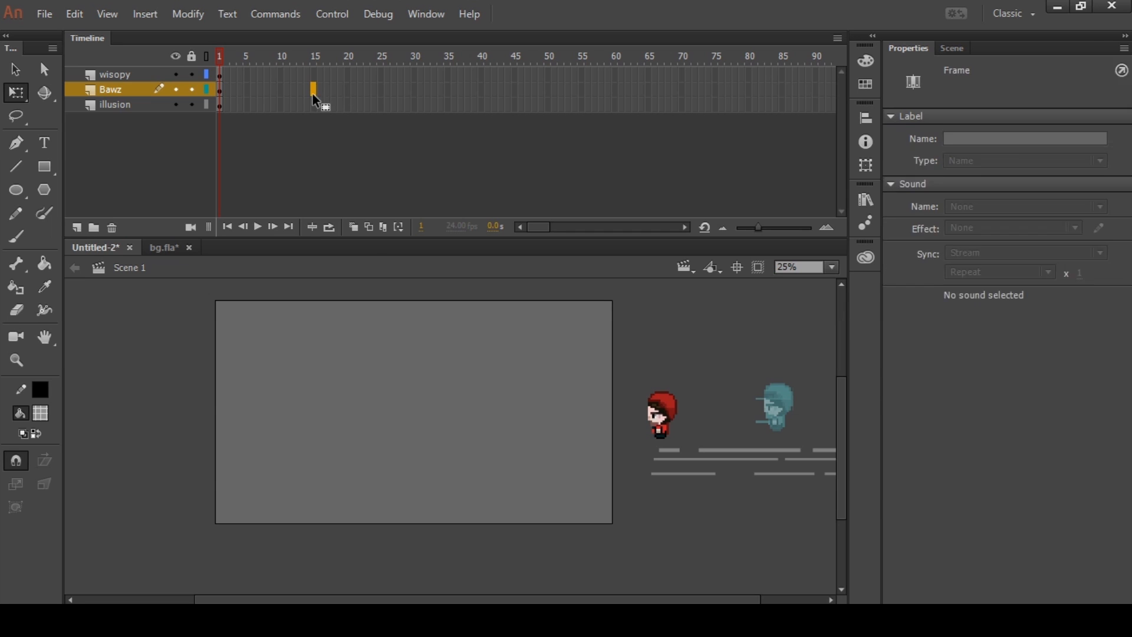
pyautogui.press('F5')
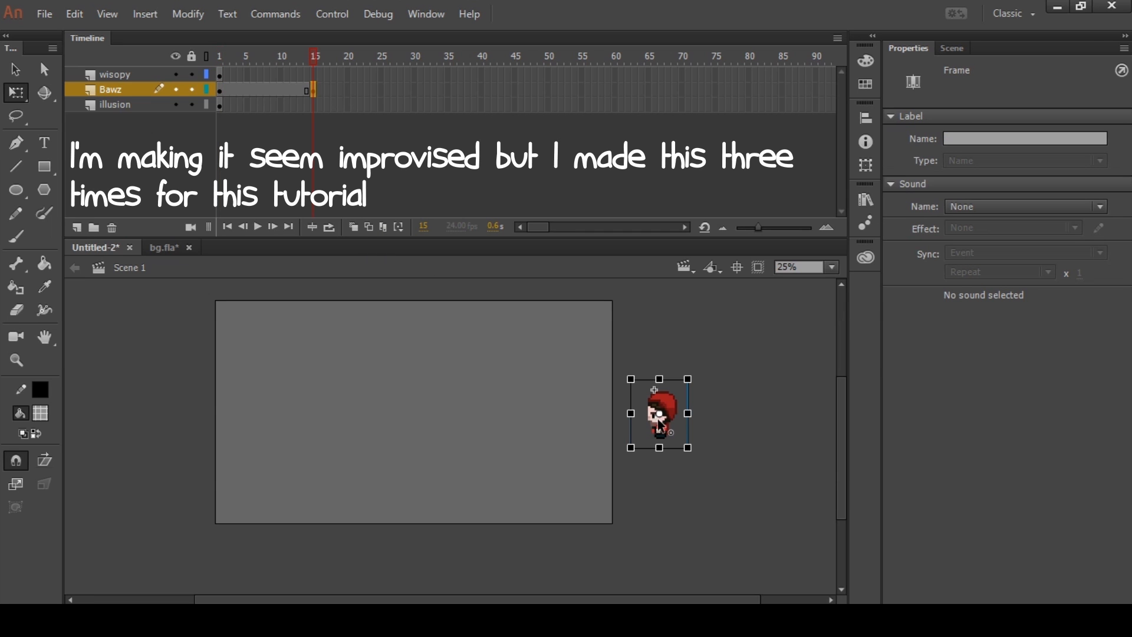
pyautogui.moveTo(656, 420); pyautogui.dragTo(599, 435)
pyautogui.rightClick(289, 92)
pyautogui.click(330, 136)
# - Play the character's walk-in animation from frame 1 to check the motion
pyautogui.click(218, 59)
pyautogui.moveTo(219, 60)
pyautogui.mouseDown()
pyautogui.moveTo(303, 65)
pyautogui.moveTo(217, 76)
pyautogui.mouseUp()
pyautogui.press('Return')
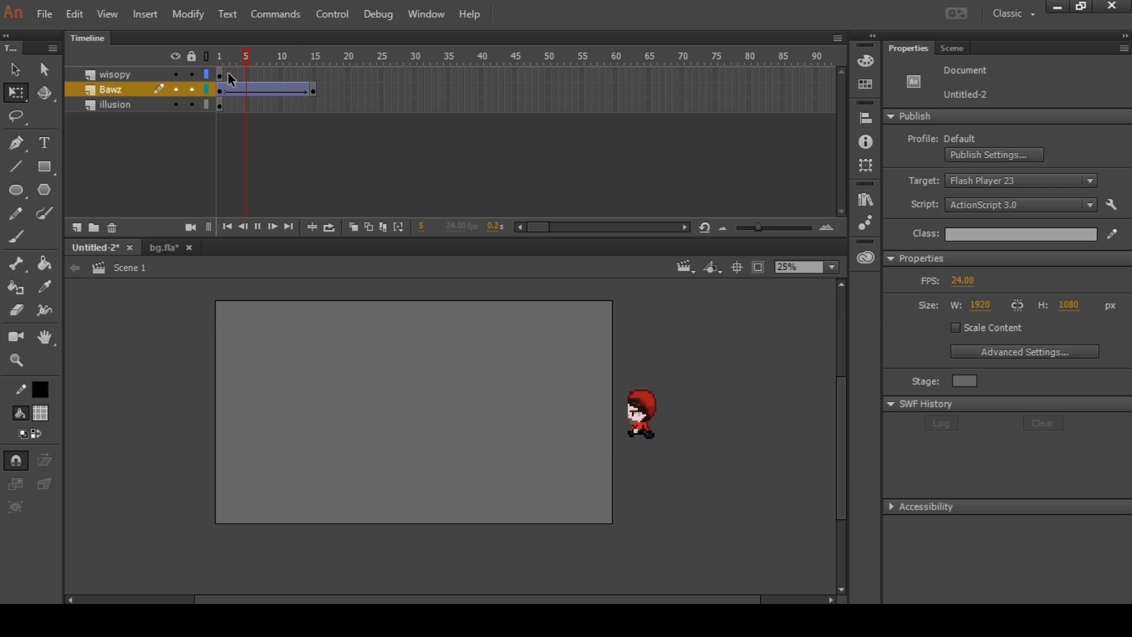
# - Extend the Bawz animation with a classic tween from frame 15 to a duplicated keyframe at frame 20, placing the character farther left there
pyautogui.moveTo(307, 61); pyautogui.dragTo(313, 93)
pyautogui.click(313, 92)
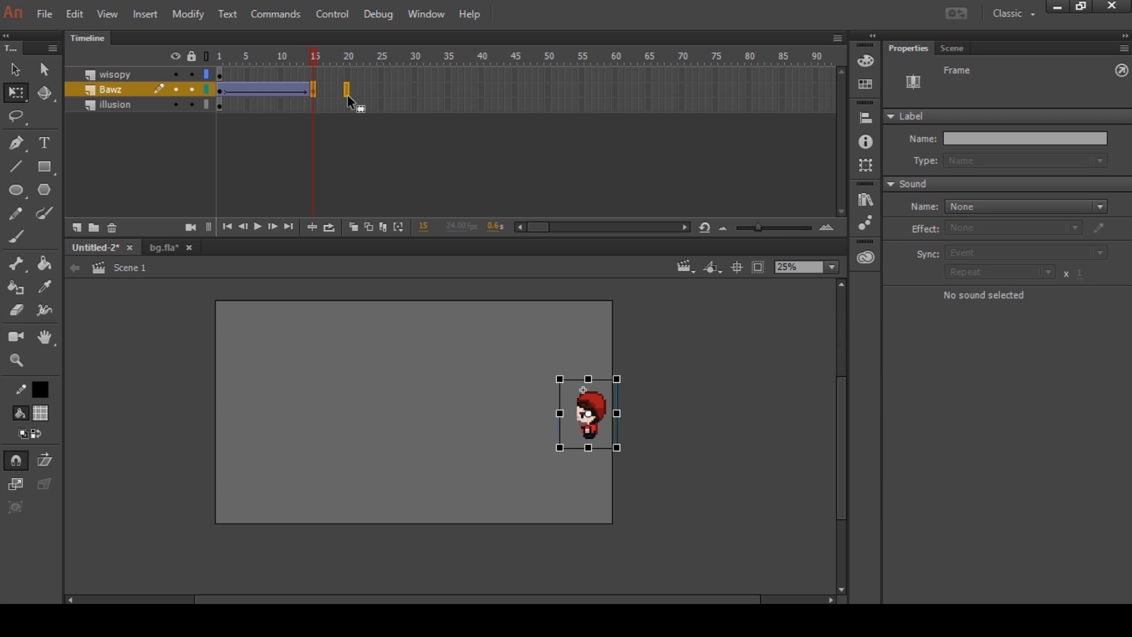
pyautogui.rightClick(335, 89)
pyautogui.click(371, 137)
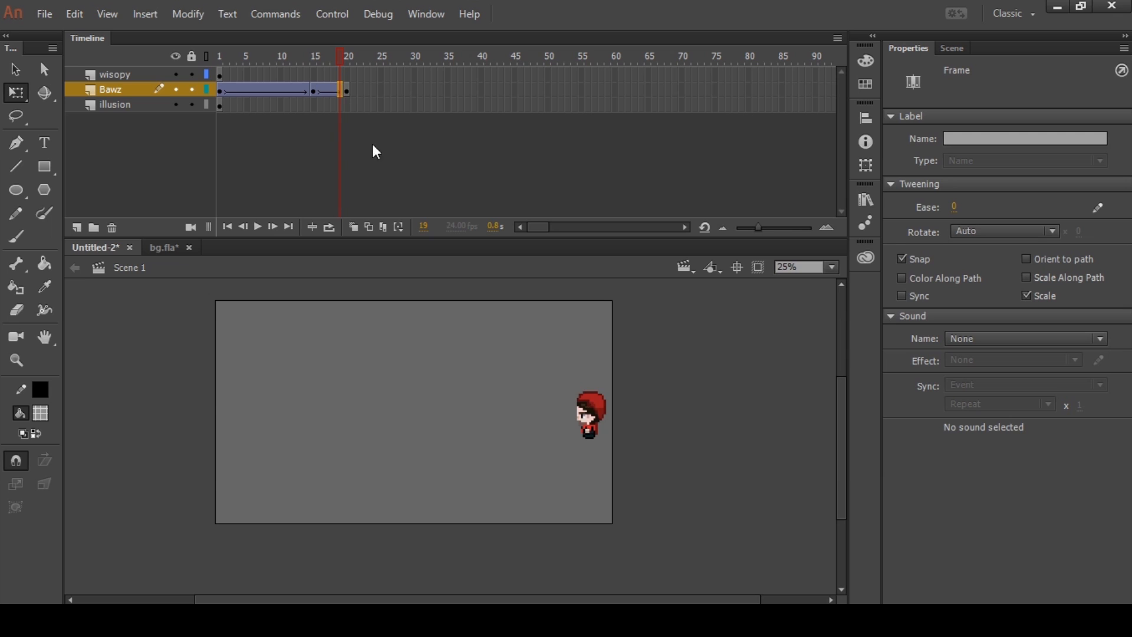
pyautogui.click(347, 91)
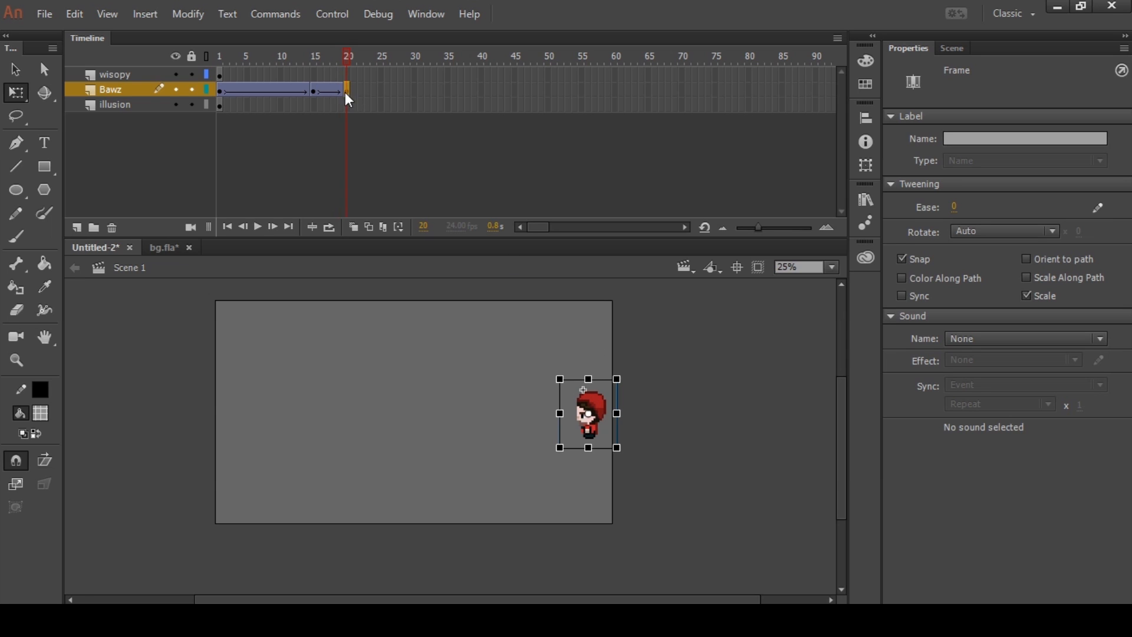
pyautogui.moveTo(590, 439); pyautogui.dragTo(545, 438)
# - Examine the spacing of the character's walk with onion skinning, turn it off and return to the frame 20 keyframe
pyautogui.click(354, 227)
pyautogui.moveTo(333, 53); pyautogui.dragTo(292, 54)
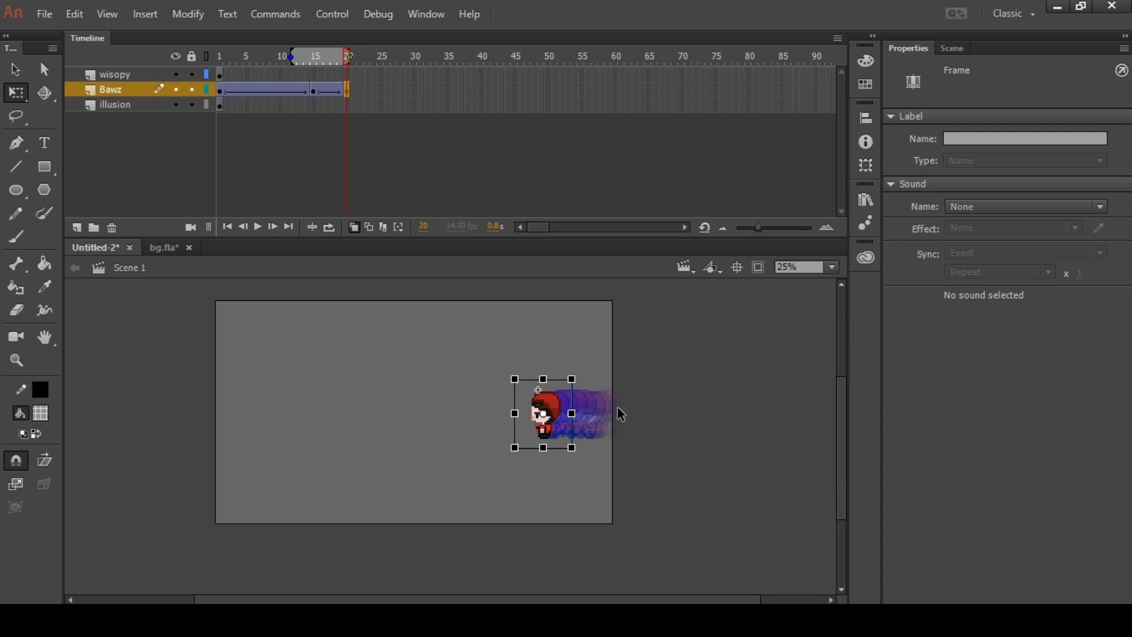
pyautogui.scroll(2, 579, 416)
pyautogui.scroll(-2, 629, 427)
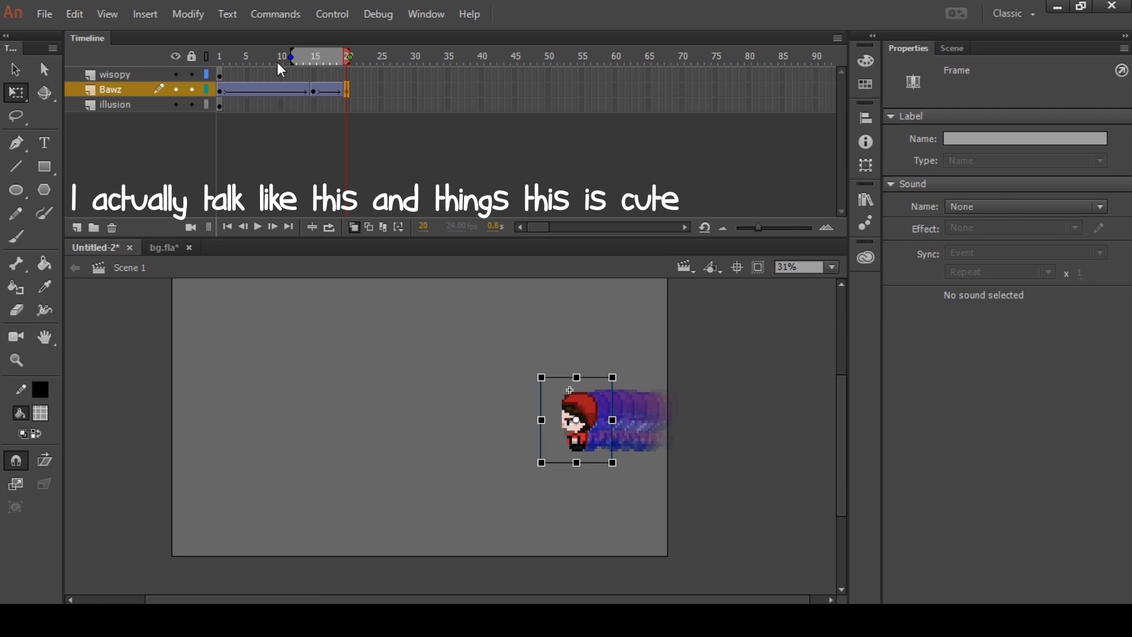
pyautogui.click(296, 57)
pyautogui.moveTo(298, 58); pyautogui.dragTo(347, 62)
pyautogui.click(347, 90)
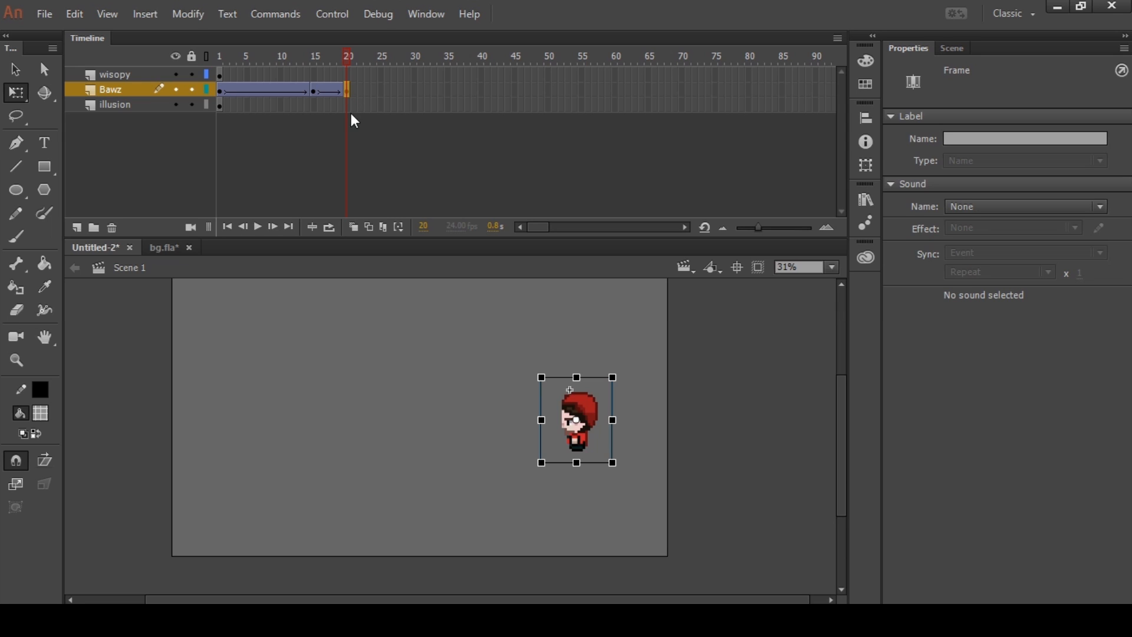
# - Add a keyframe at frame 21 of Bawz, enable onion skinning, and shift the character left to about X 1275, leaving a gap wider than itself
pyautogui.press('F6')
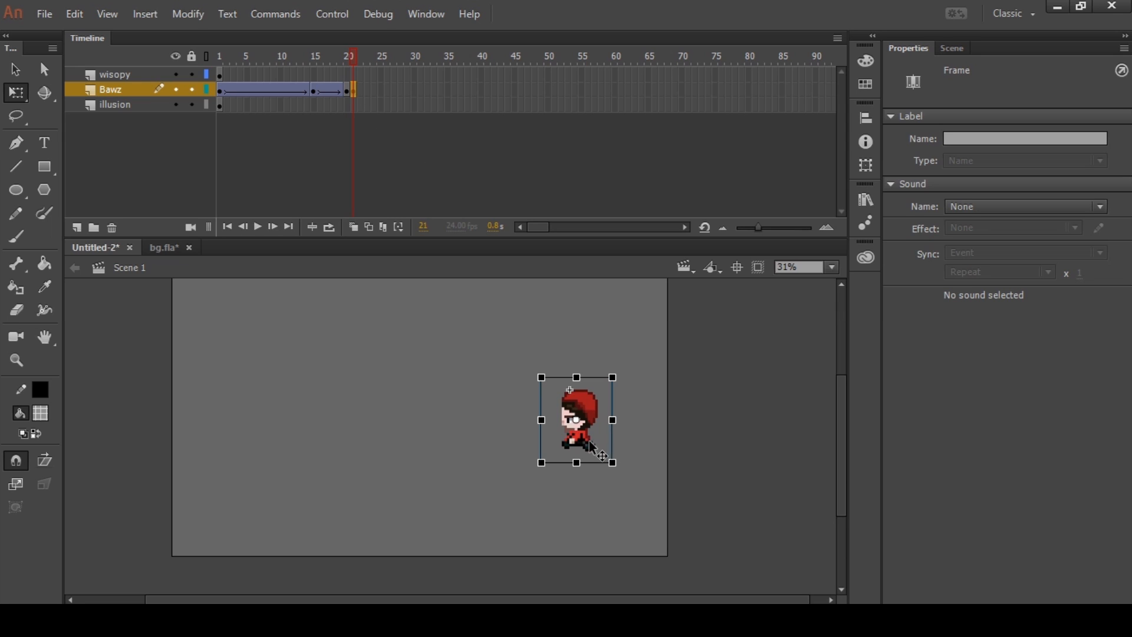
pyautogui.click(354, 228)
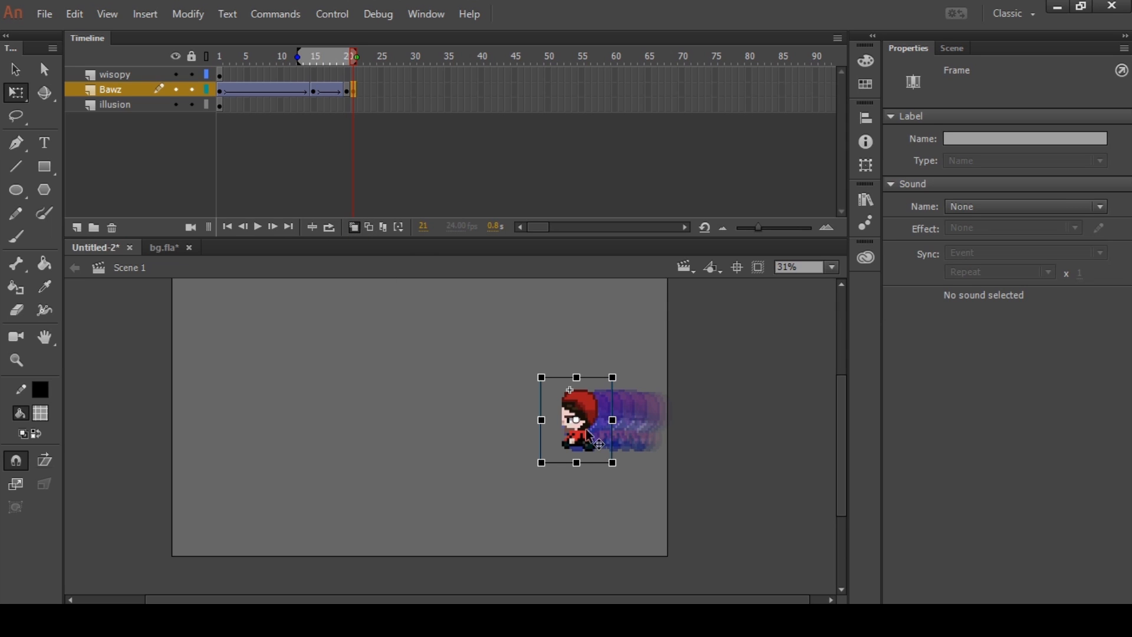
pyautogui.moveTo(592, 456); pyautogui.dragTo(529, 444)
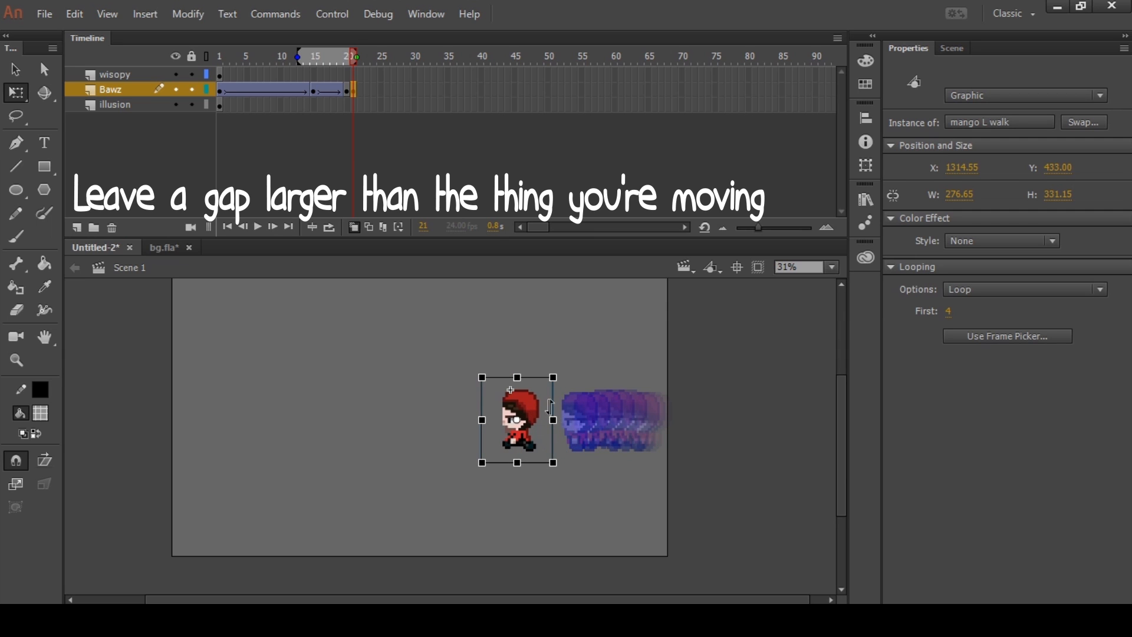
pyautogui.press('Left')
pyautogui.press('Left')
pyautogui.press('Left')
pyautogui.press('Left')
pyautogui.press('Left')
pyautogui.press('Left')
pyautogui.press('Left')
pyautogui.press('Left')
pyautogui.press('Left')
pyautogui.press('Left')
pyautogui.press('Left')
pyautogui.press('Left')
pyautogui.press('Left')
pyautogui.press('Left')
pyautogui.press('Left')
pyautogui.press('Left')
pyautogui.press('Left')
pyautogui.press('Left')
pyautogui.press('Left')
pyautogui.press('Left')
pyautogui.press('Left')
pyautogui.press('Left')
pyautogui.press('Left')
pyautogui.press('Left')
pyautogui.press('Left')
pyautogui.press('Left')
pyautogui.press('Left')
pyautogui.press('Left')
pyautogui.press('Left')
pyautogui.press('Left')
pyautogui.press('Left')
pyautogui.press('Left')
pyautogui.press('Left')
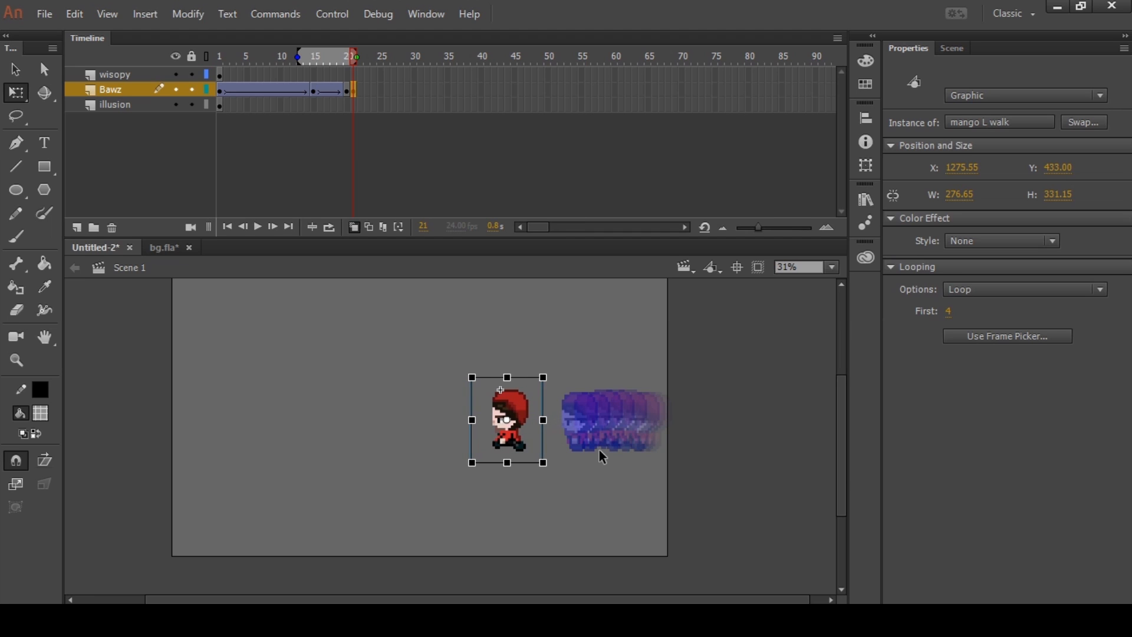
# - Add a keyframe at frame 22 of the Bawz layer and shift the character farther left to about X 1035
pyautogui.press('F6')
pyautogui.hotkey('shift', 'Left')
pyautogui.hotkey('shift', 'Left')
pyautogui.hotkey('shift', 'Left')
pyautogui.hotkey('shift', 'Left')
pyautogui.hotkey('shift', 'Left')
pyautogui.hotkey('shift', 'Left')
pyautogui.hotkey('shift', 'Left')
pyautogui.hotkey('shift', 'Left')
pyautogui.hotkey('shift', 'Left')
pyautogui.hotkey('shift', 'Left')
pyautogui.hotkey('shift', 'Left')
pyautogui.hotkey('shift', 'Left')
pyautogui.hotkey('shift', 'Left')
pyautogui.hotkey('shift', 'Left')
pyautogui.hotkey('shift', 'Left')
pyautogui.hotkey('shift', 'Left')
pyautogui.hotkey('shift', 'Left')
pyautogui.hotkey('shift', 'Left')
pyautogui.hotkey('shift', 'Left')
pyautogui.hotkey('shift', 'Left')
pyautogui.hotkey('shift', 'Left')
pyautogui.hotkey('shift', 'Left')
pyautogui.hotkey('shift', 'Left')
pyautogui.hotkey('shift', 'Left')
pyautogui.hotkey('shift', 'Left')
pyautogui.hotkey('shift', 'Left')
pyautogui.hotkey('shift', 'Left')
pyautogui.hotkey('shift', 'Left')
pyautogui.hotkey('shift', 'Left')
pyautogui.hotkey('shift', 'Left')
pyautogui.hotkey('shift', 'Left')
pyautogui.hotkey('shift', 'Left')
pyautogui.hotkey('shift', 'Left')
pyautogui.hotkey('shift', 'Left')
pyautogui.hotkey('shift', 'Left')
pyautogui.hotkey('shift', 'Left')
pyautogui.hotkey('shift', 'Left')
pyautogui.hotkey('shift', 'Left')
pyautogui.hotkey('shift', 'Left')
pyautogui.hotkey('shift', 'Left')
pyautogui.hotkey('shift', 'Right')
pyautogui.hotkey('shift', 'Right')
pyautogui.hotkey('shift', 'Right')
pyautogui.hotkey('shift', 'Right')
pyautogui.press('Right')
pyautogui.press('Right')
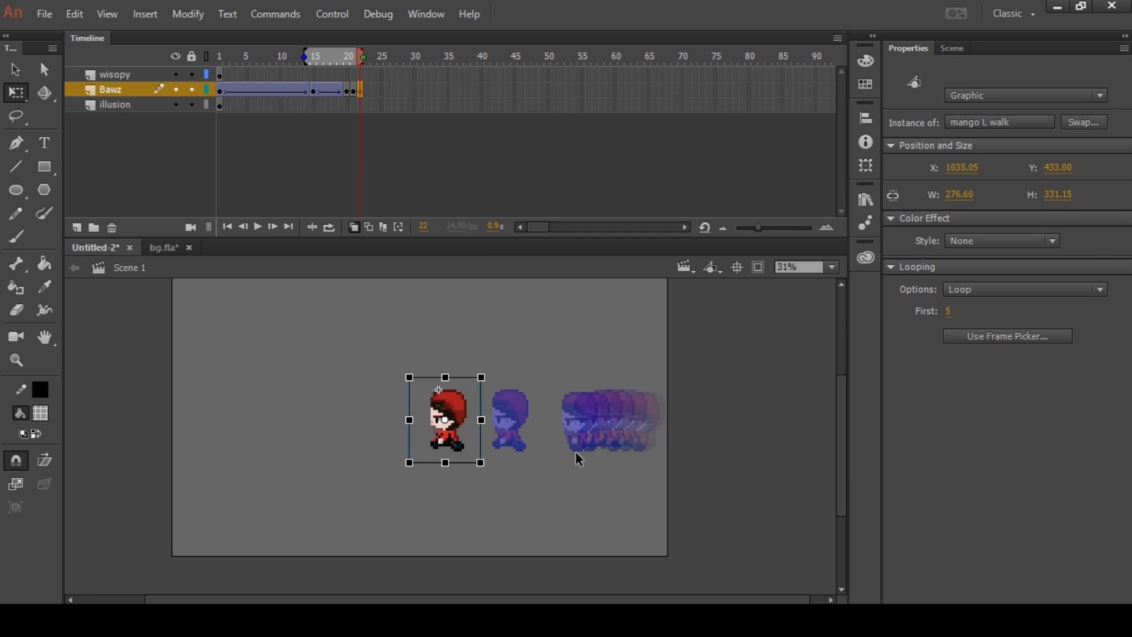
# - Add a keyframe at frame 23 of the Bawz layer, shift the character left to about X 843, and preview the dash
pyautogui.press('F6')
pyautogui.press('Left')
pyautogui.press('Left')
pyautogui.press('Left')
pyautogui.press('Left')
pyautogui.press('Left')
pyautogui.press('Left')
pyautogui.press('Left')
pyautogui.press('Left')
pyautogui.hotkey('shift', 'Left')
pyautogui.hotkey('shift', 'Left')
pyautogui.hotkey('shift', 'Left')
pyautogui.hotkey('shift', 'Left')
pyautogui.hotkey('shift', 'Left')
pyautogui.hotkey('shift', 'Left')
pyautogui.hotkey('shift', 'Left')
pyautogui.hotkey('shift', 'Left')
pyautogui.hotkey('shift', 'Left')
pyautogui.hotkey('shift', 'Left')
pyautogui.hotkey('shift', 'Left')
pyautogui.hotkey('shift', 'Left')
pyautogui.hotkey('shift', 'Left')
pyautogui.hotkey('shift', 'Left')
pyautogui.hotkey('shift', 'Left')
pyautogui.hotkey('shift', 'Left')
pyautogui.hotkey('shift', 'Left')
pyautogui.hotkey('shift', 'Left')
pyautogui.hotkey('shift', 'Left')
pyautogui.hotkey('shift', 'Left')
pyautogui.hotkey('shift', 'Left')
pyautogui.hotkey('shift', 'Left')
pyautogui.hotkey('shift', 'Left')
pyautogui.hotkey('shift', 'Left')
pyautogui.hotkey('shift', 'Left')
pyautogui.hotkey('shift', 'Left')
pyautogui.hotkey('shift', 'Left')
pyautogui.hotkey('shift', 'Left')
pyautogui.hotkey('shift', 'Left')
pyautogui.hotkey('shift', 'Left')
pyautogui.hotkey('shift', 'Left')
pyautogui.hotkey('shift', 'Left')
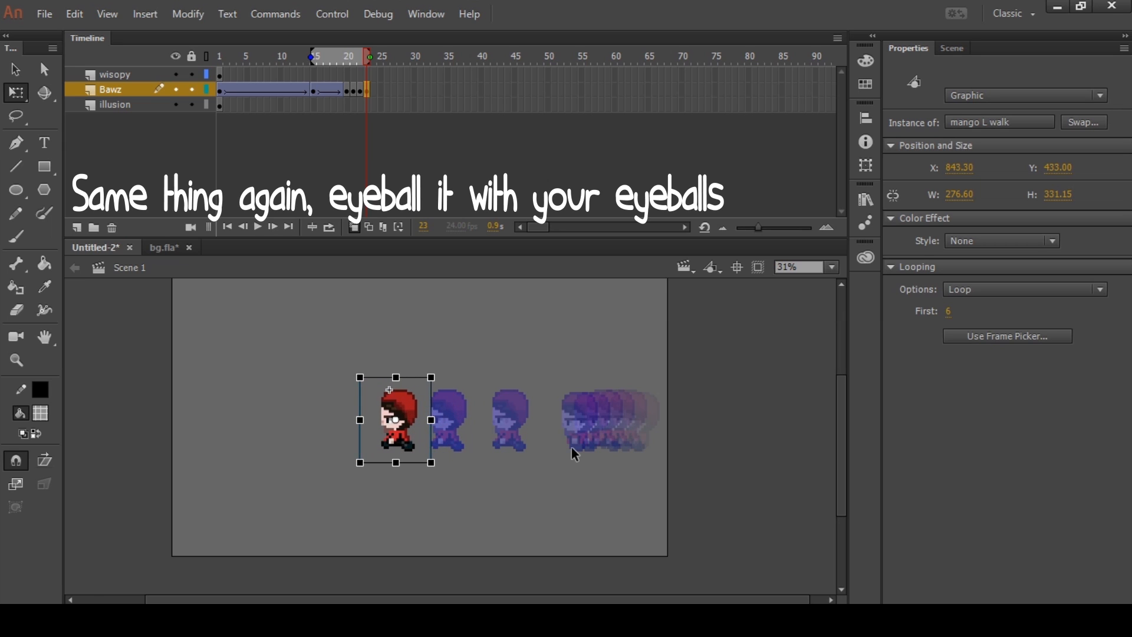
pyautogui.moveTo(351, 56)
pyautogui.mouseDown()
pyautogui.moveTo(307, 59)
pyautogui.moveTo(367, 62)
pyautogui.mouseUp()
pyautogui.press('Return')
# - Add a keyframe at frame 24 of the Bawz layer and move the character left to about X 685
pyautogui.click(366, 91)
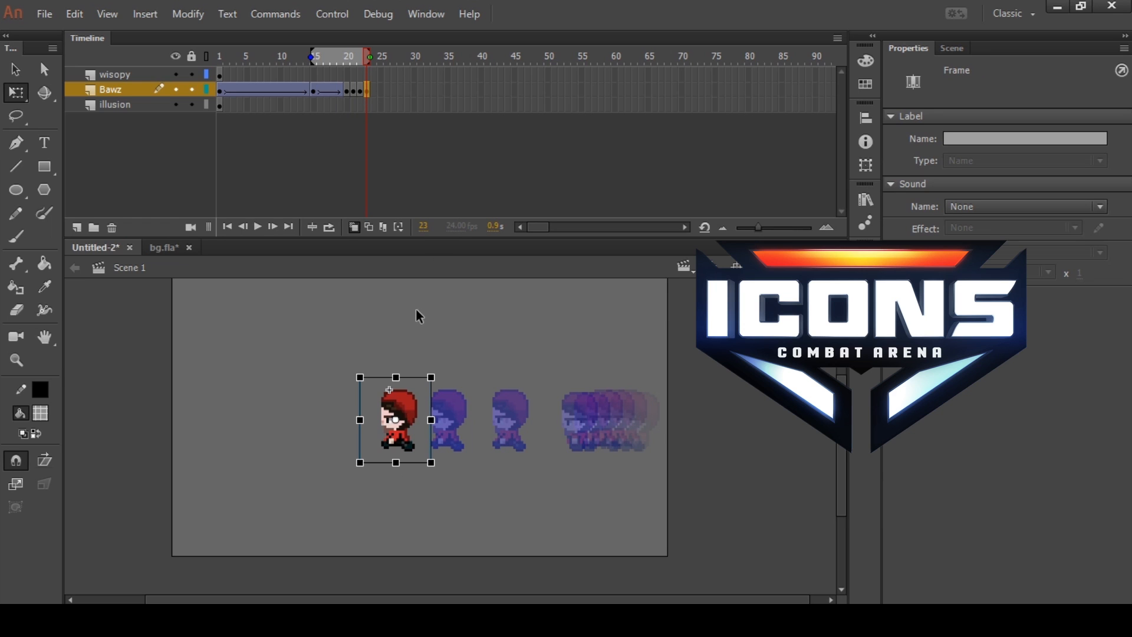
pyautogui.press('F6')
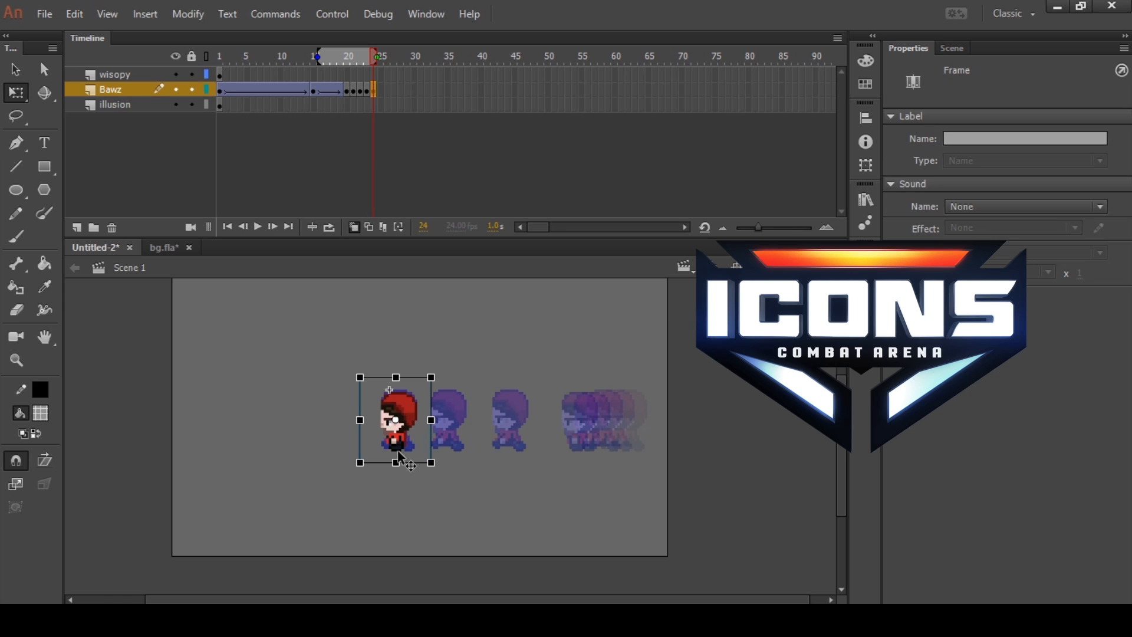
pyautogui.moveTo(404, 451); pyautogui.dragTo(362, 451)
pyautogui.press('Right')
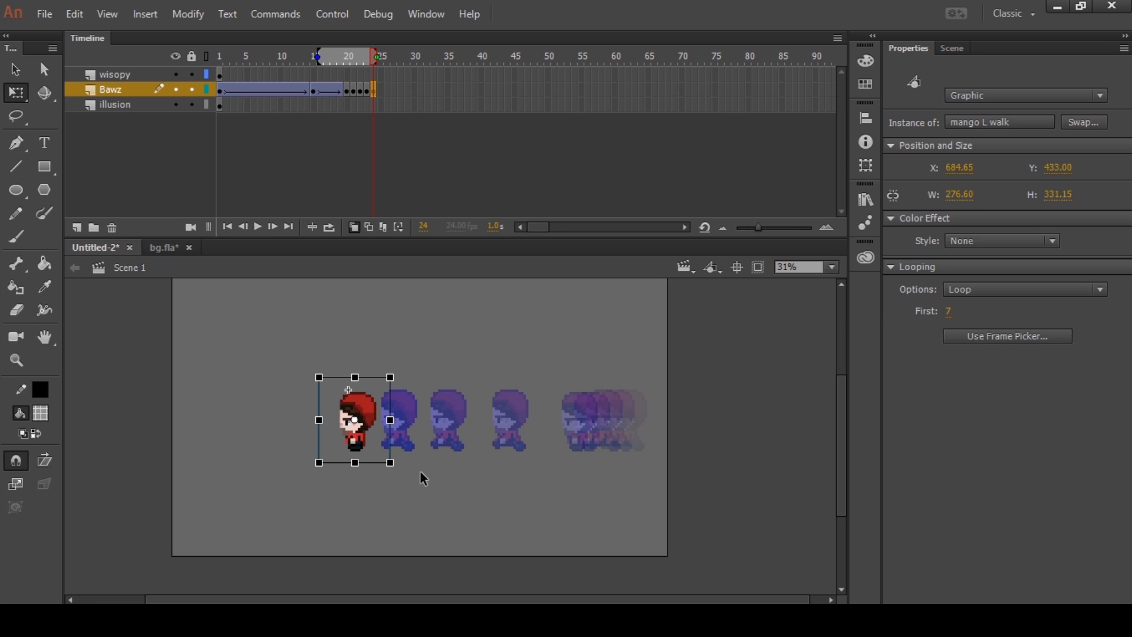
# - Add a keyframe at frame 25 of the Bawz layer and shift the character left by a smaller distance than the previous dash poses
pyautogui.press('F6')
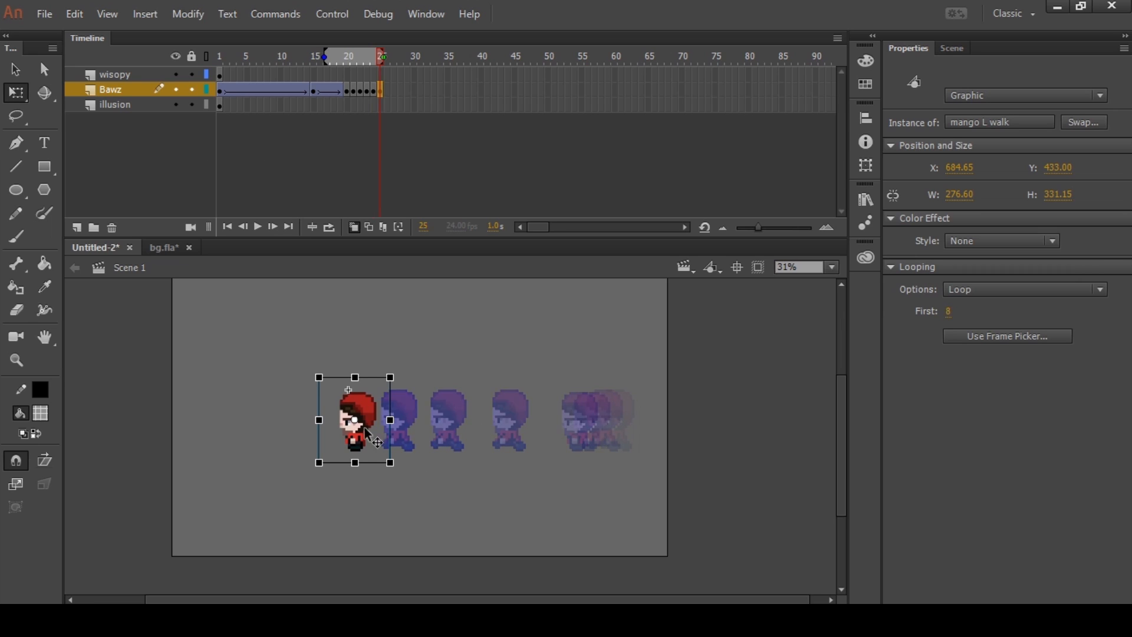
pyautogui.press('Left')
pyautogui.press('Left')
pyautogui.press('Left')
pyautogui.press('Left')
pyautogui.press('Left')
pyautogui.press('Left')
pyautogui.press('Left')
pyautogui.press('Left')
pyautogui.press('Left')
pyautogui.press('Left')
pyautogui.press('Left')
pyautogui.press('Left')
pyautogui.press('Left')
pyautogui.press('Left')
pyautogui.press('Left')
pyautogui.press('Left')
pyautogui.press('Left')
pyautogui.press('Left')
pyautogui.press('Left')
pyautogui.press('Left')
pyautogui.press('Left')
pyautogui.press('Left')
pyautogui.press('Left')
pyautogui.press('Left')
pyautogui.press('Left')
pyautogui.press('Left')
pyautogui.press('Left')
pyautogui.press('Left')
pyautogui.press('Left')
pyautogui.press('Left')
pyautogui.press('Left')
pyautogui.press('Left')
pyautogui.press('Left')
pyautogui.press('Left')
pyautogui.press('Left')
pyautogui.press('Left')
pyautogui.press('Left')
pyautogui.press('Left')
pyautogui.press('Left')
pyautogui.press('Left')
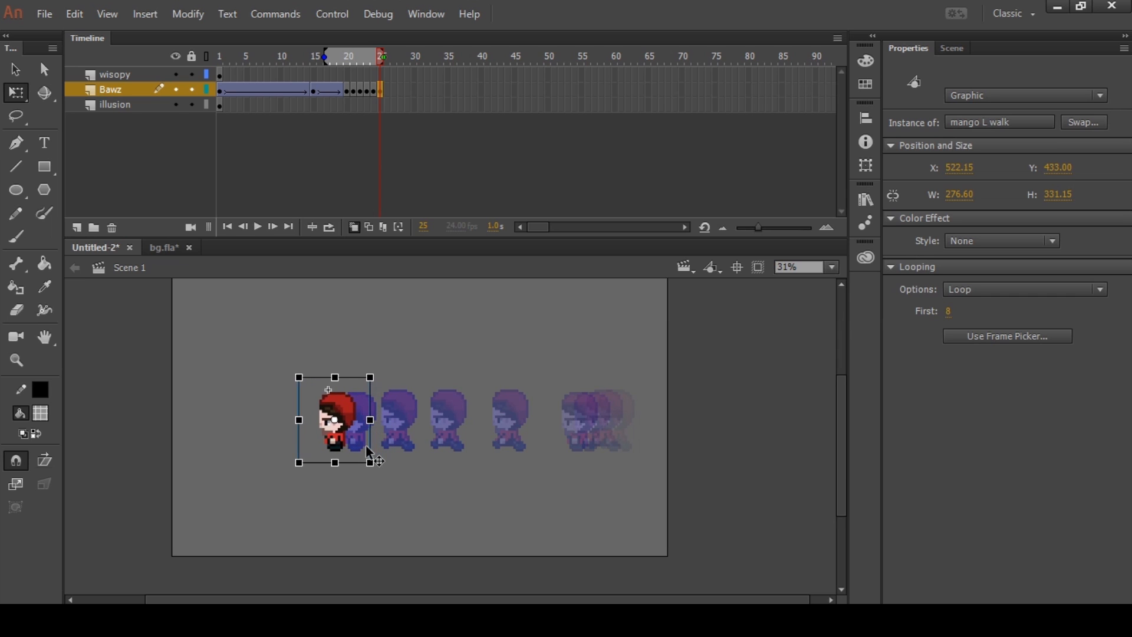
# - Turn off onion skinning and preview the dash from the walk-in through the newest keyframe
pyautogui.moveTo(353, 54); pyautogui.dragTo(314, 63)
pyautogui.click(357, 225)
pyautogui.press('Return')
pyautogui.moveTo(336, 55); pyautogui.dragTo(397, 77)
pyautogui.click(289, 56)
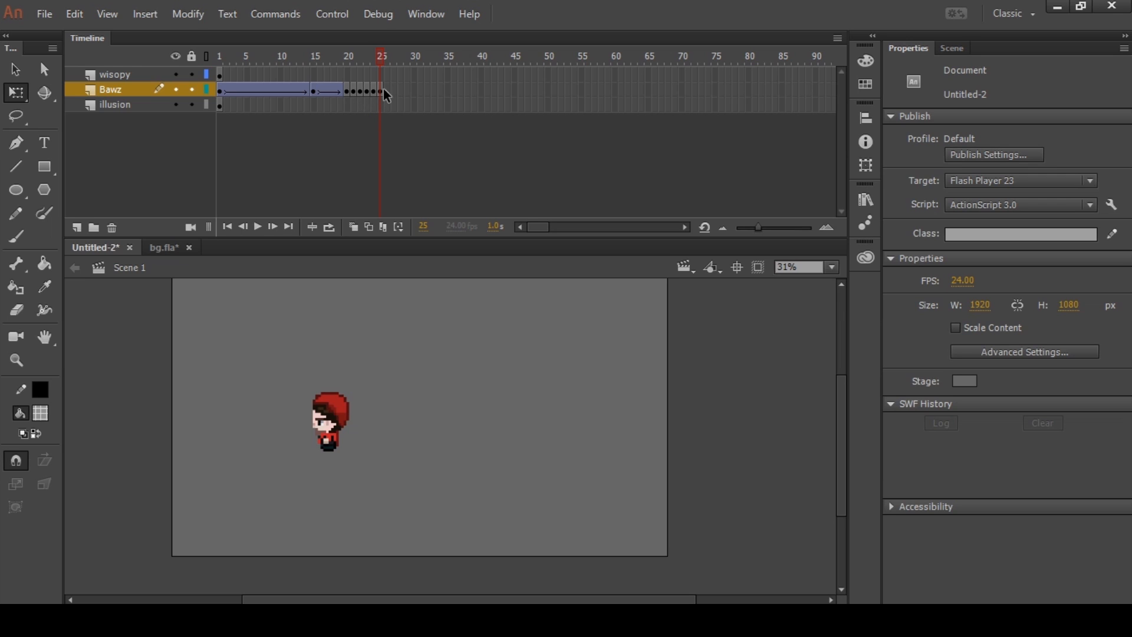
# - Duplicate the frame 25 keyframe to frame 26, enable onion skinning, and nudge the character left to about X 555
pyautogui.click(380, 93)
pyautogui.moveTo(380, 93); pyautogui.dragTo(415, 98)
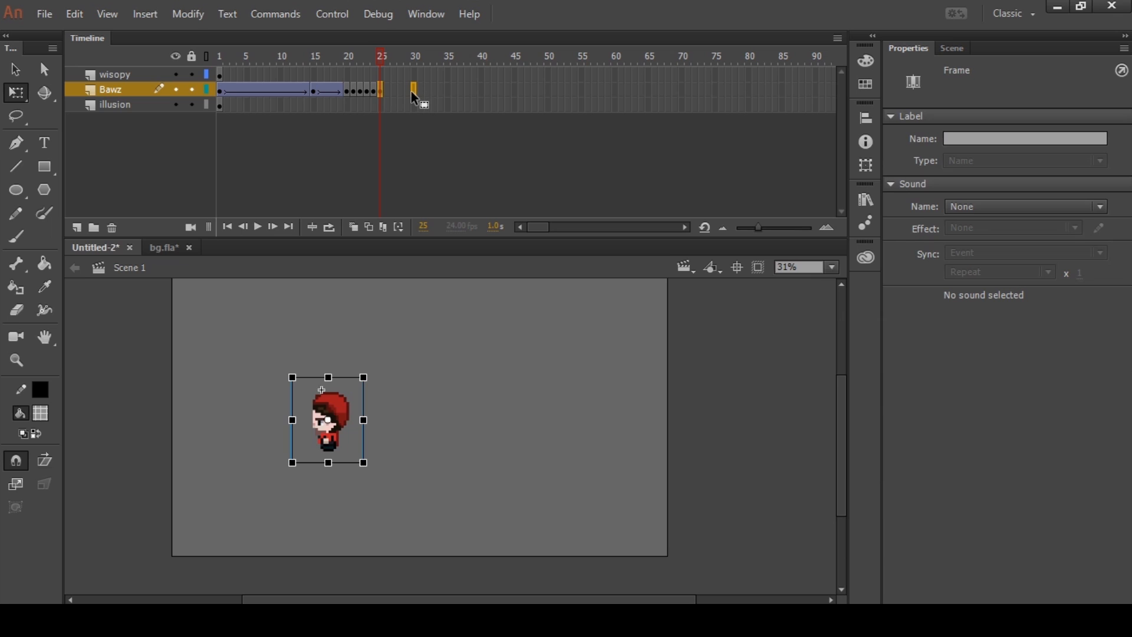
pyautogui.moveTo(398, 92); pyautogui.dragTo(384, 93)
pyautogui.click(355, 228)
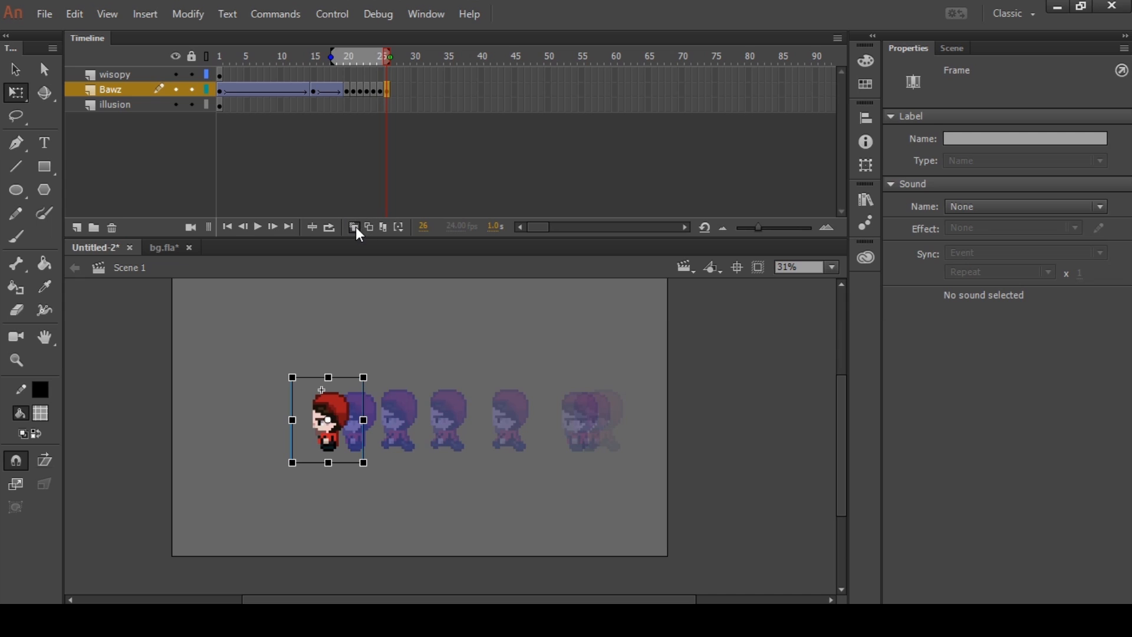
pyautogui.press('Left')
pyautogui.press('Left')
pyautogui.press('Left')
pyautogui.press('Left')
pyautogui.press('Left')
pyautogui.press('Left')
pyautogui.press('Left')
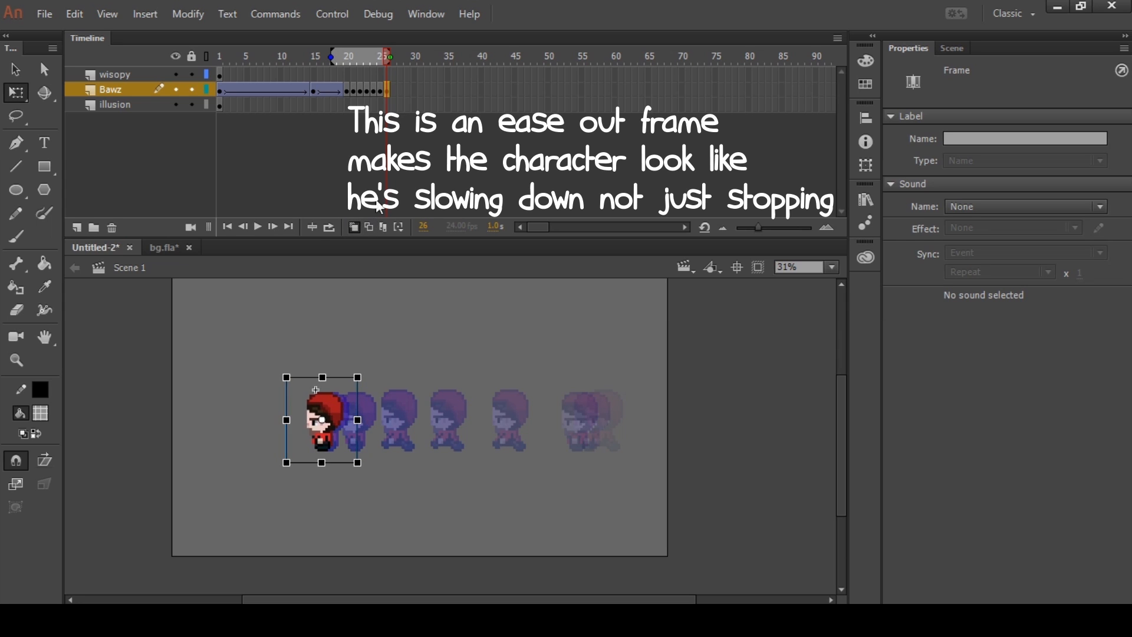
# - Create a classic tween starting at frame 26 of Bawz and place its end keyframe at frame 41
pyautogui.rightClick(406, 94)
pyautogui.click(441, 146)
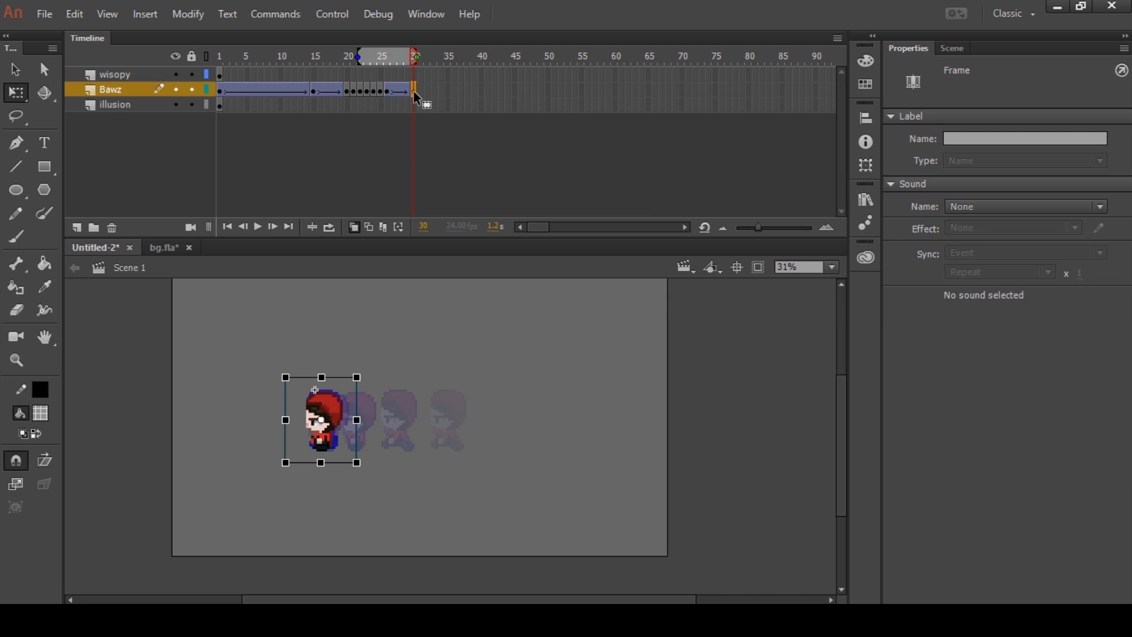
pyautogui.moveTo(487, 93); pyautogui.dragTo(487, 93)
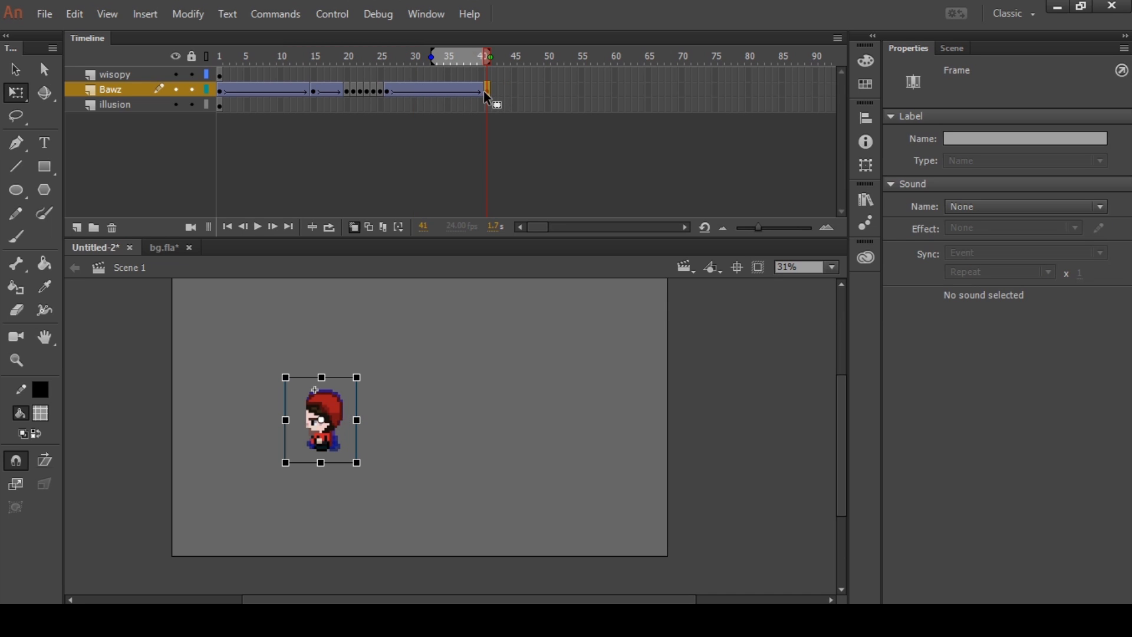
# - Move the character left to about X 474 at frame 41 and scrub through the slow-down tween
pyautogui.moveTo(331, 402); pyautogui.dragTo(315, 402)
pyautogui.press('Left')
pyautogui.press('Left')
pyautogui.press('Left')
pyautogui.press('Left')
pyautogui.press('Left')
pyautogui.press('Left')
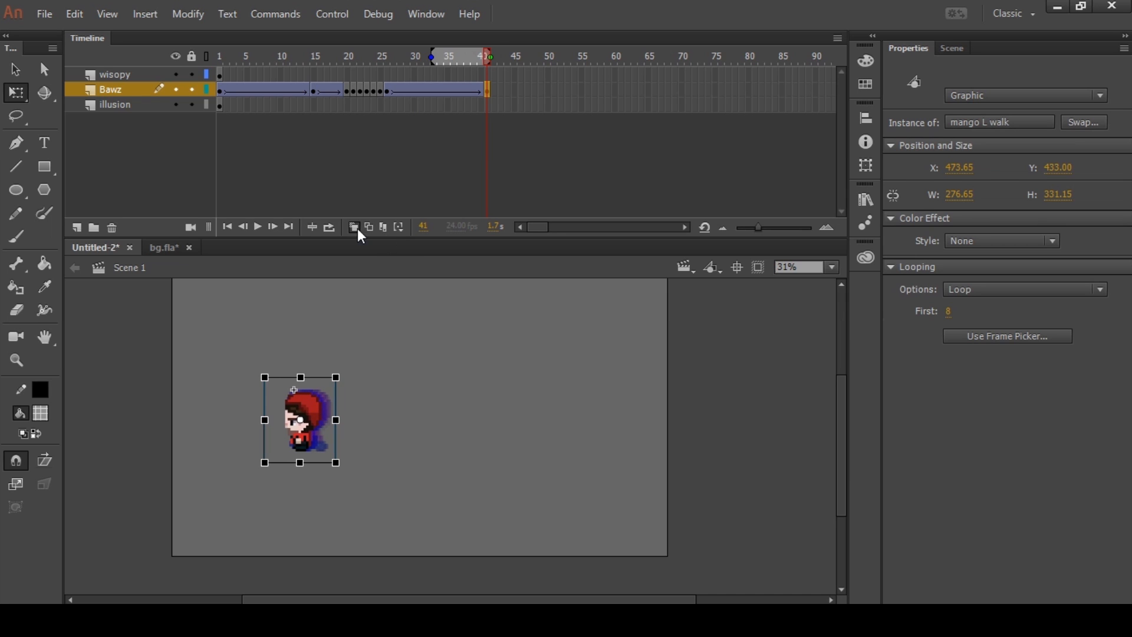
pyautogui.moveTo(395, 59); pyautogui.dragTo(439, 69)
pyautogui.hotkey('alt', 'shift', 'o')
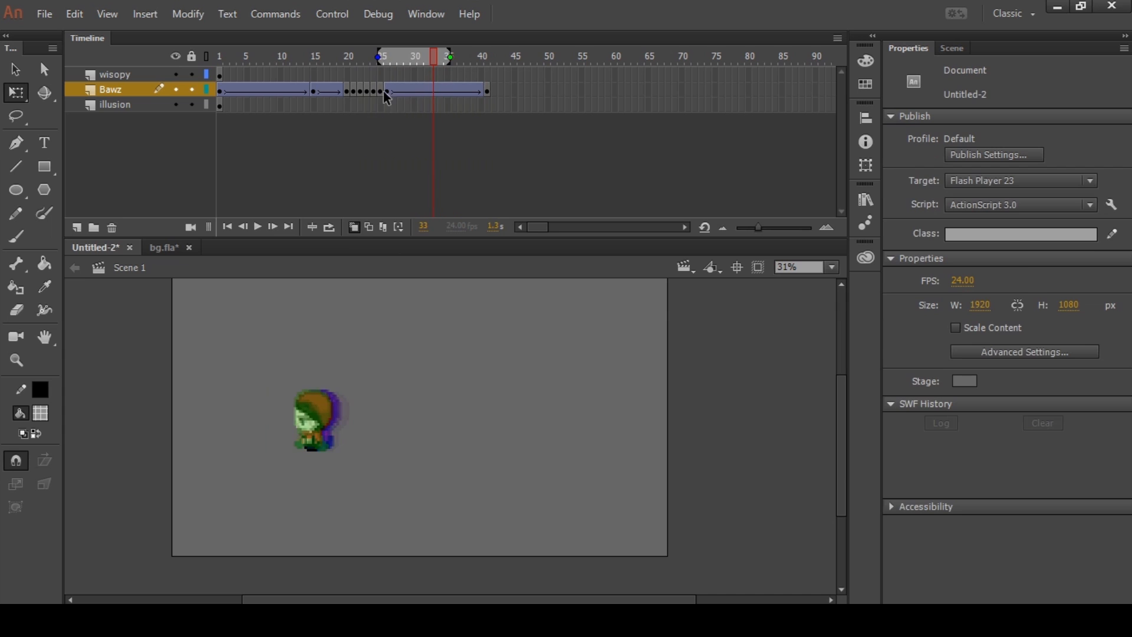
# - Set the frame 26 character's looping option to Single Frame and check the tween with onion skinning off
pyautogui.click(385, 91)
pyautogui.click(328, 406)
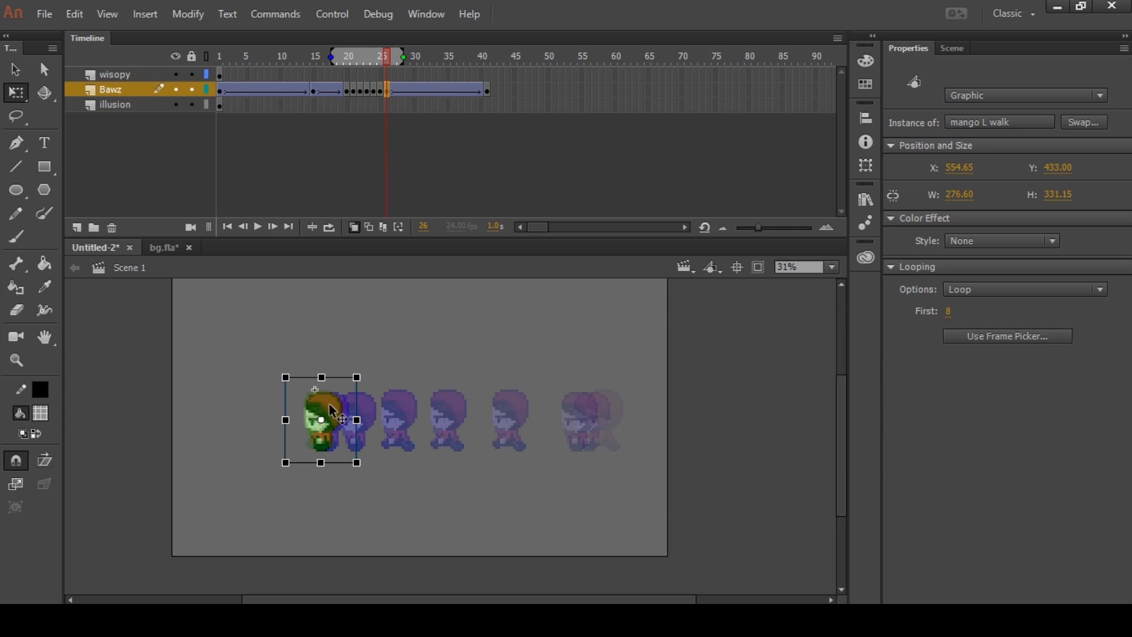
pyautogui.click(983, 289)
pyautogui.click(996, 345)
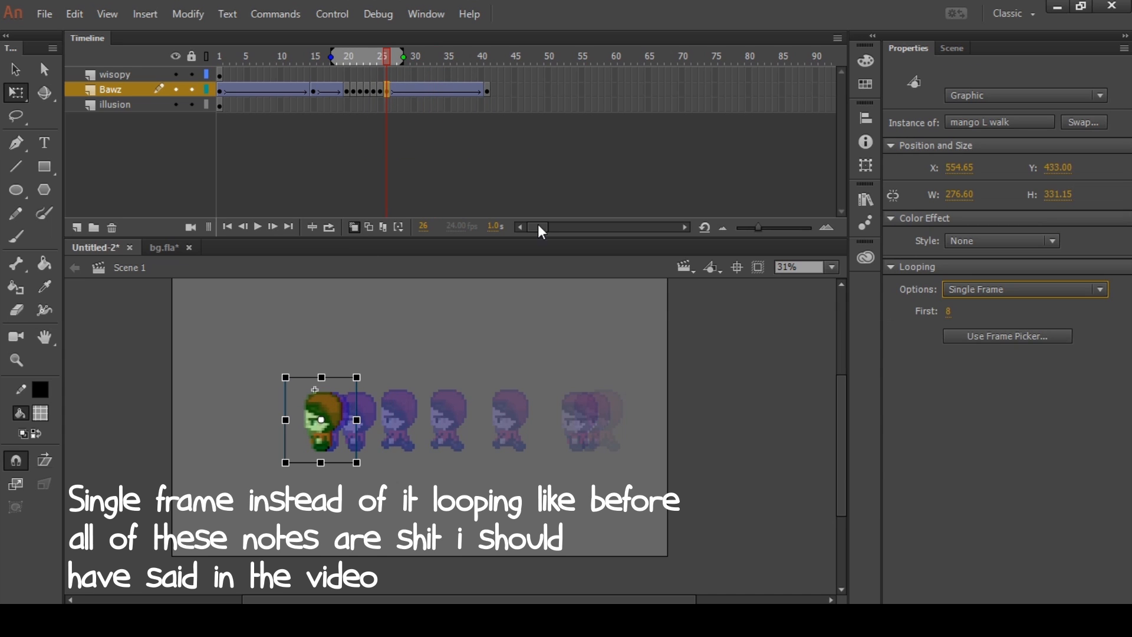
pyautogui.click(354, 228)
pyautogui.moveTo(388, 48); pyautogui.dragTo(402, 52)
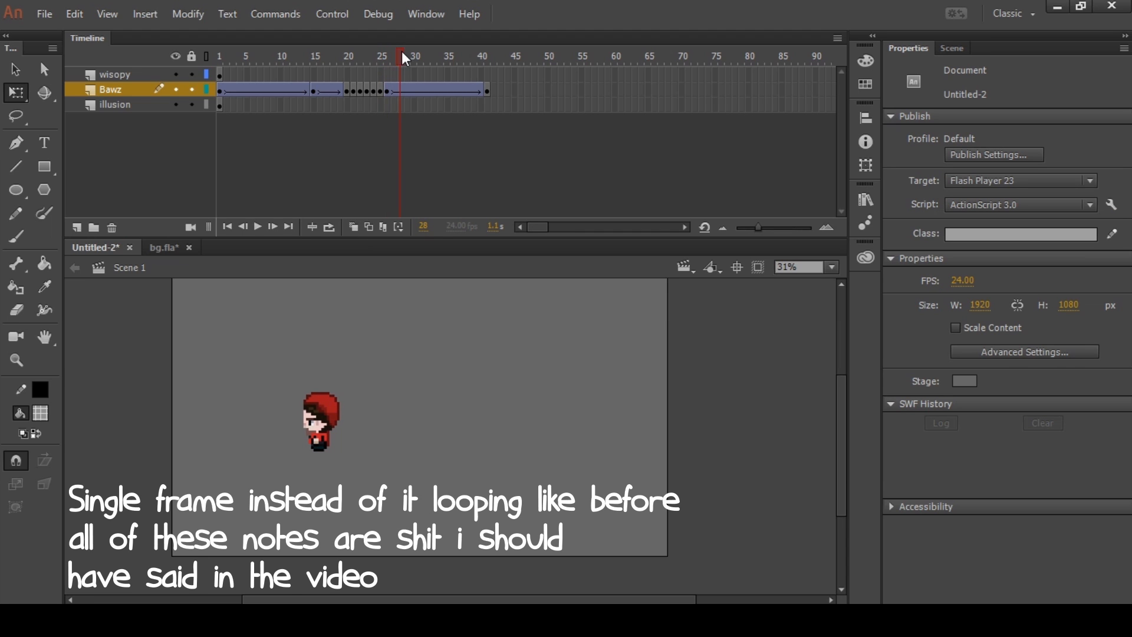
# - Change the frame 26 character's first frame to a walk pose with the feet apart and scrub through the slide
pyautogui.click(388, 90)
pyautogui.click(348, 417)
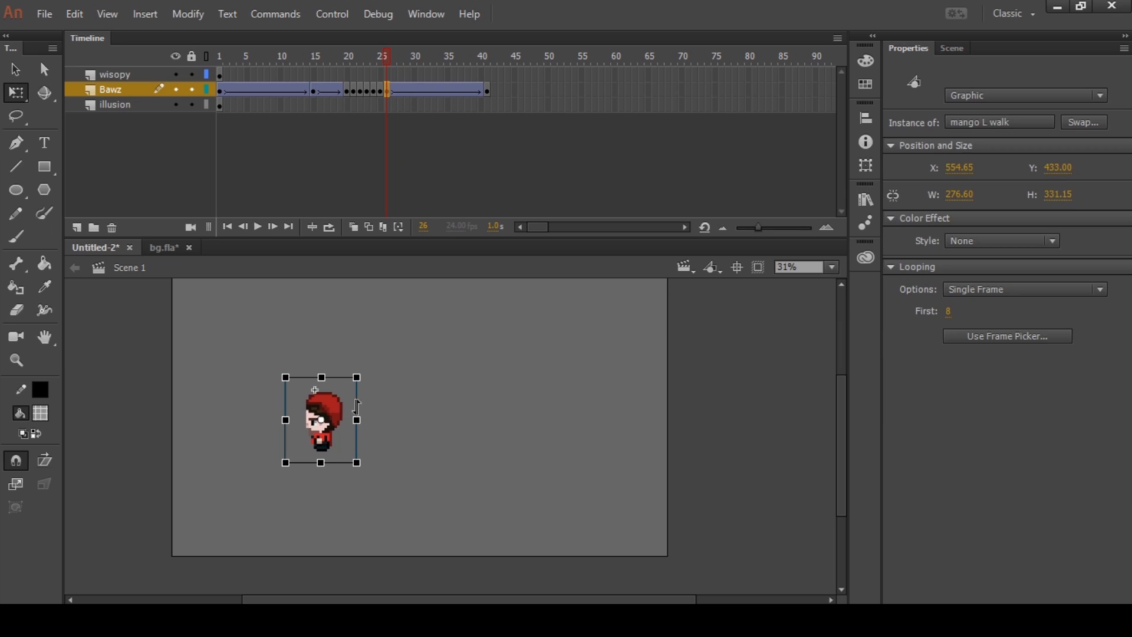
pyautogui.moveTo(951, 312); pyautogui.dragTo(947, 312)
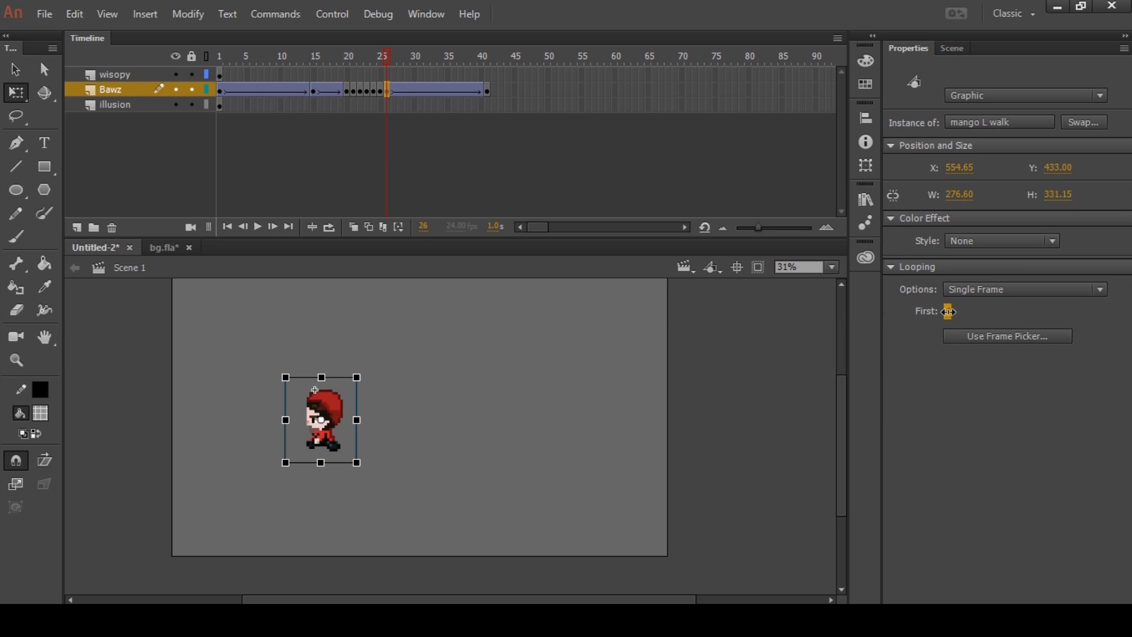
pyautogui.moveTo(402, 51); pyautogui.dragTo(460, 73)
# - Set the ease of the tween between frames 26 and 41 to 100 out and review its custom ease curve
pyautogui.click(475, 92)
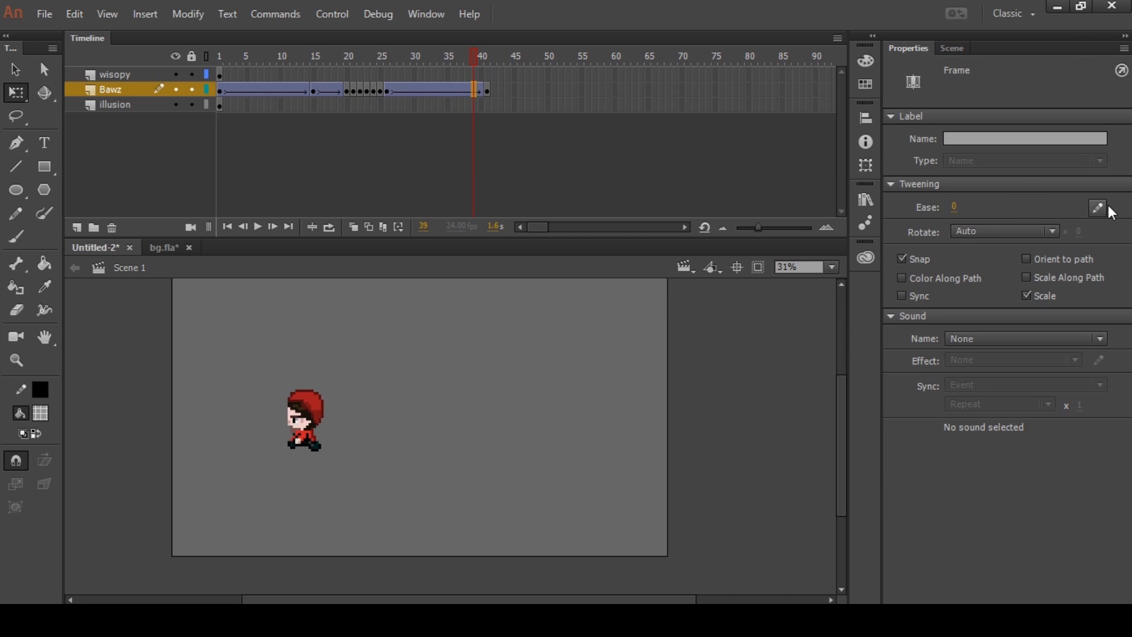
pyautogui.moveTo(956, 210); pyautogui.dragTo(1068, 206)
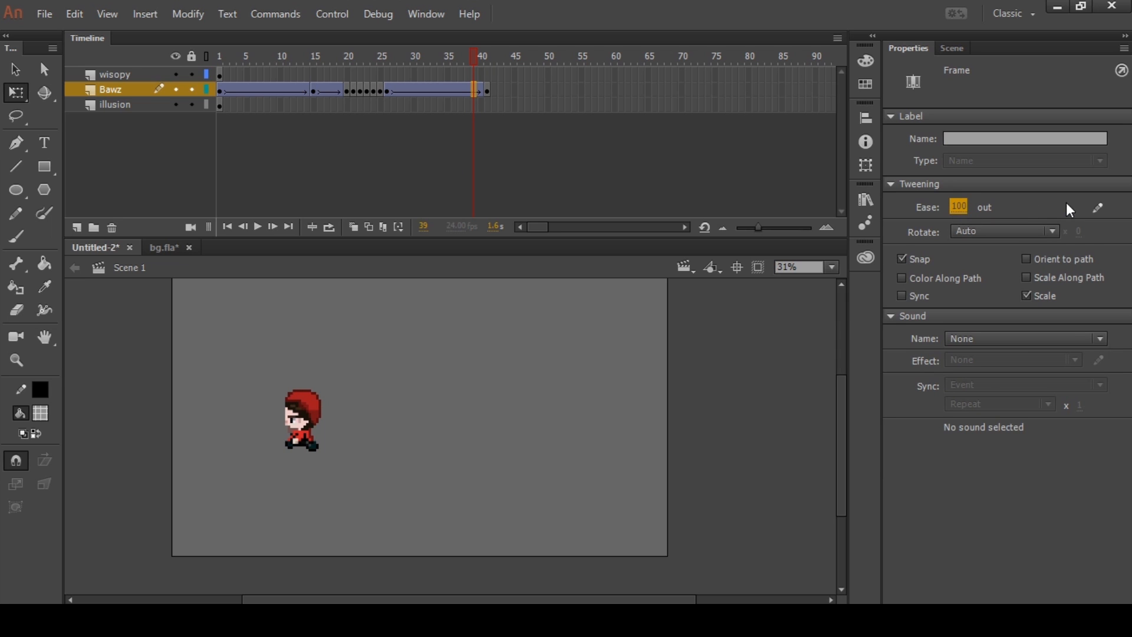
pyautogui.click(1099, 207)
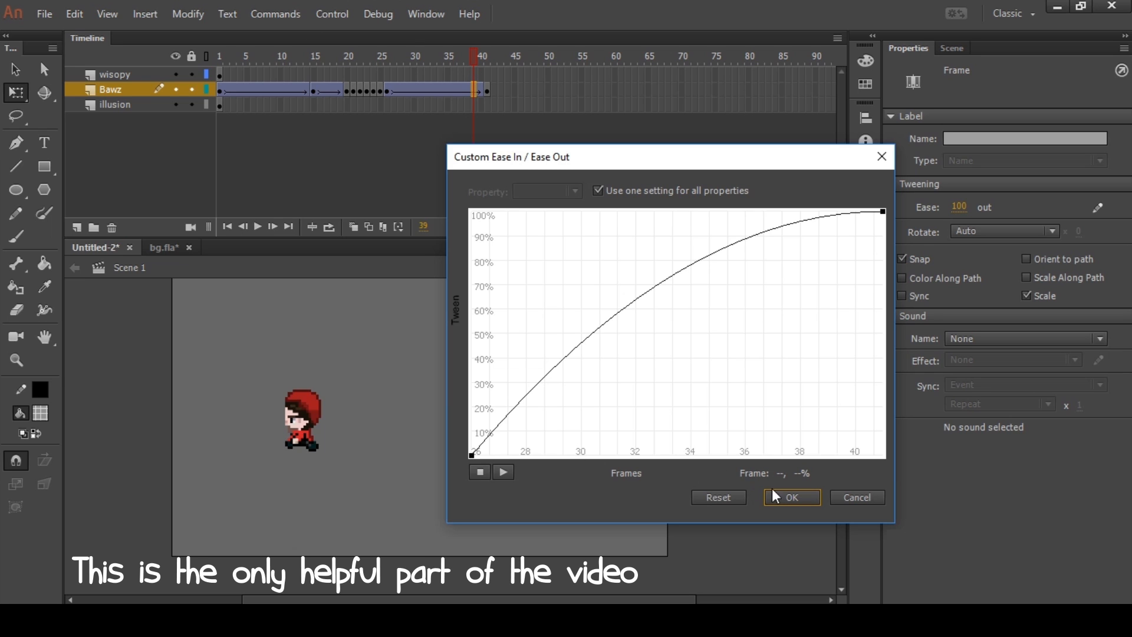
pyautogui.click(791, 497)
# - Scrub and play through the dash to examine how the character eases to a stop
pyautogui.moveTo(480, 55); pyautogui.dragTo(335, 73)
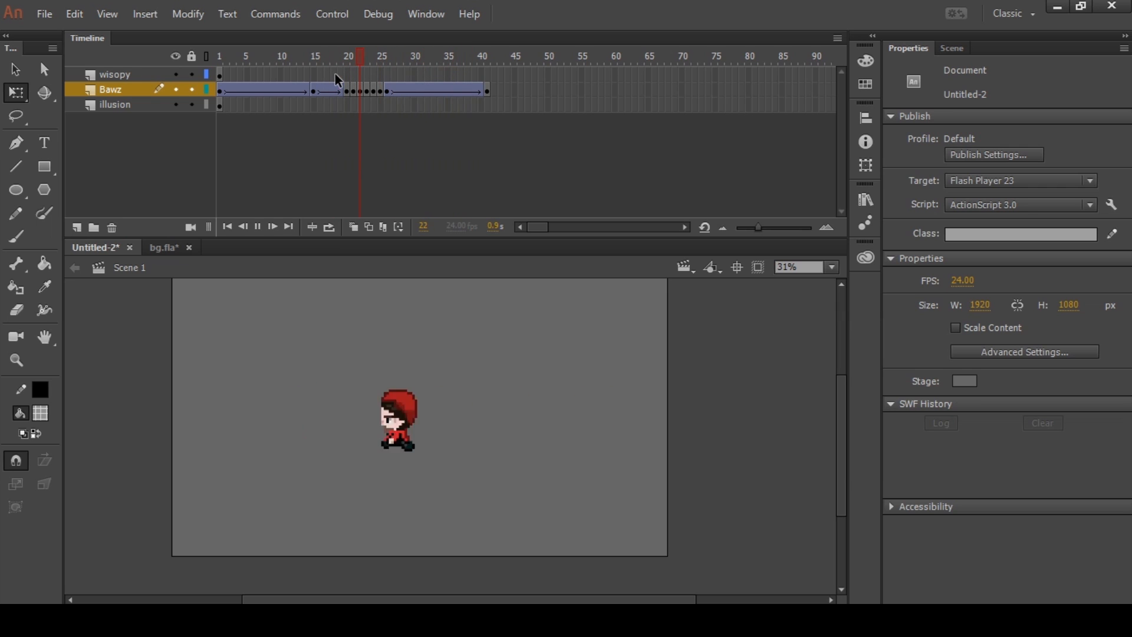
pyautogui.click(445, 58)
pyautogui.moveTo(434, 76); pyautogui.dragTo(401, 93)
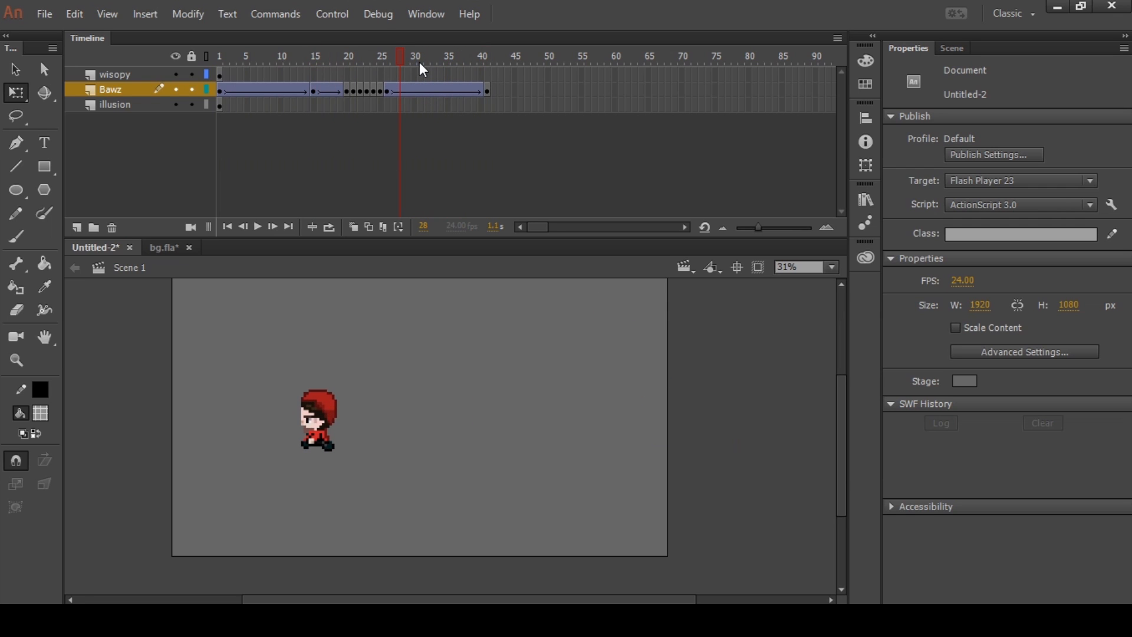
# - Try moving the frame 41 character straight up to about Y 135
pyautogui.moveTo(388, 93); pyautogui.dragTo(483, 93)
pyautogui.click(486, 88)
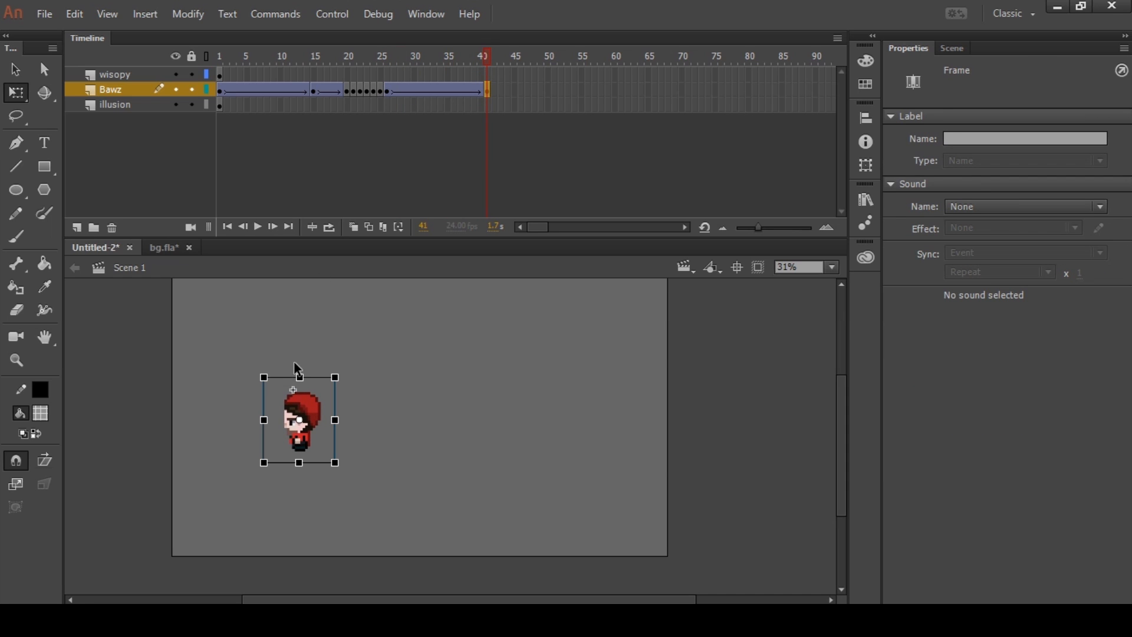
pyautogui.moveTo(307, 424); pyautogui.dragTo(306, 348)
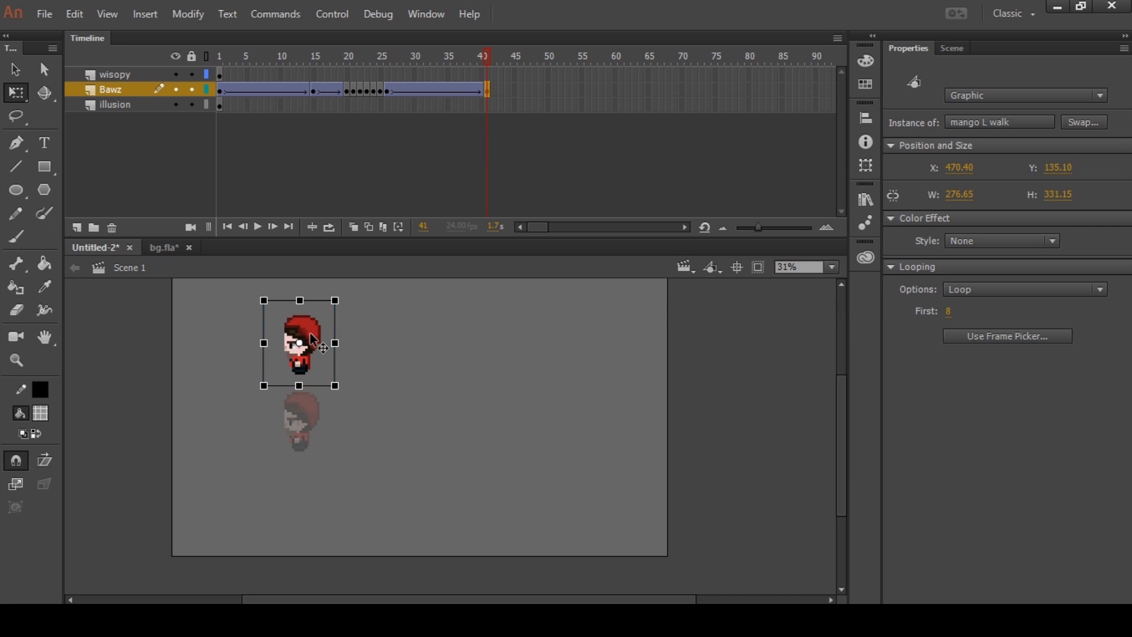
# - Replay the slow-down from frame 26 to examine its movement toward the end keyframe
pyautogui.click(414, 61)
pyautogui.moveTo(408, 73); pyautogui.dragTo(387, 145)
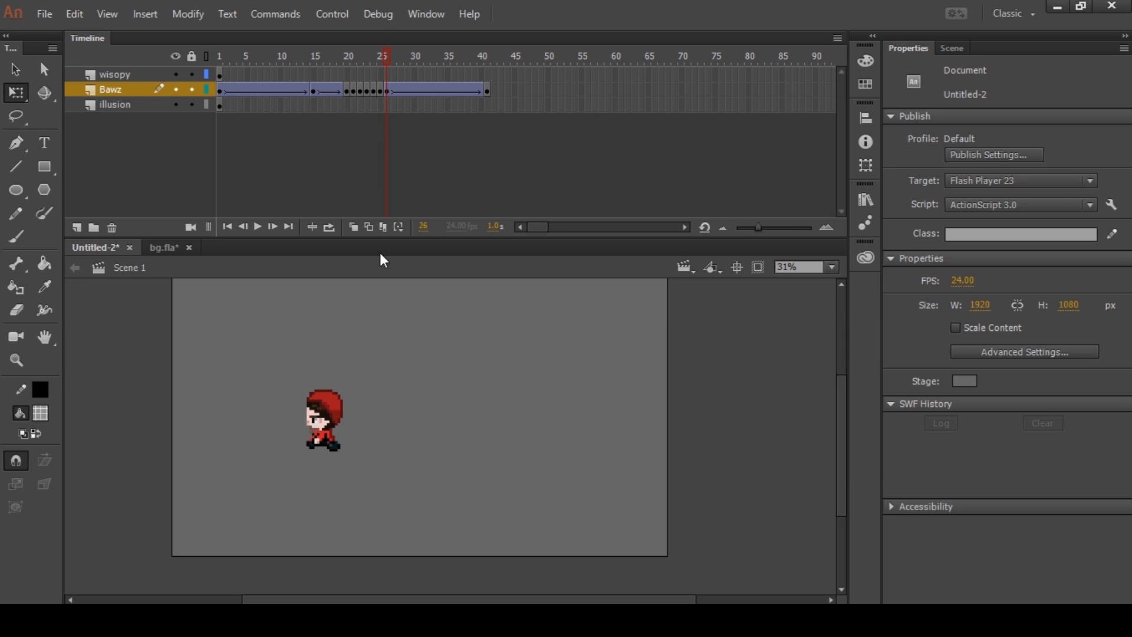
pyautogui.press('Return')
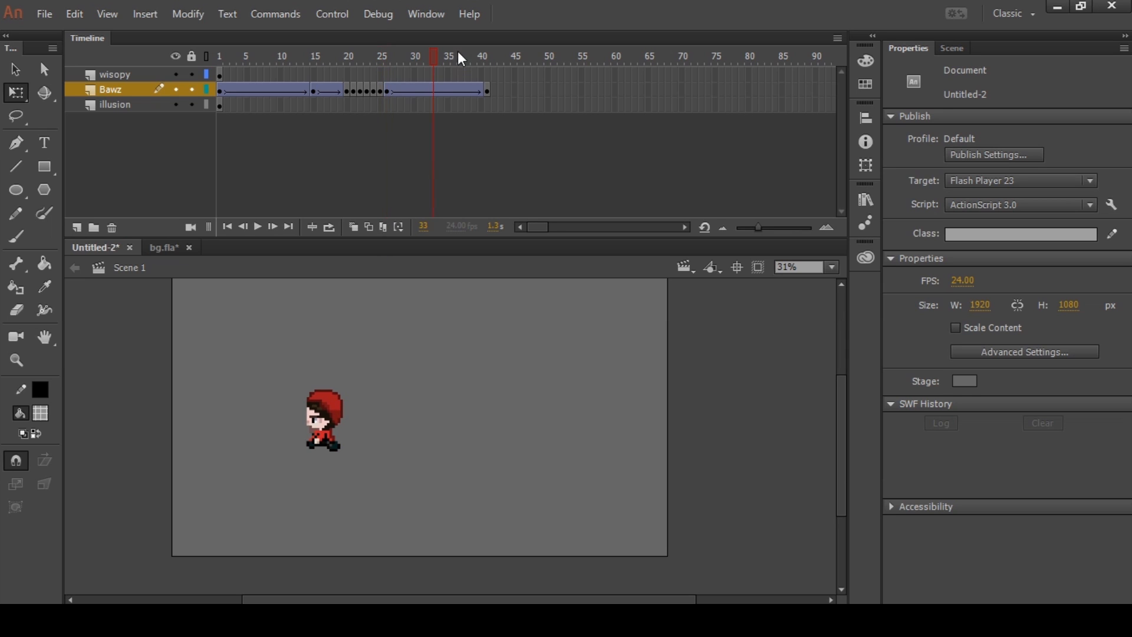
pyautogui.press(',')
pyautogui.hotkey('ctrl', 'shift', 'a')
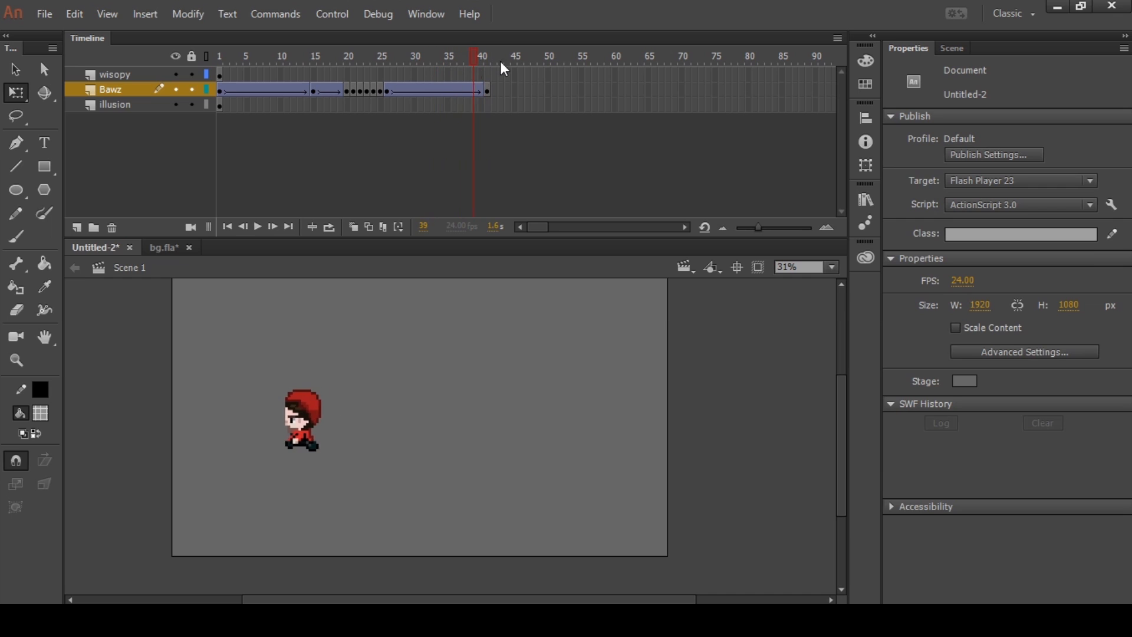
# - Convert the tweened frames 26 to 40 of the Bawz layer into individual keyframes and remove the tween
pyautogui.click(475, 91)
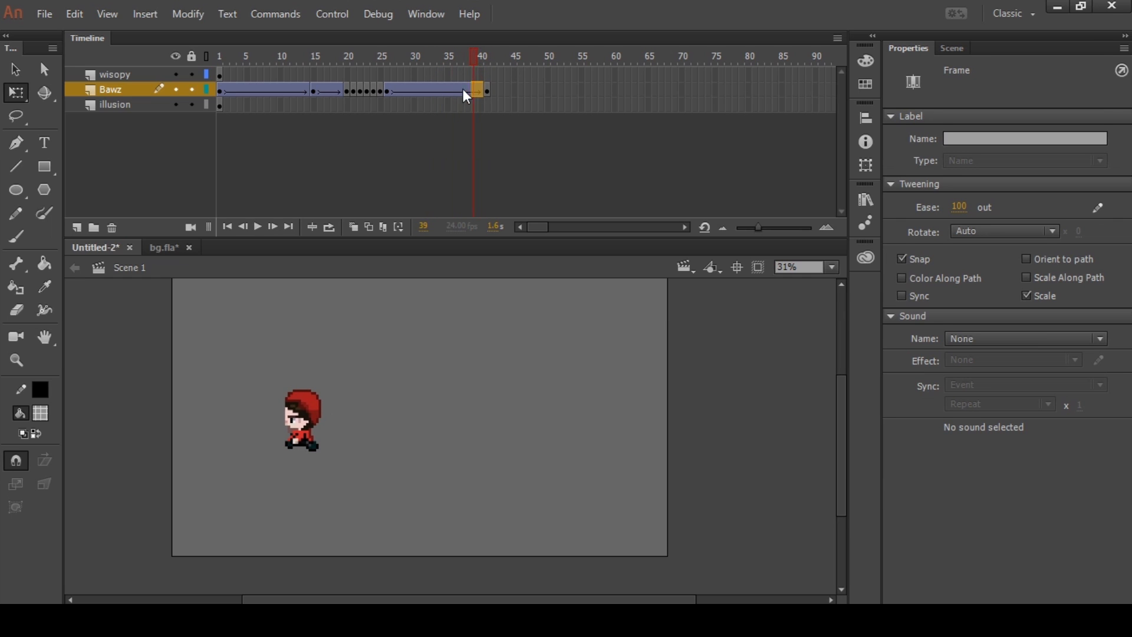
pyautogui.click(394, 96)
pyautogui.press('F6')
pyautogui.moveTo(387, 92); pyautogui.dragTo(479, 90)
pyautogui.rightClick(479, 90)
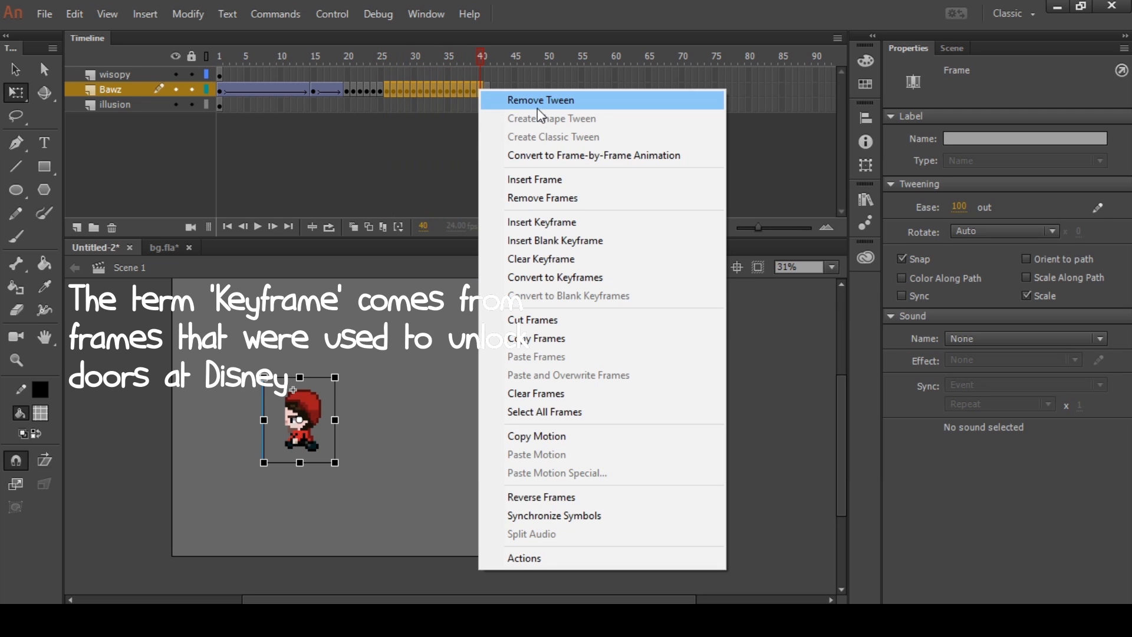
pyautogui.click(538, 109)
# - Clear the keyframes at frames 27 and 28 of the Bawz layer so the frame 26 pose holds
pyautogui.click(387, 93)
pyautogui.click(392, 92)
pyautogui.moveTo(399, 89); pyautogui.dragTo(395, 93)
pyautogui.click(394, 90)
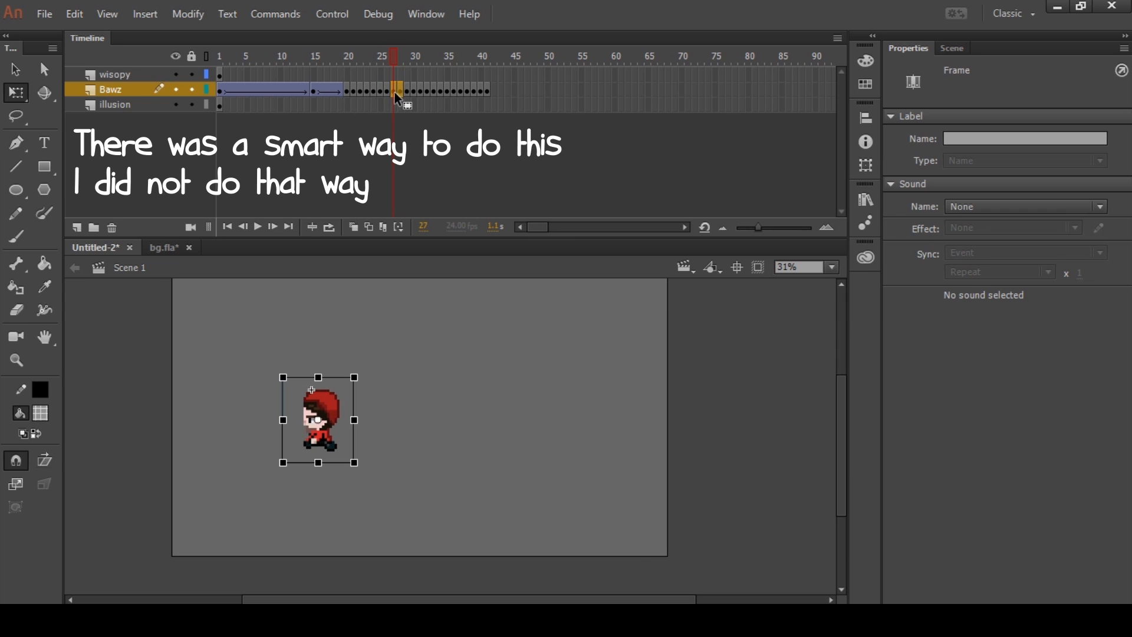
pyautogui.rightClick(395, 92)
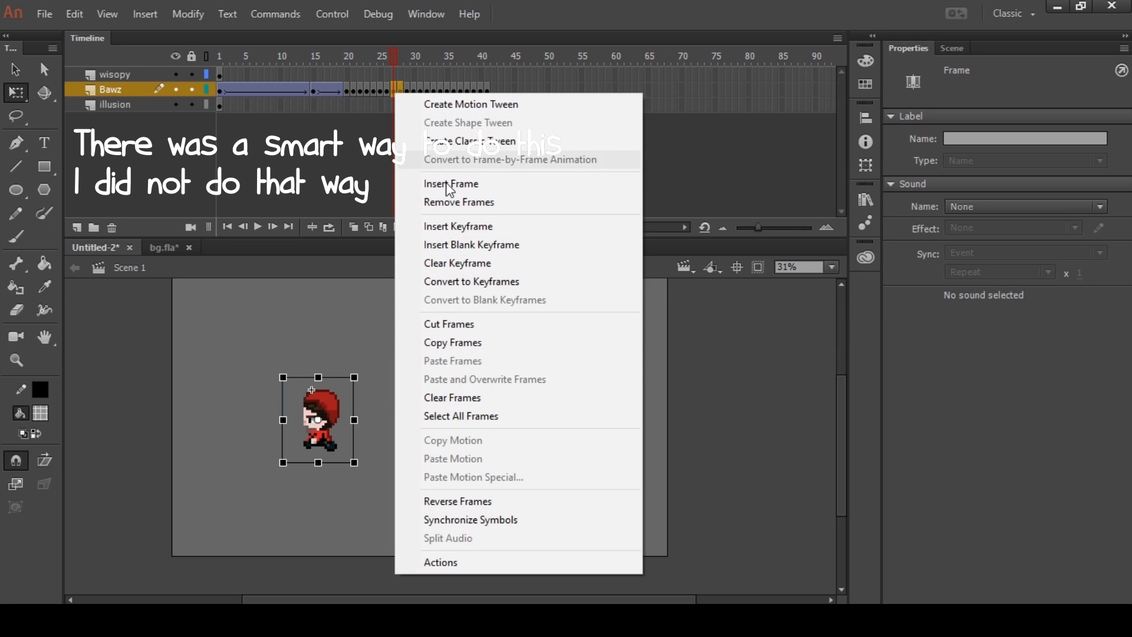
pyautogui.click(490, 263)
# - Clear the keyframes at frames 30 and 31 of the Bawz layer so the frame 29 pose holds
pyautogui.click(408, 93)
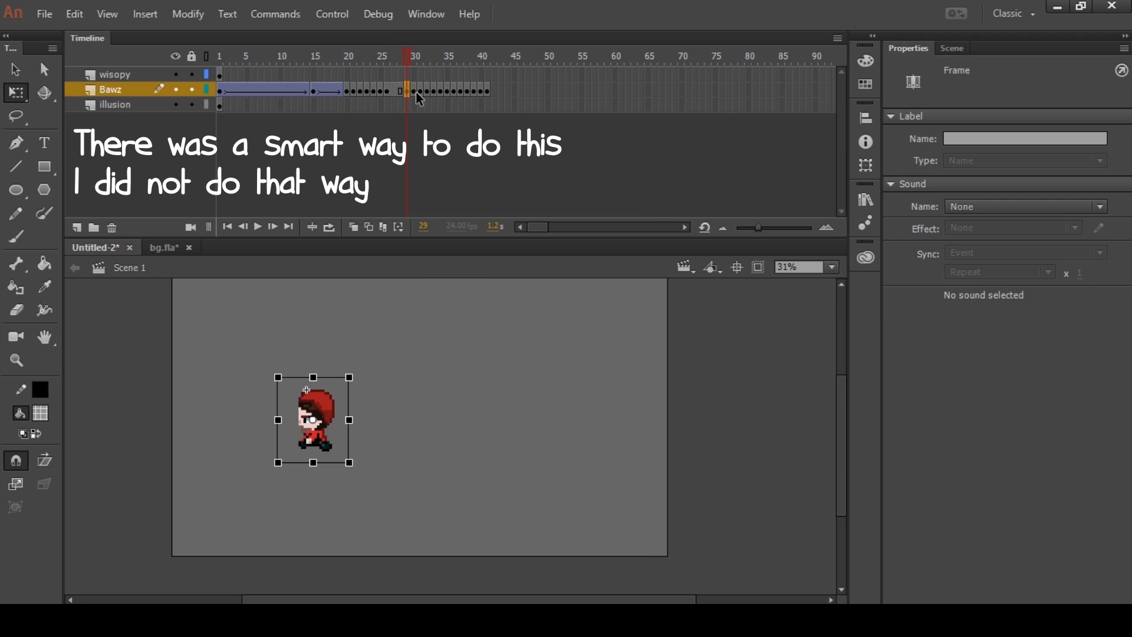
pyautogui.click(422, 93)
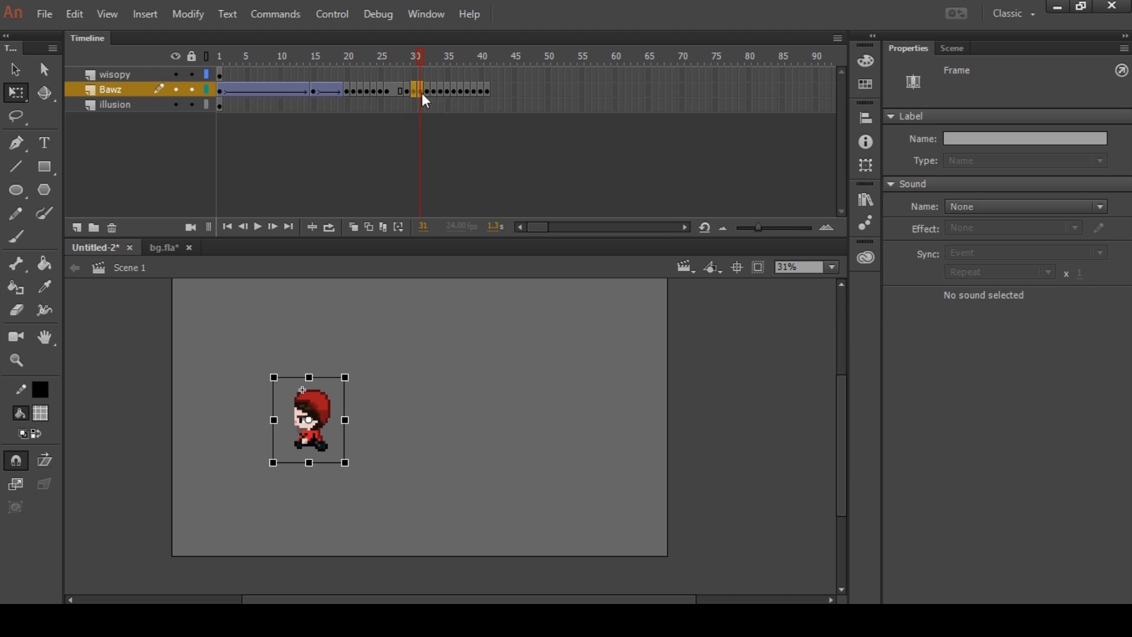
pyautogui.rightClick(422, 93)
pyautogui.click(501, 263)
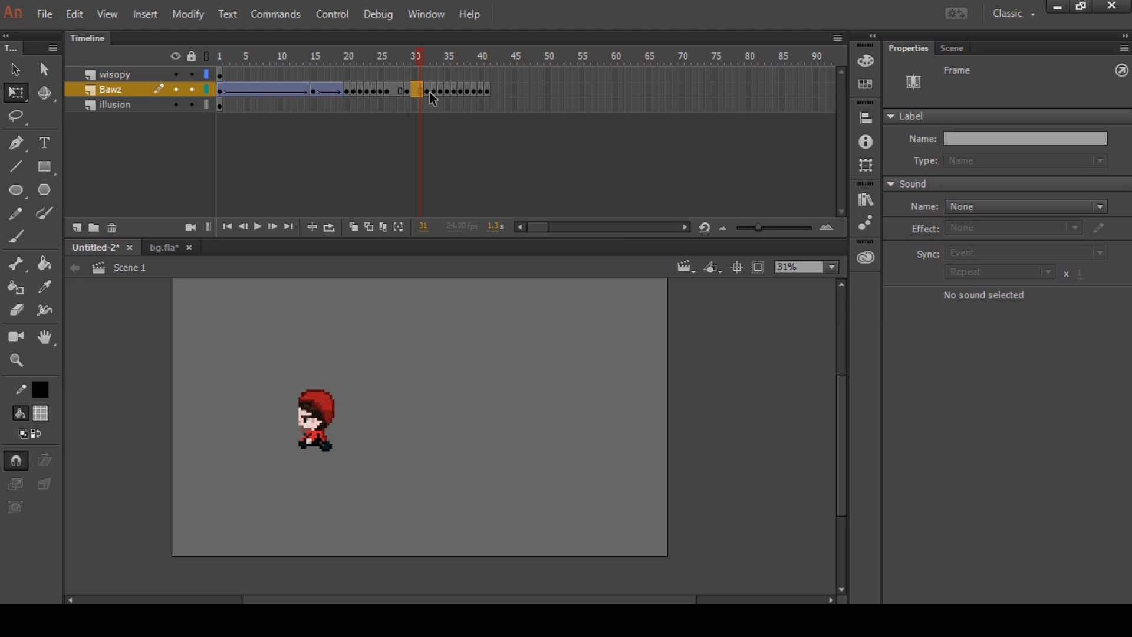
# - Clear the keyframes at frames 33–34, 36–37 and 39–40 of the Bawz layer so each preceding pose holds
pyautogui.click(431, 90)
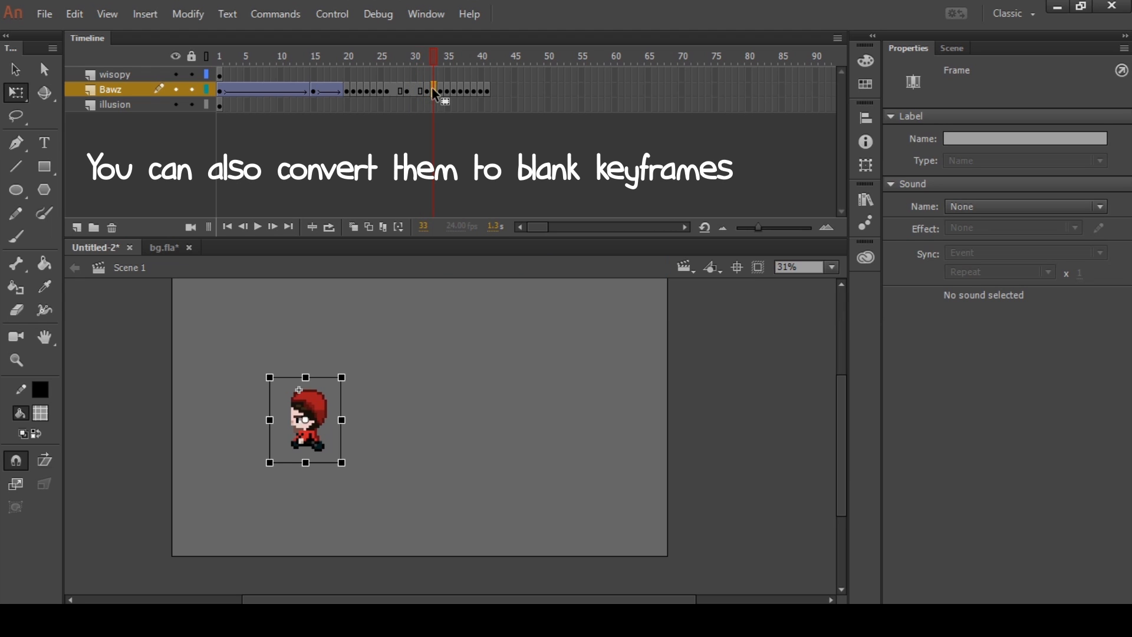
pyautogui.moveTo(439, 90); pyautogui.dragTo(434, 91)
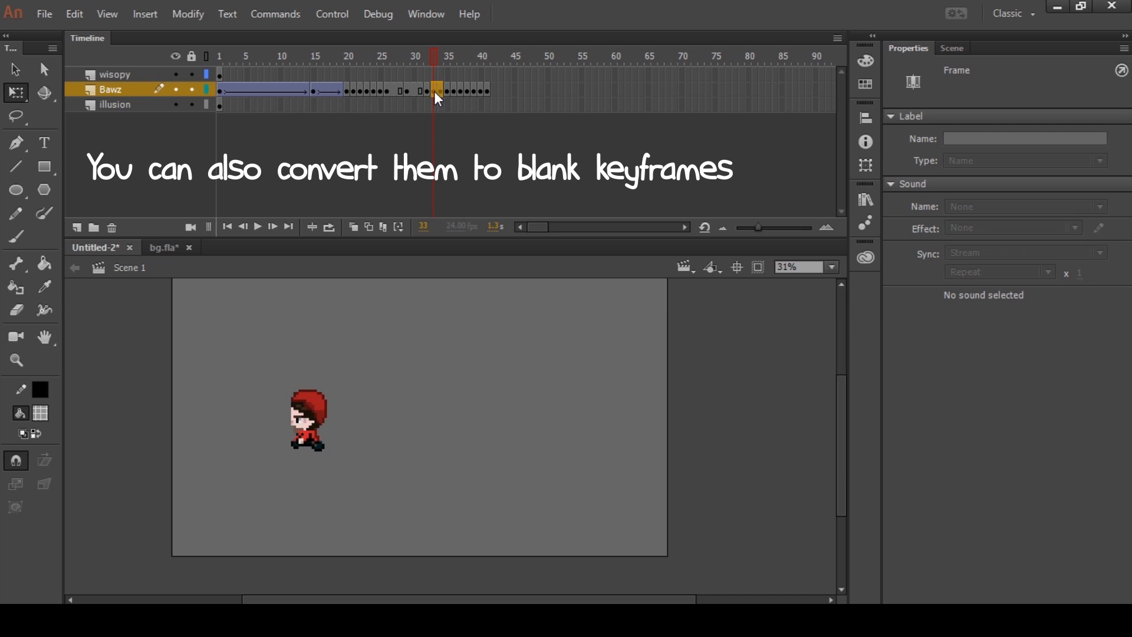
pyautogui.rightClick(435, 91)
pyautogui.click(507, 260)
pyautogui.moveTo(455, 93); pyautogui.dragTo(464, 92)
pyautogui.rightClick(463, 92)
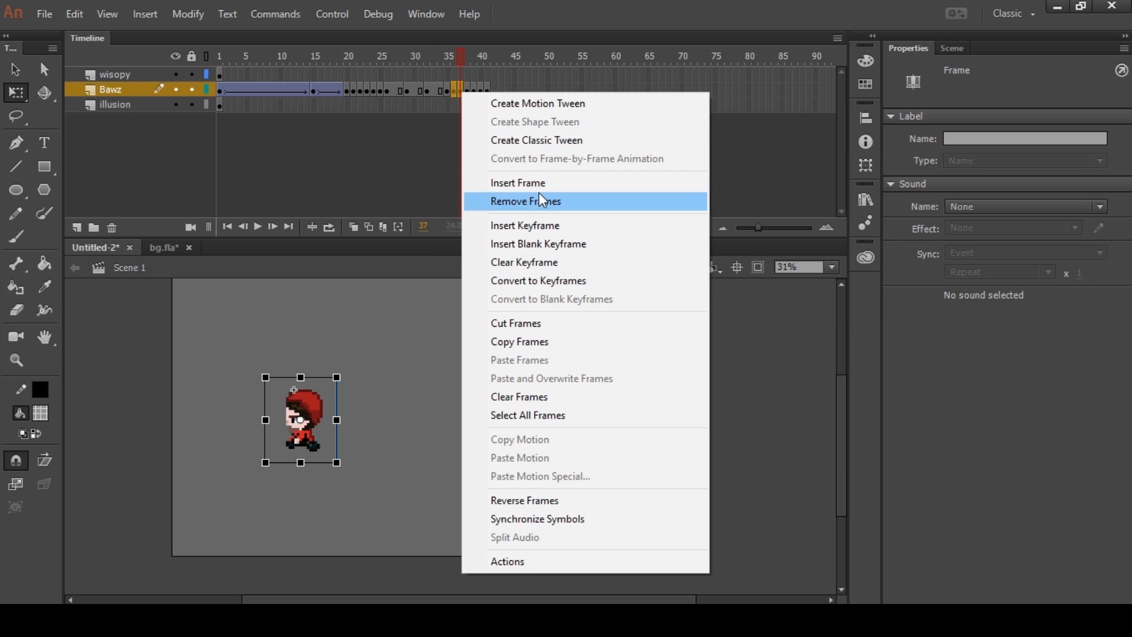
pyautogui.click(543, 263)
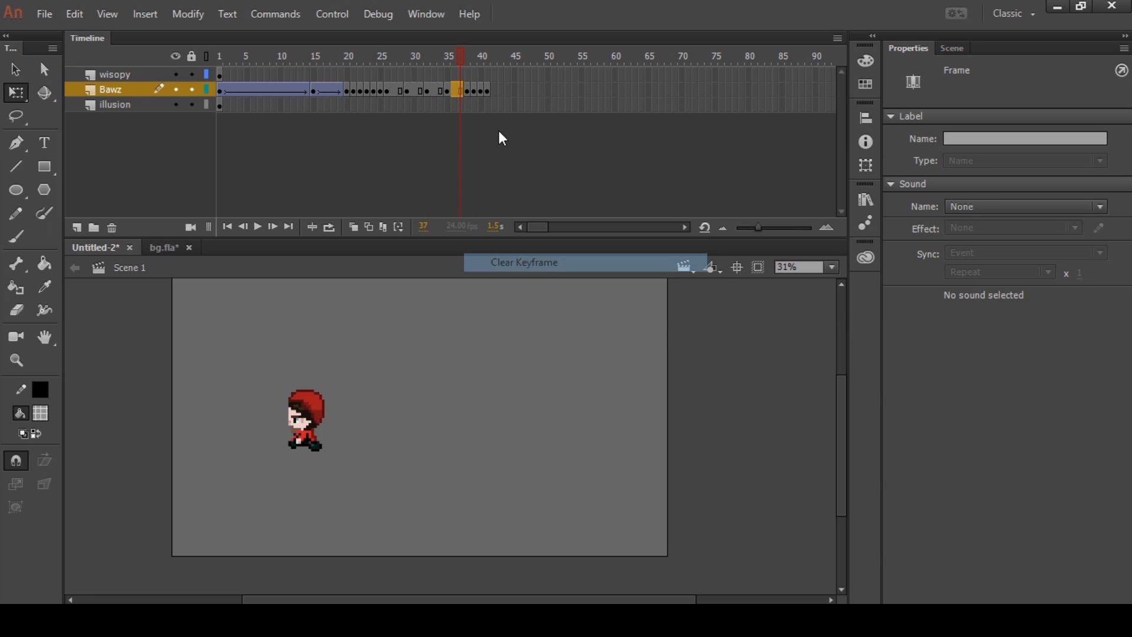
pyautogui.click(478, 92)
pyautogui.rightClick(477, 92)
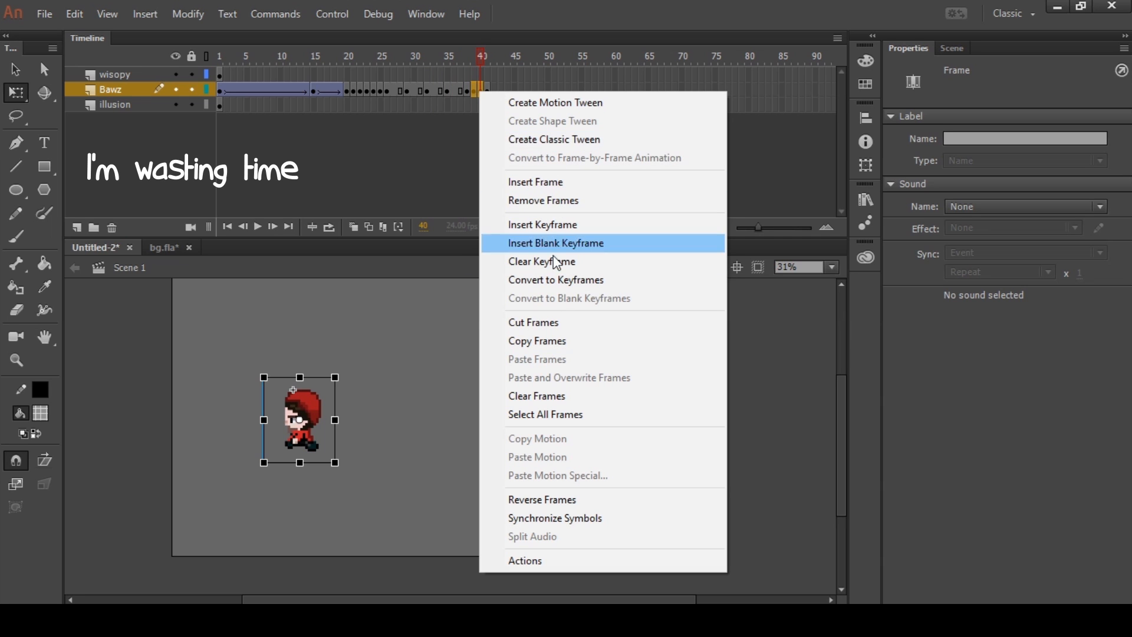
pyautogui.click(550, 263)
# - Replay the slow-down from around frame 25 to examine how the held poses read
pyautogui.click(374, 56)
pyautogui.press('Return')
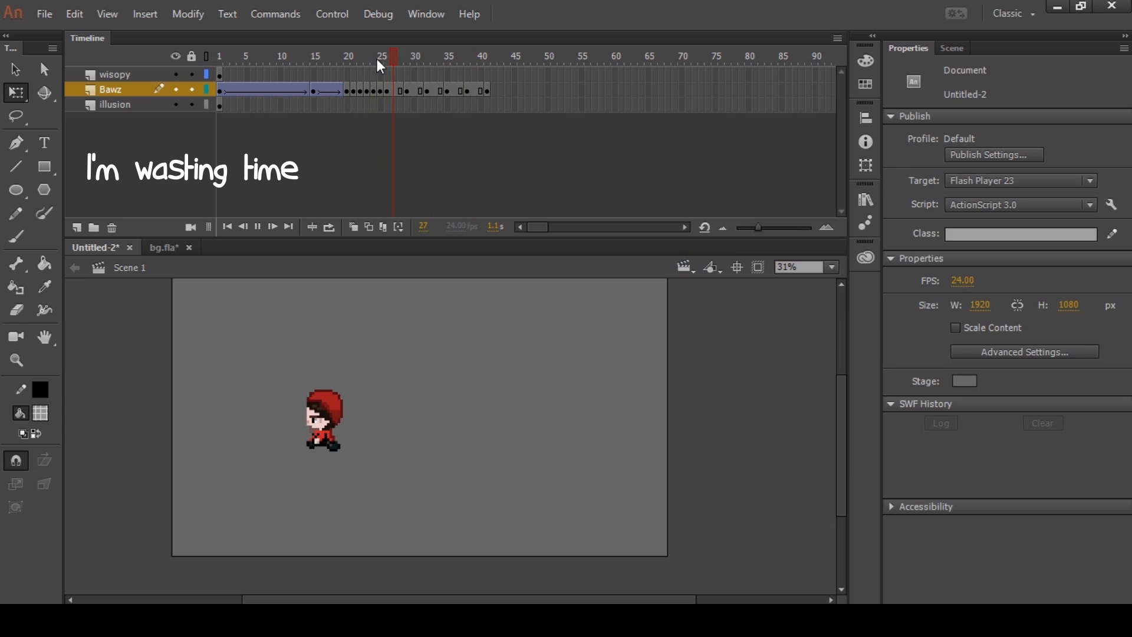
pyautogui.moveTo(388, 55)
pyautogui.mouseDown()
pyautogui.moveTo(493, 52)
pyautogui.moveTo(385, 69)
pyautogui.mouseUp()
pyautogui.press('Return')
pyautogui.click(386, 57)
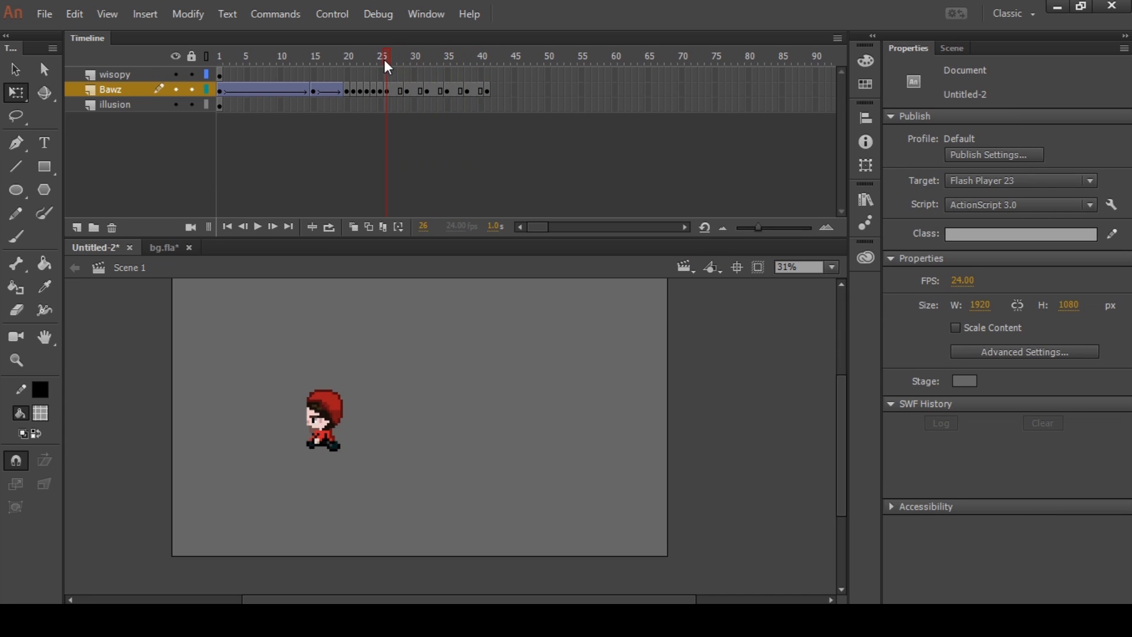
# - Blank out frames 27, 28 and 30 of the Bawz layer with blank keyframes so the sprite flickers
pyautogui.click(389, 91)
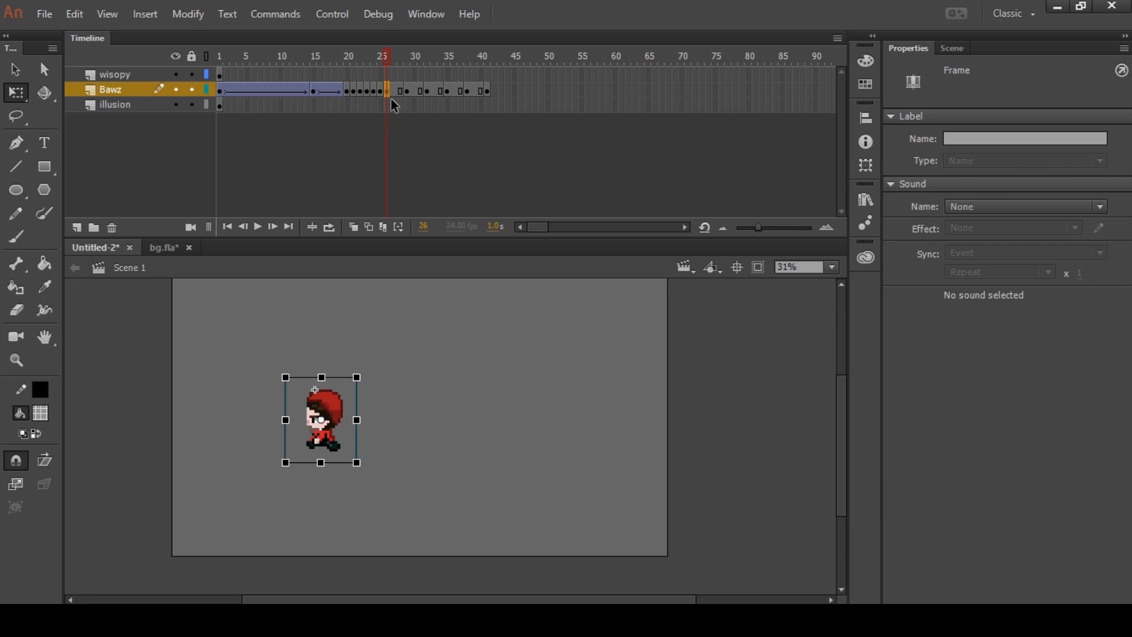
pyautogui.click(393, 92)
pyautogui.click(395, 91)
pyautogui.press('.')
pyautogui.moveTo(397, 58)
pyautogui.mouseDown()
pyautogui.moveTo(380, 68)
pyautogui.moveTo(405, 84)
pyautogui.moveTo(389, 91)
pyautogui.moveTo(407, 69)
pyautogui.mouseUp()
pyautogui.click(386, 91)
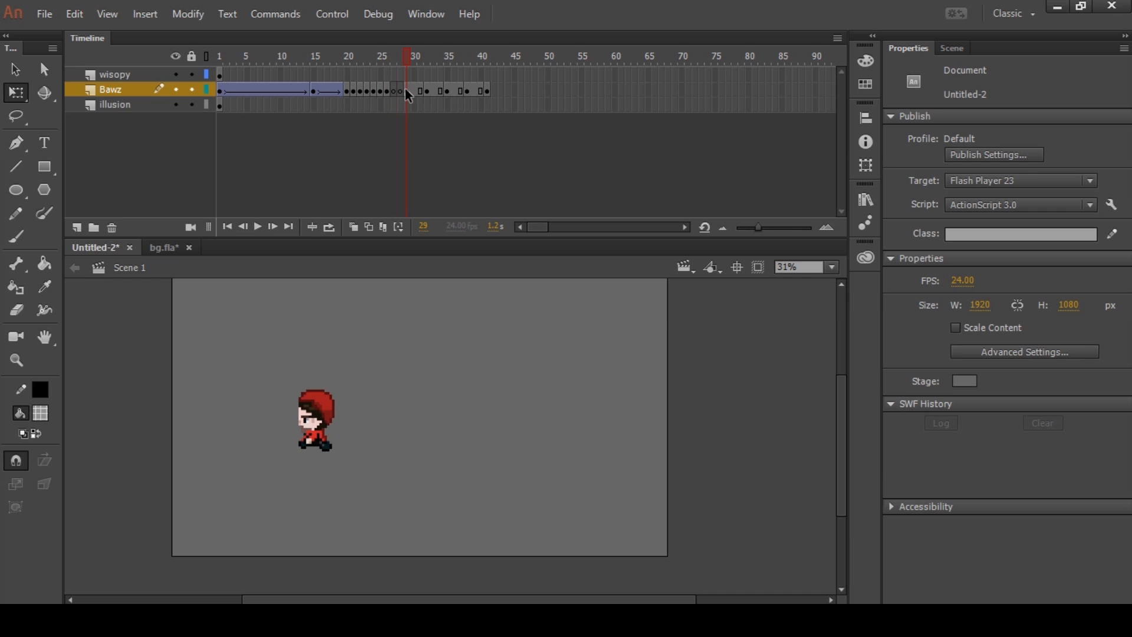
pyautogui.press('Delete')
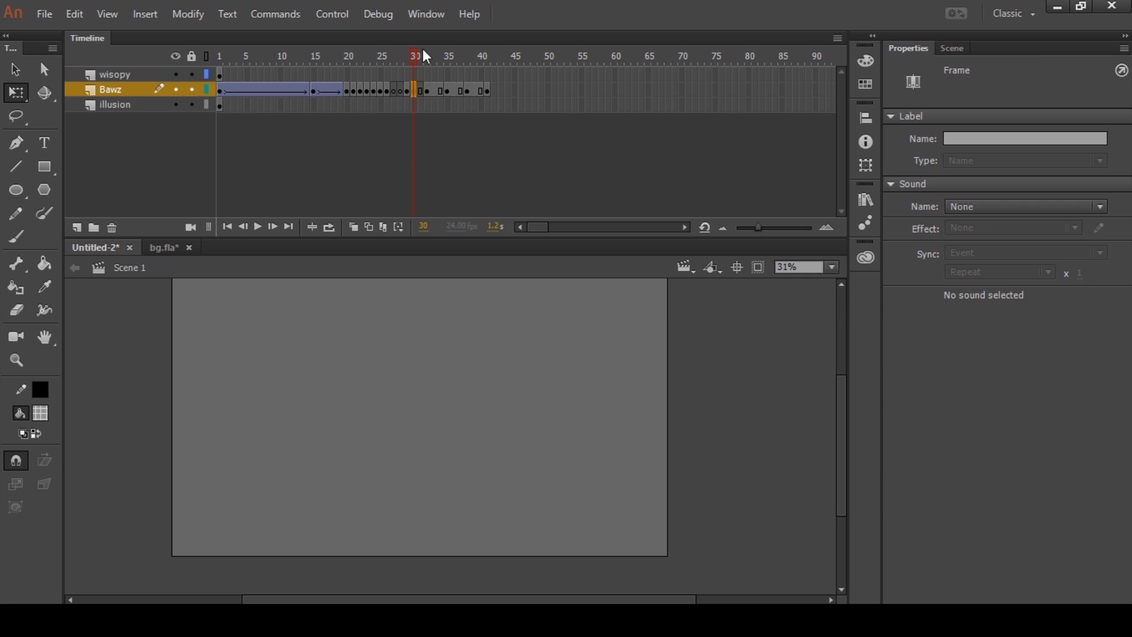
pyautogui.moveTo(414, 65); pyautogui.dragTo(410, 62)
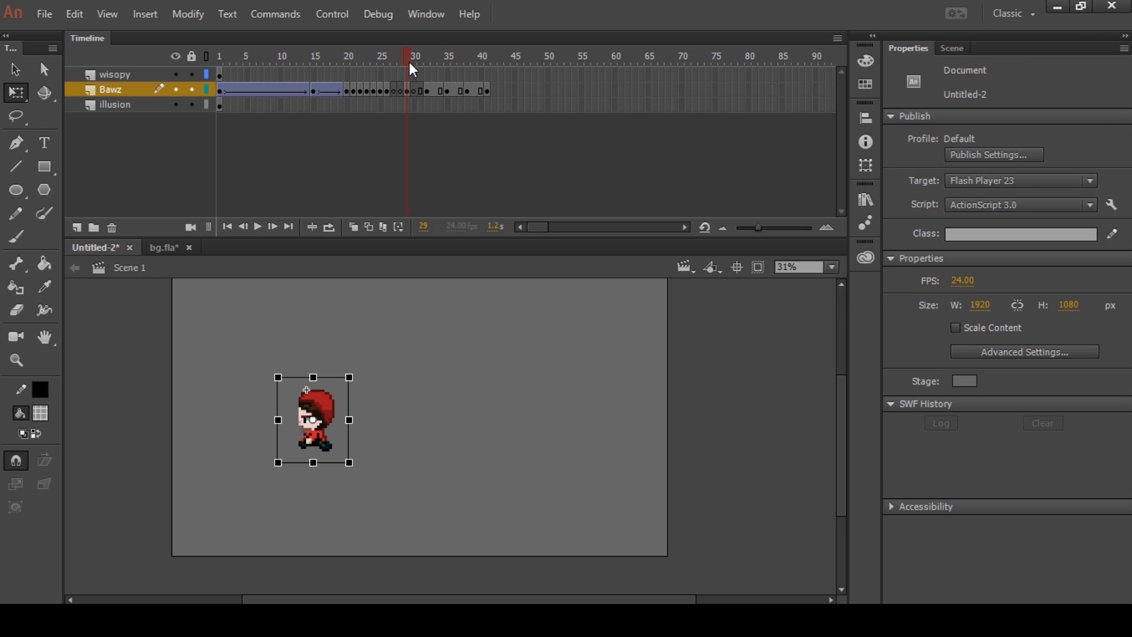
# - Add blank keyframes at frames 34, 37 and 40 of the Bawz layer to continue the flicker
pyautogui.click(435, 91)
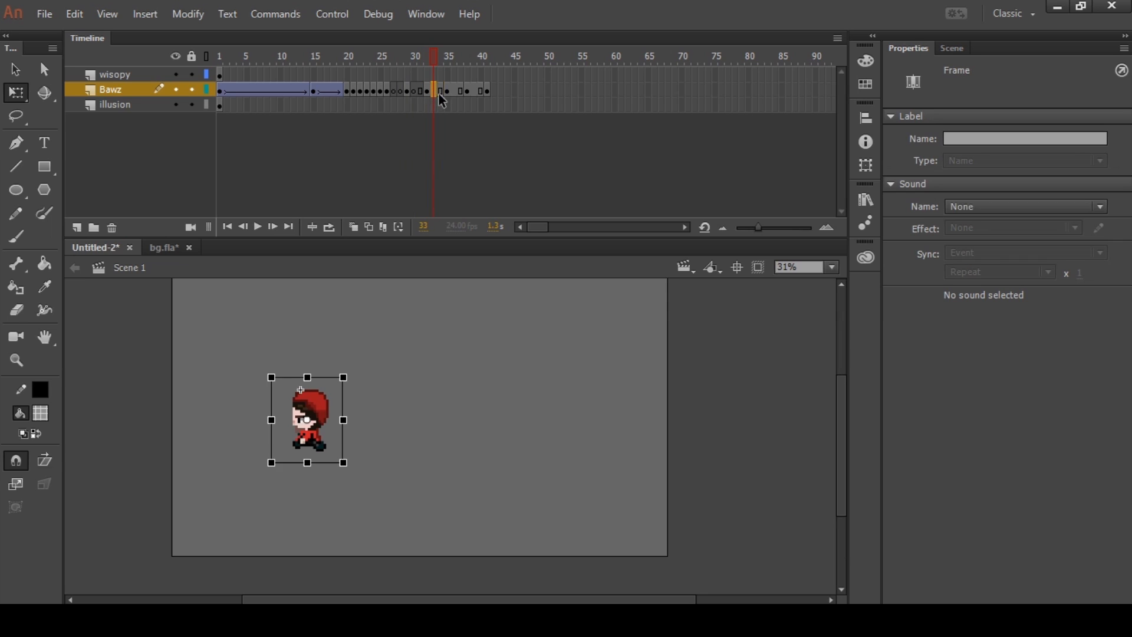
pyautogui.press('Delete')
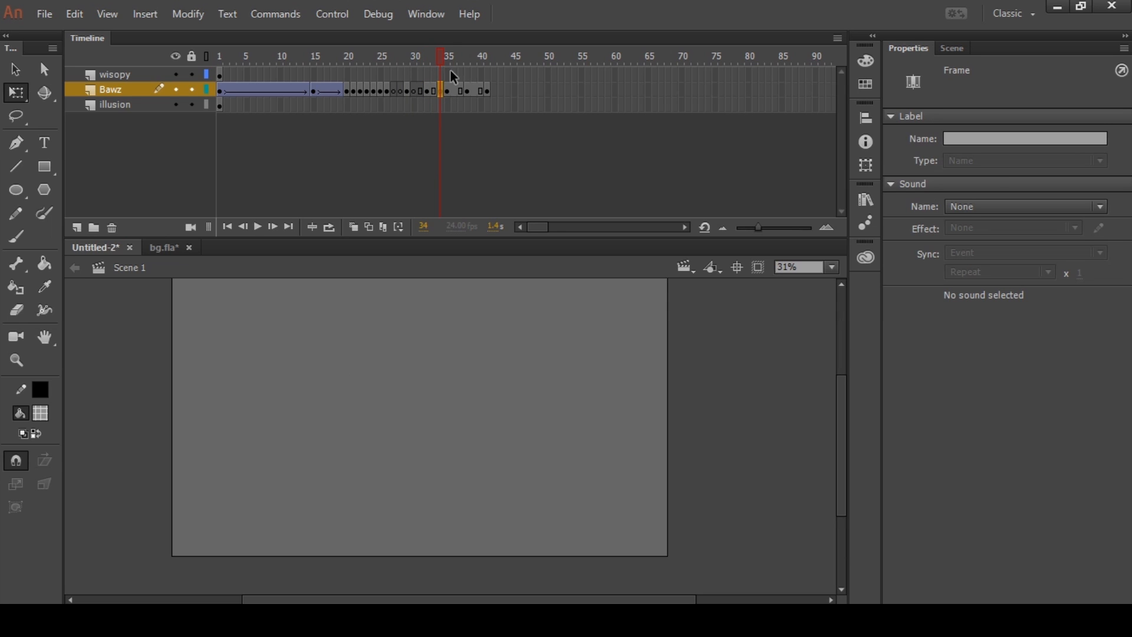
pyautogui.click(439, 55)
pyautogui.moveTo(442, 57); pyautogui.dragTo(448, 56)
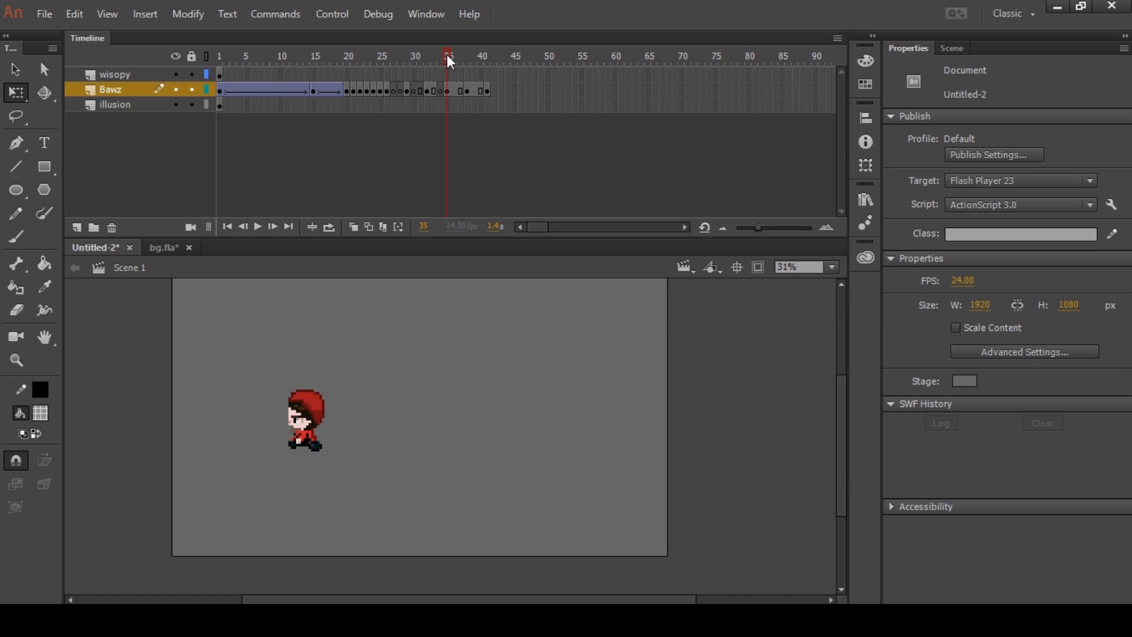
pyautogui.click(459, 92)
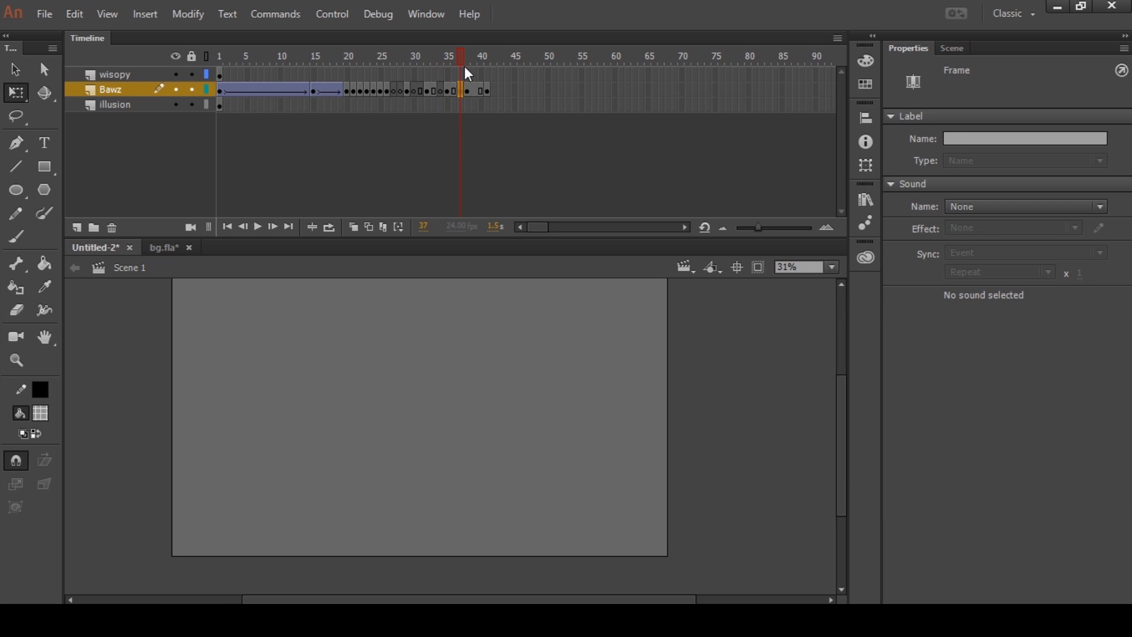
pyautogui.moveTo(462, 53); pyautogui.dragTo(468, 53)
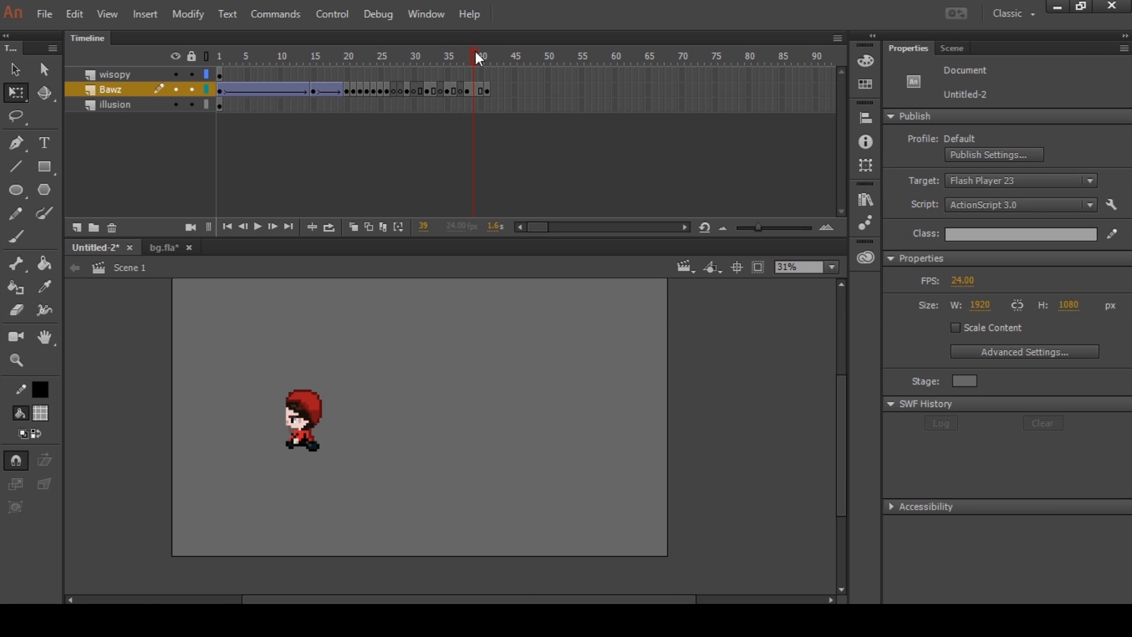
pyautogui.click(482, 91)
# - Extend the final pose of the Bawz layer through frame 58 and play the dash
pyautogui.moveTo(486, 54); pyautogui.dragTo(331, 57)
pyautogui.press('F5')
pyautogui.press('F5')
pyautogui.press('F5')
pyautogui.press('F5')
pyautogui.press('F5')
pyautogui.press('F5')
pyautogui.press('F5')
pyautogui.press('F5')
pyautogui.press('F5')
pyautogui.press('F5')
pyautogui.press('F5')
pyautogui.press('F5')
pyautogui.press('F5')
pyautogui.press('F5')
pyautogui.press('F5')
pyautogui.press('F5')
pyautogui.press('Return')
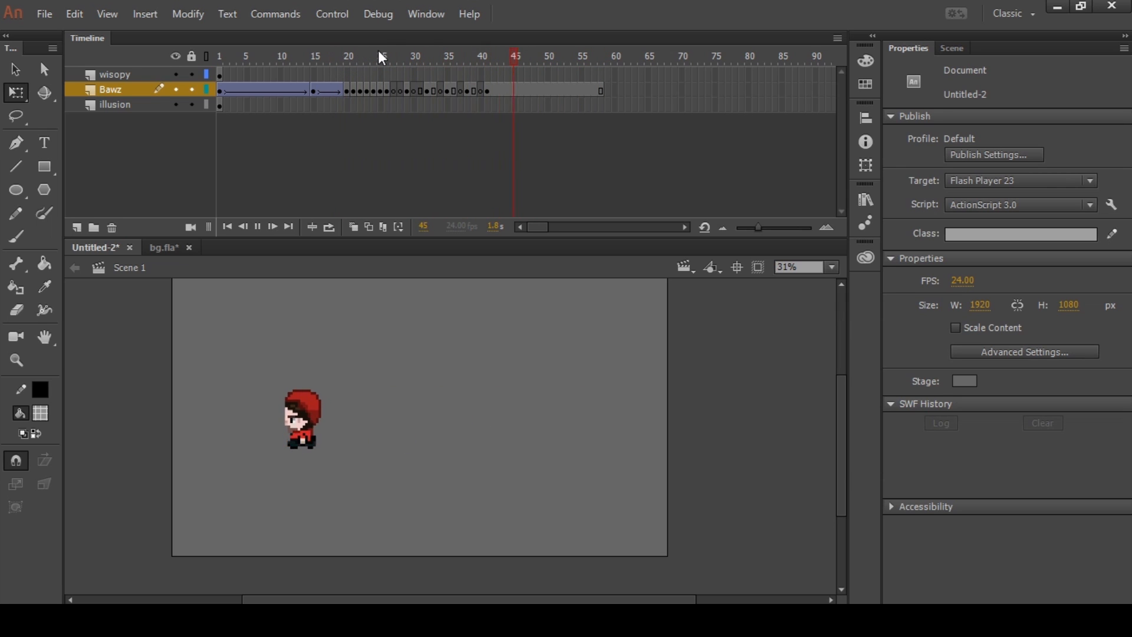
# - Set the looping option of the sprite on frame 41 of the Bawz layer to Single Frame
pyautogui.click(454, 52)
pyautogui.moveTo(475, 51); pyautogui.dragTo(487, 55)
pyautogui.click(487, 91)
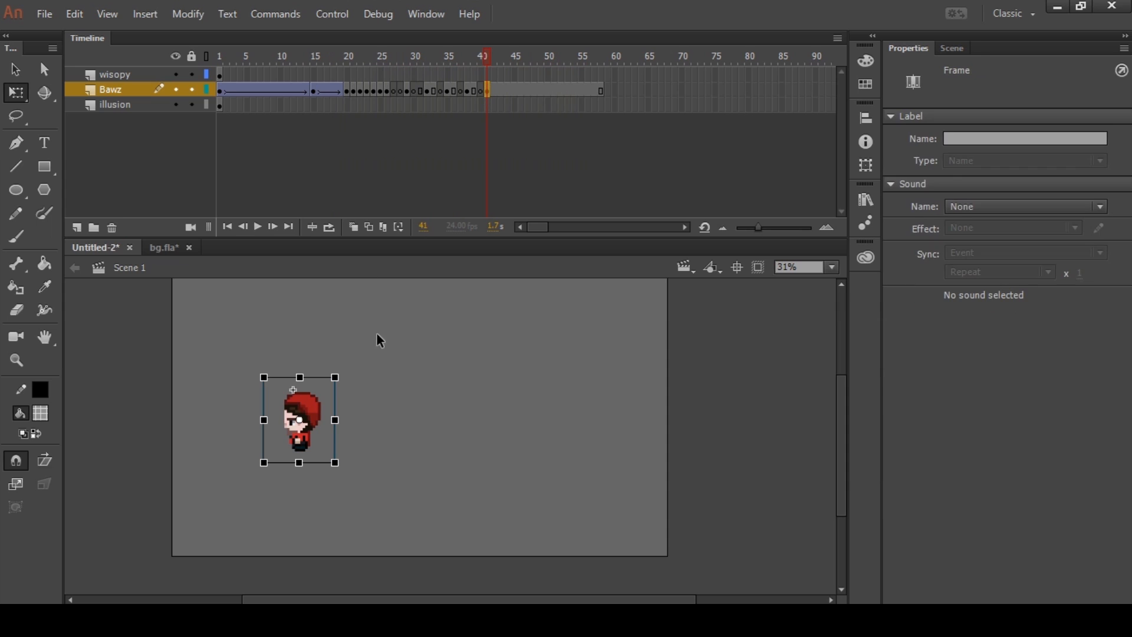
pyautogui.click(315, 420)
pyautogui.click(986, 291)
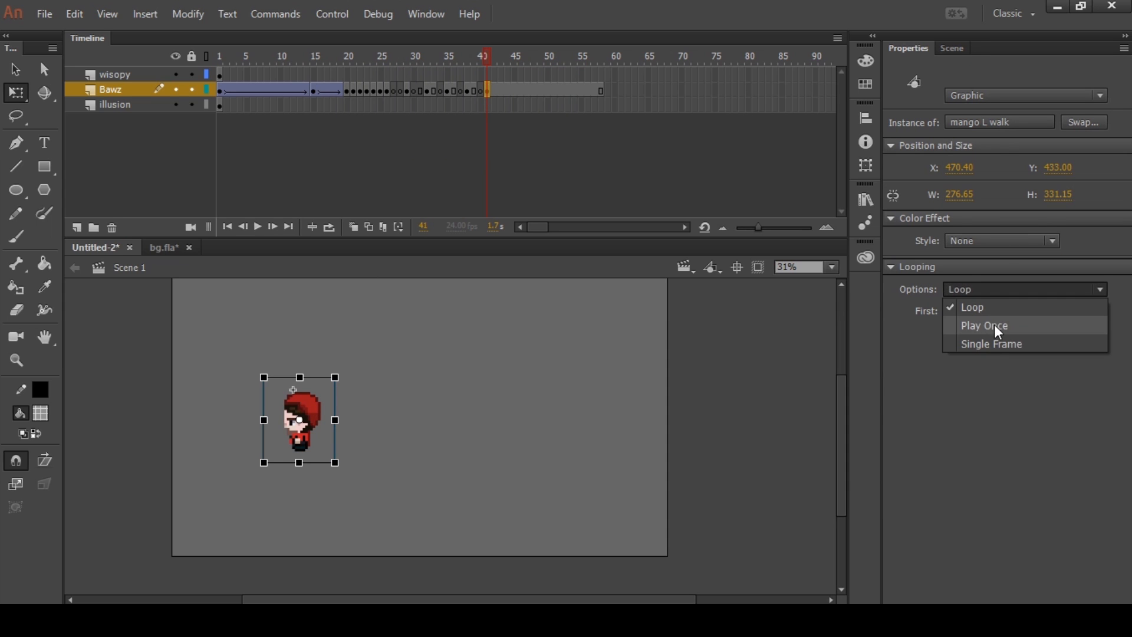
pyautogui.click(988, 343)
# - Replay the walk-in and dash to examine the flickering stop and the final still pose
pyautogui.moveTo(413, 55); pyautogui.dragTo(281, 55)
pyautogui.press('Return')
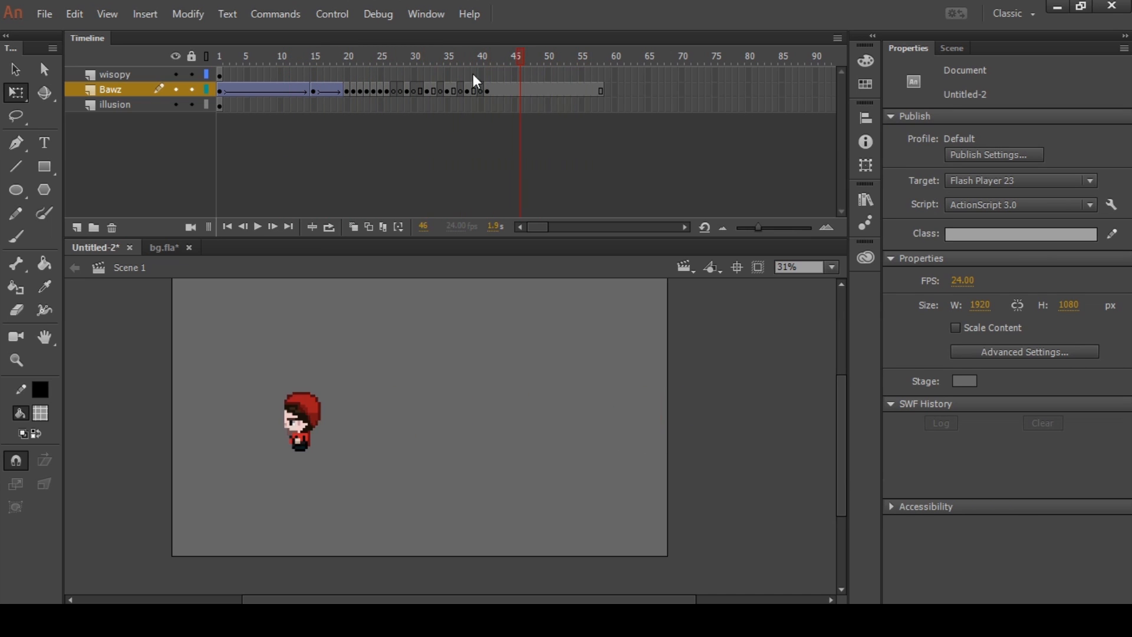
pyautogui.click(438, 83)
pyautogui.moveTo(442, 89); pyautogui.dragTo(528, 80)
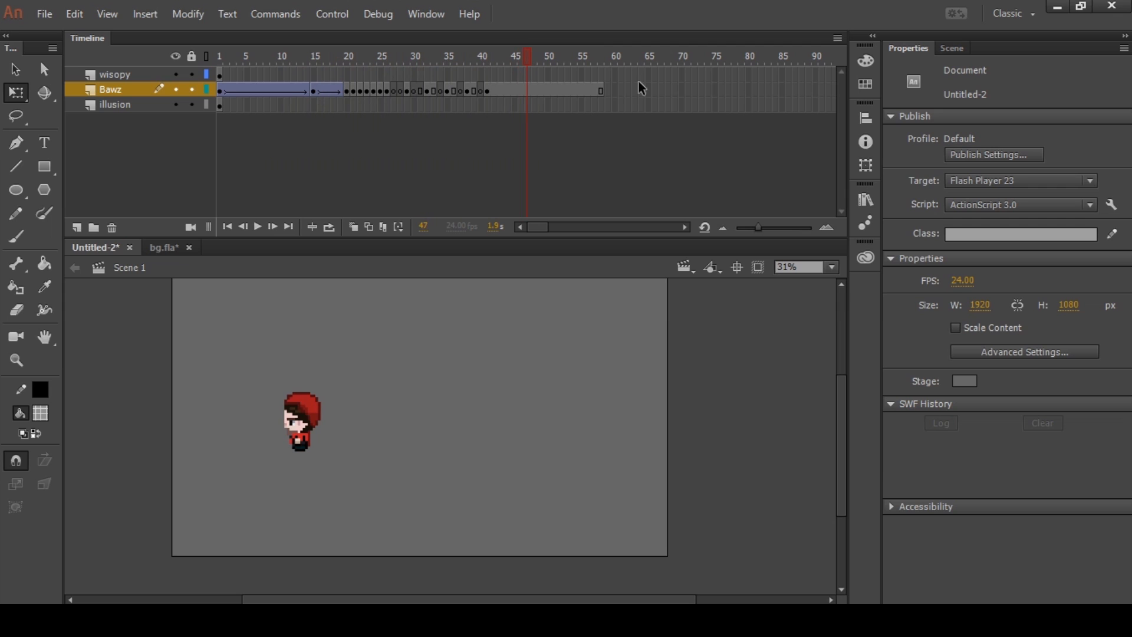
# - Extend the wisopy layer with a keyframe at frame 58 and raise the frame 1 trail lines to the sprite's height
pyautogui.click(600, 74)
pyautogui.press('F5')
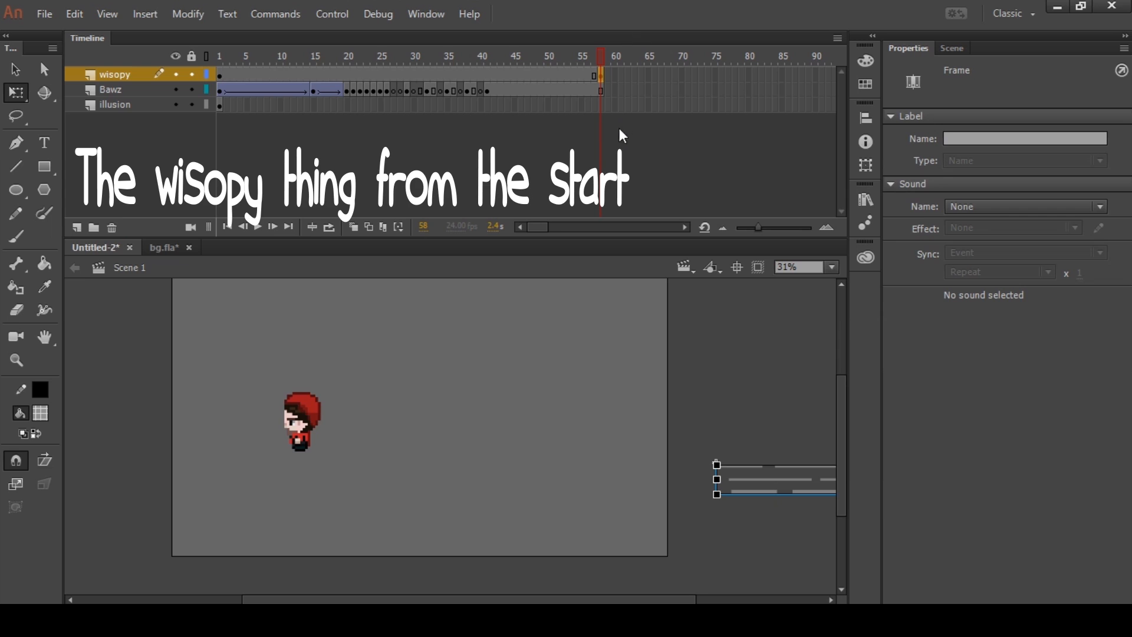
pyautogui.click(222, 74)
pyautogui.moveTo(780, 479); pyautogui.dragTo(778, 423)
# - Add a keyframe at frame 21 of the wisopy layer and move the trail lines left to the dashing sprite
pyautogui.moveTo(332, 55); pyautogui.dragTo(355, 66)
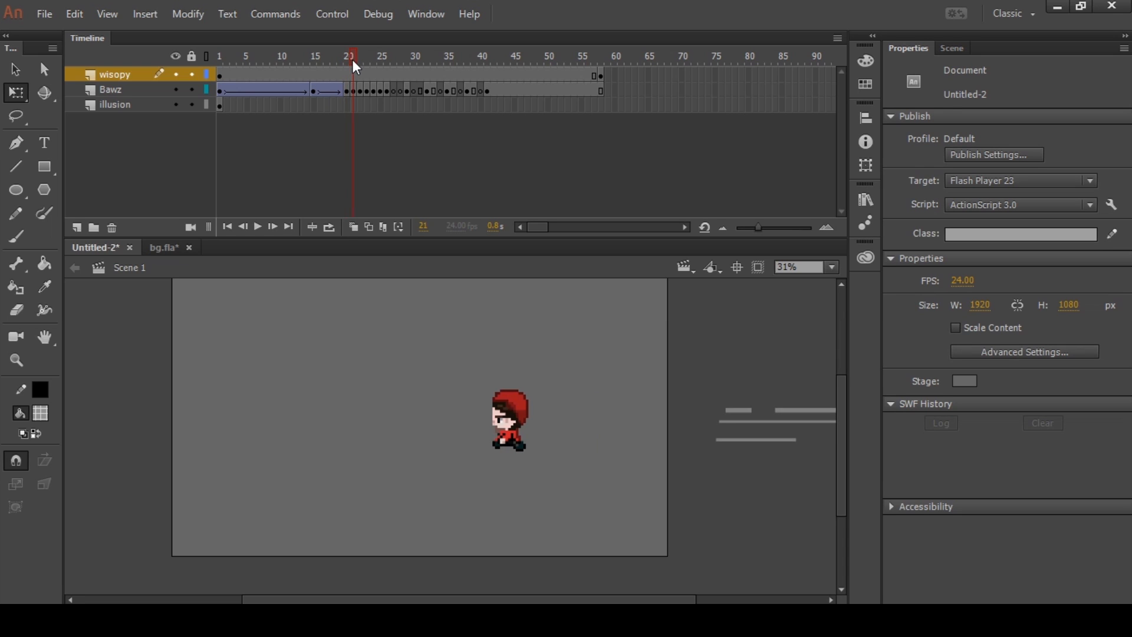
pyautogui.click(352, 75)
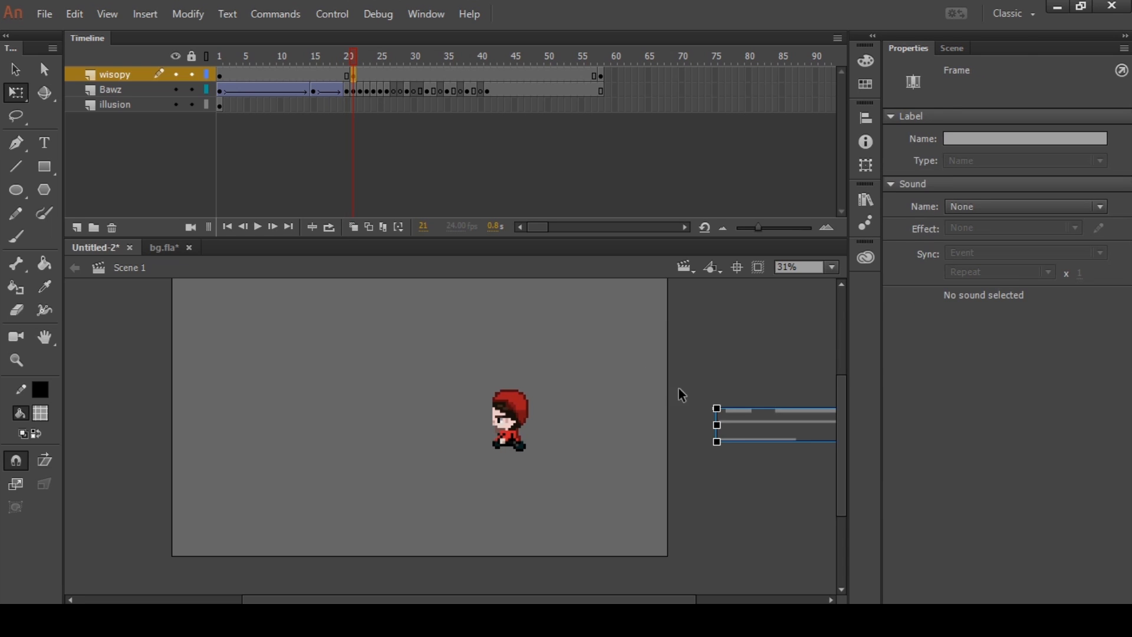
pyautogui.moveTo(749, 423); pyautogui.dragTo(515, 424)
# - Delete the trail lines from frame 1 of the wisopy layer so the trail starts at frame 21
pyautogui.rightClick(337, 72)
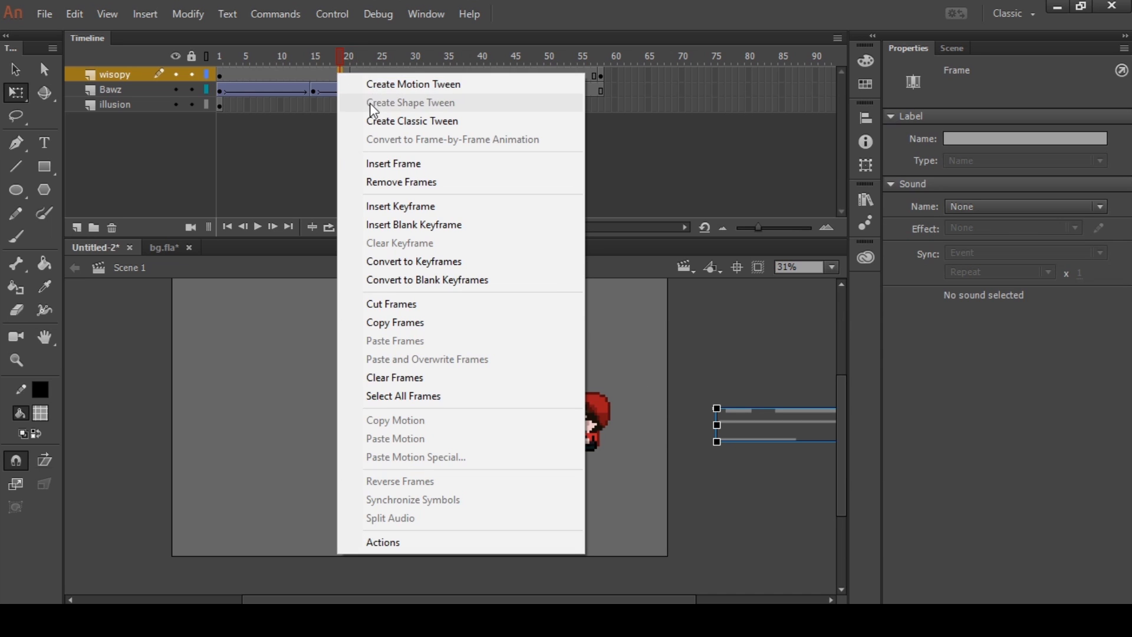
pyautogui.click(217, 73)
pyautogui.click(220, 73)
pyautogui.press('Delete')
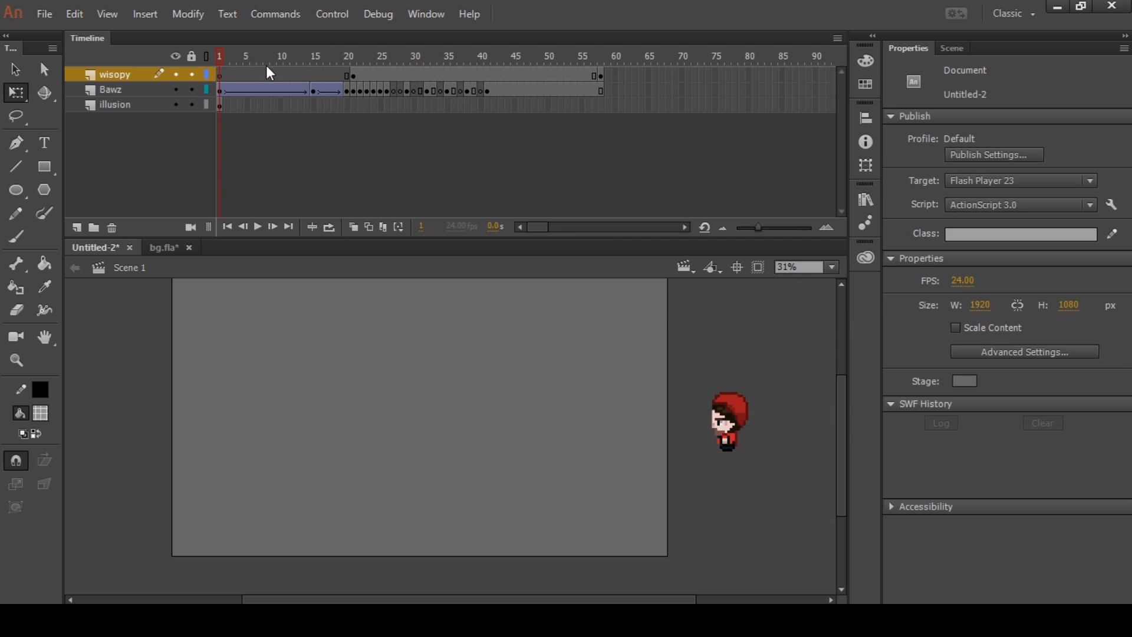
# - End the trail on the wisopy layer with a keyframe at frame 28 and a blank keyframe at frame 29
pyautogui.moveTo(336, 54); pyautogui.dragTo(483, 60)
pyautogui.click(487, 76)
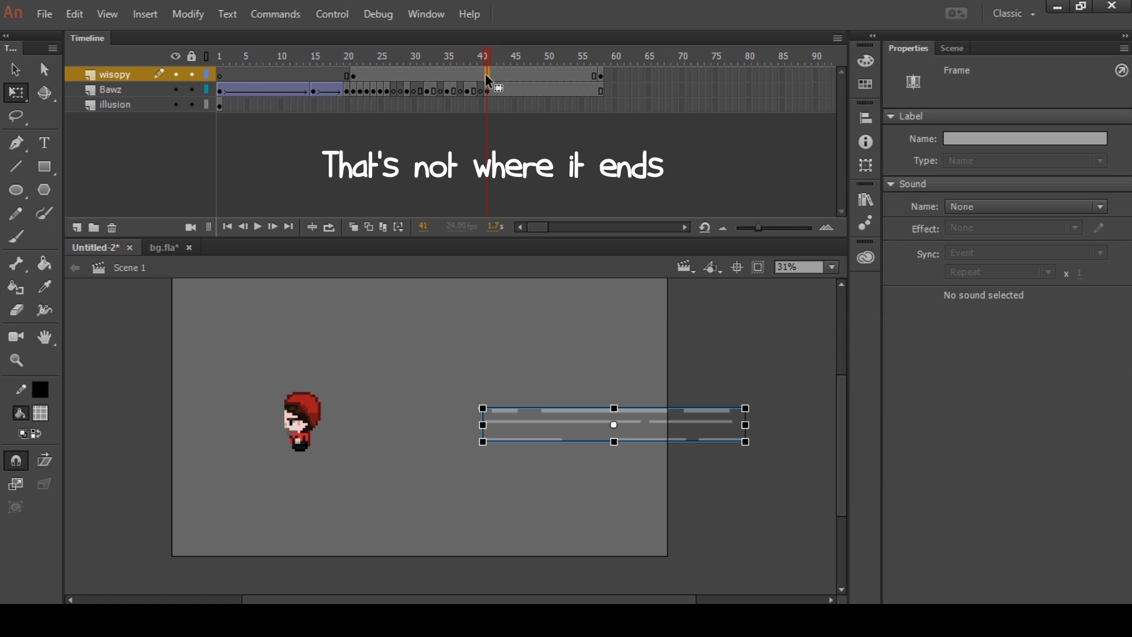
pyautogui.click(394, 75)
pyautogui.click(400, 75)
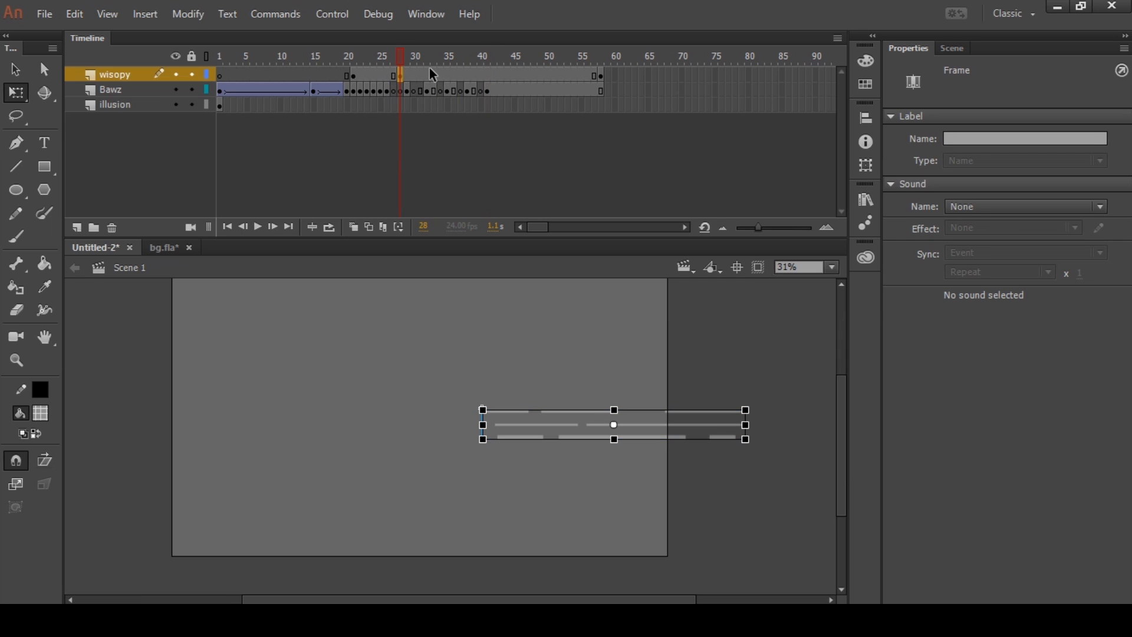
pyautogui.click(408, 71)
pyautogui.press('F7')
# - Create a classic tween from frame 21 to 28 of the wisopy layer and blank the keyframe at frame 58
pyautogui.rightClick(380, 72)
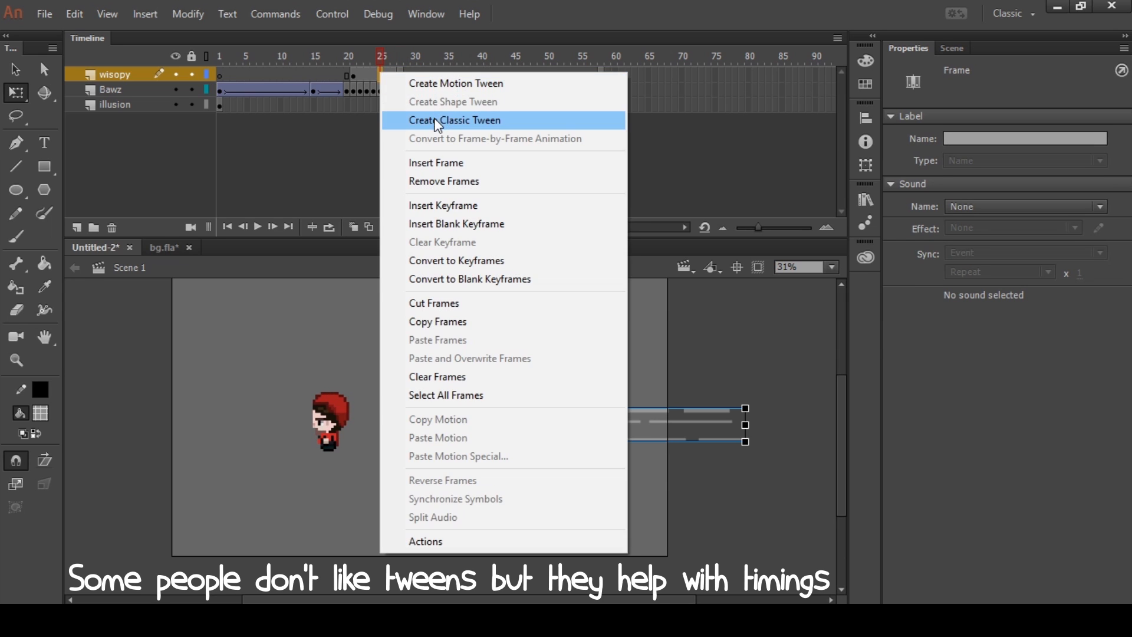
pyautogui.click(437, 121)
pyautogui.click(600, 73)
pyautogui.press('F7')
# - Keyframe the trail lines at frame 28 of the wisopy layer and move them left to about X 482
pyautogui.moveTo(385, 58)
pyautogui.mouseDown()
pyautogui.moveTo(359, 62)
pyautogui.moveTo(397, 66)
pyautogui.mouseUp()
pyautogui.click(350, 74)
pyautogui.click(355, 56)
pyautogui.click(402, 75)
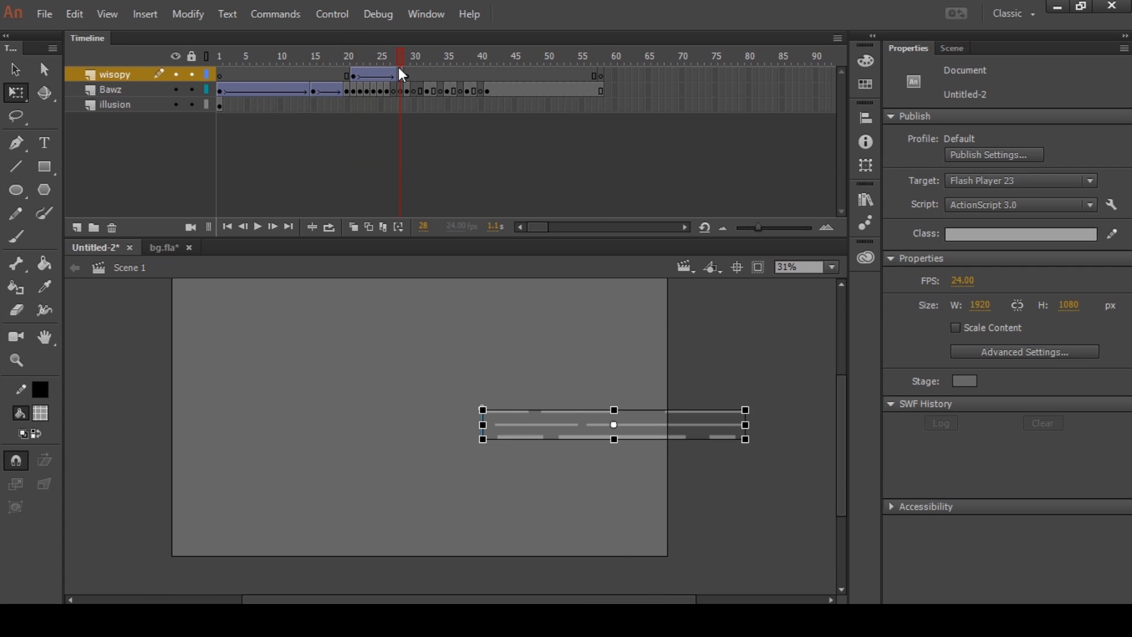
pyautogui.press('F6')
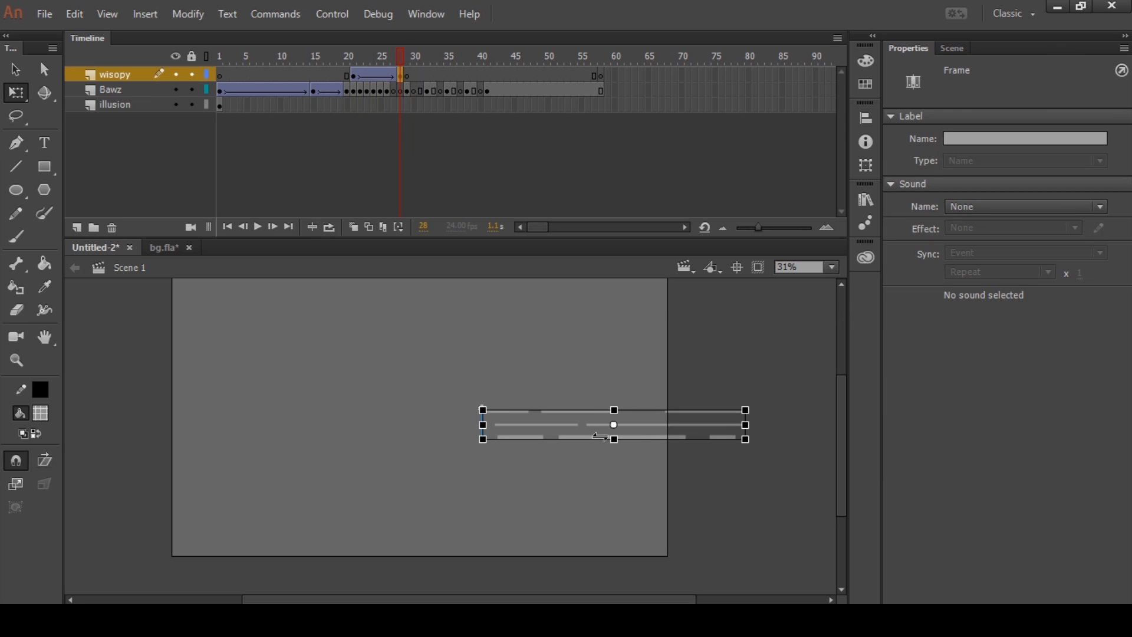
pyautogui.moveTo(599, 426); pyautogui.dragTo(412, 412)
# - Check the trail with onion skinning and nudge the trail lines on frame 28 further left
pyautogui.click(353, 227)
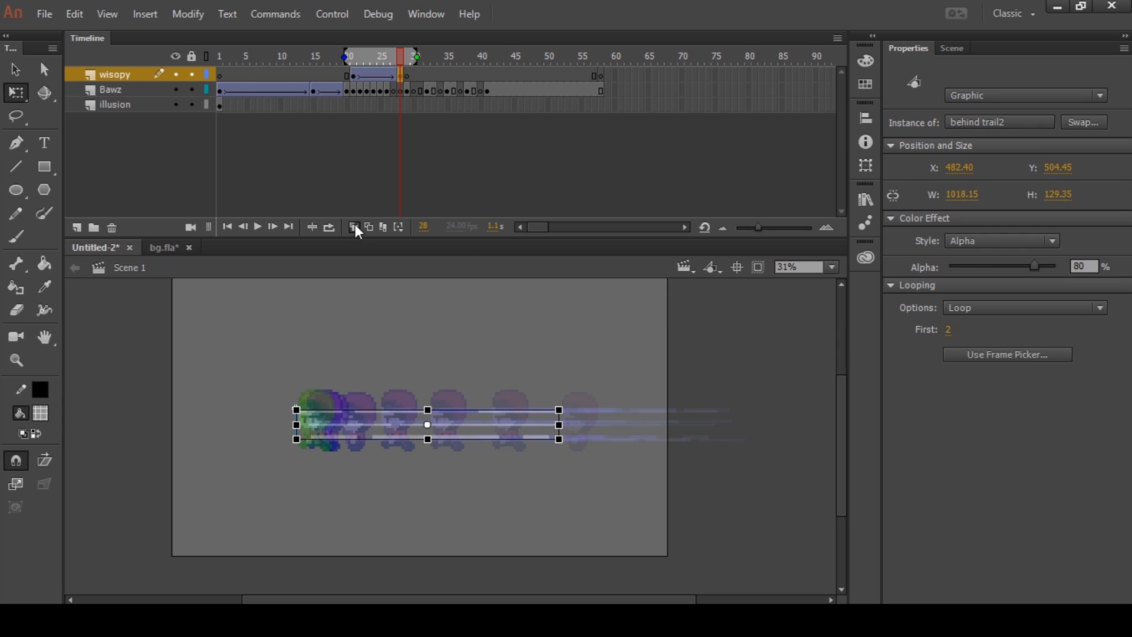
pyautogui.click(353, 228)
pyautogui.moveTo(383, 59)
pyautogui.mouseDown()
pyautogui.moveTo(351, 59)
pyautogui.moveTo(398, 59)
pyautogui.moveTo(353, 62)
pyautogui.moveTo(396, 61)
pyautogui.moveTo(378, 67)
pyautogui.mouseUp()
pyautogui.click(401, 76)
pyautogui.hotkey('shift', 'Left')
pyautogui.hotkey('shift', 'Left')
pyautogui.hotkey('shift', 'Left')
pyautogui.hotkey('shift', 'Left')
pyautogui.hotkey('shift', 'Left')
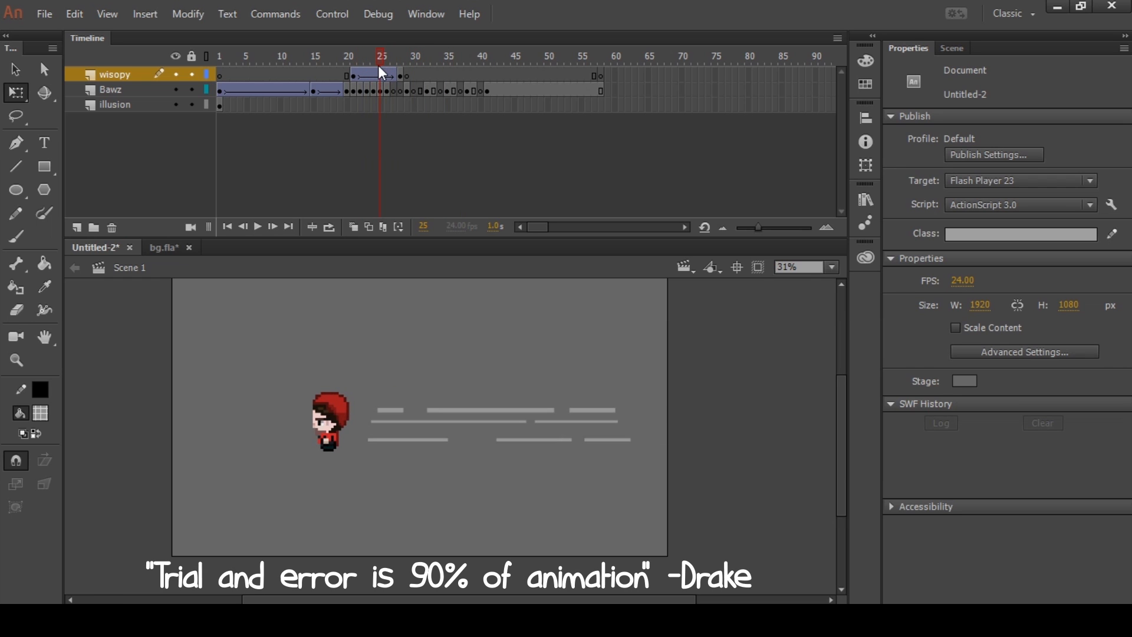
# - Add a keyframe at frame 25 of the wisopy layer and move its trail lines left to about X 526
pyautogui.click(378, 77)
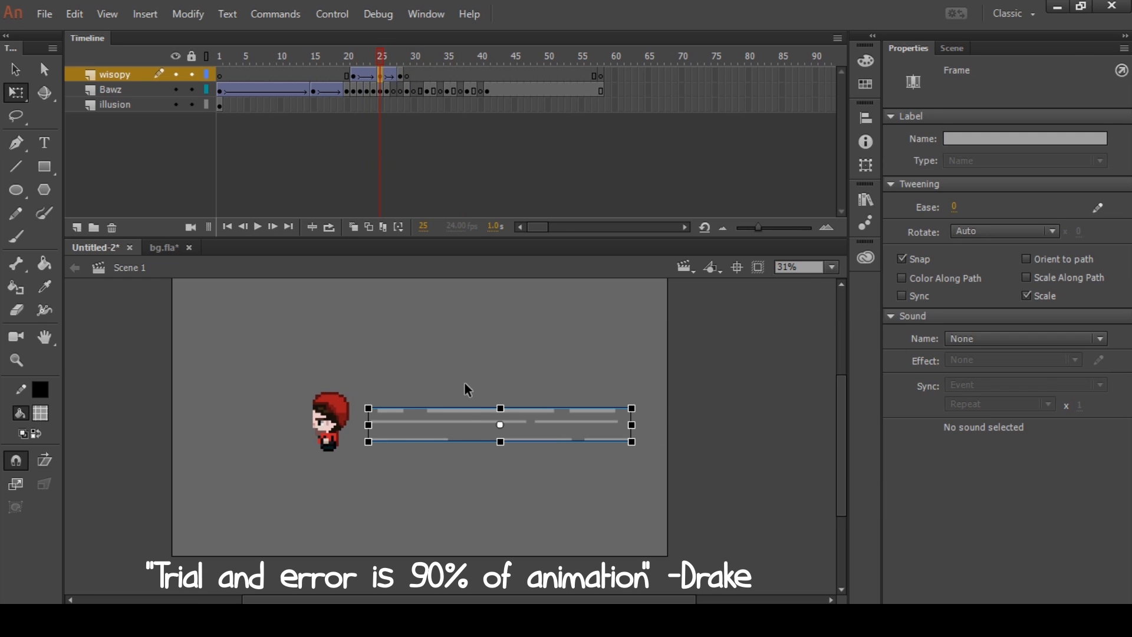
pyautogui.moveTo(470, 418); pyautogui.dragTo(409, 412)
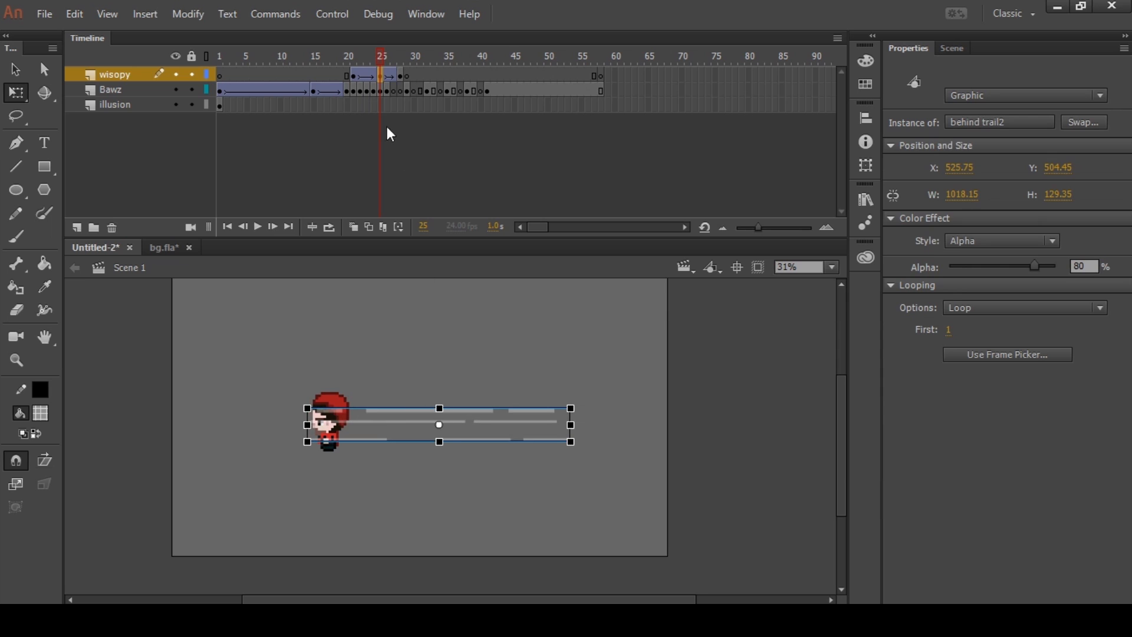
# - Play back and scrub the dash around frames 24 to 28 to check the trail lines' timing
pyautogui.moveTo(370, 52); pyautogui.dragTo(392, 61)
pyautogui.press('Return')
pyautogui.click(401, 72)
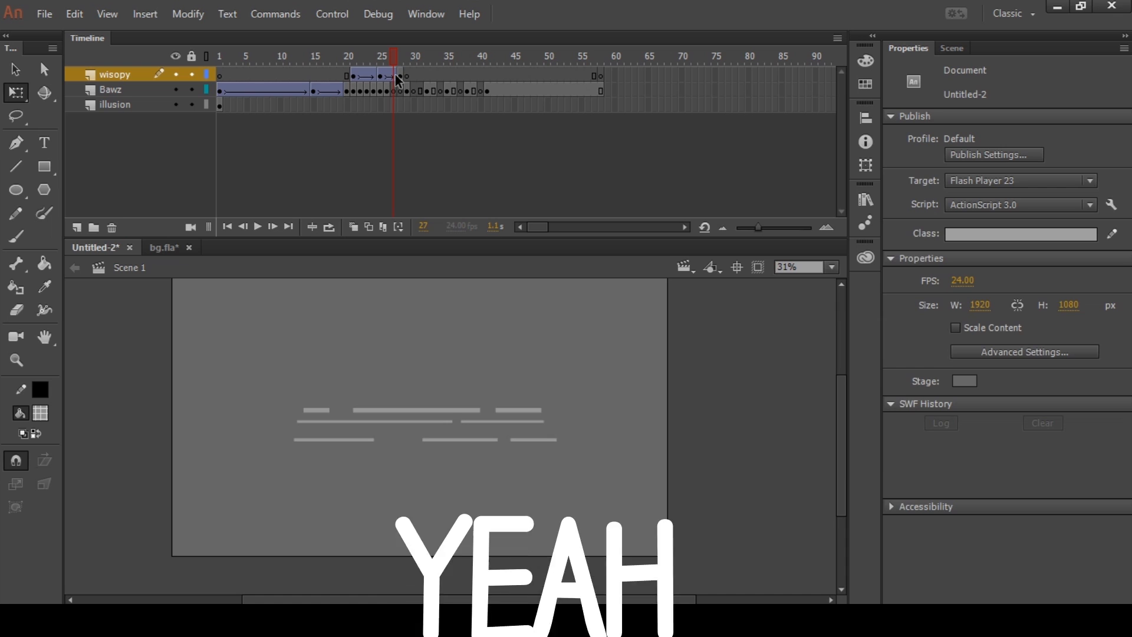
pyautogui.click(401, 74)
pyautogui.moveTo(401, 58); pyautogui.dragTo(372, 62)
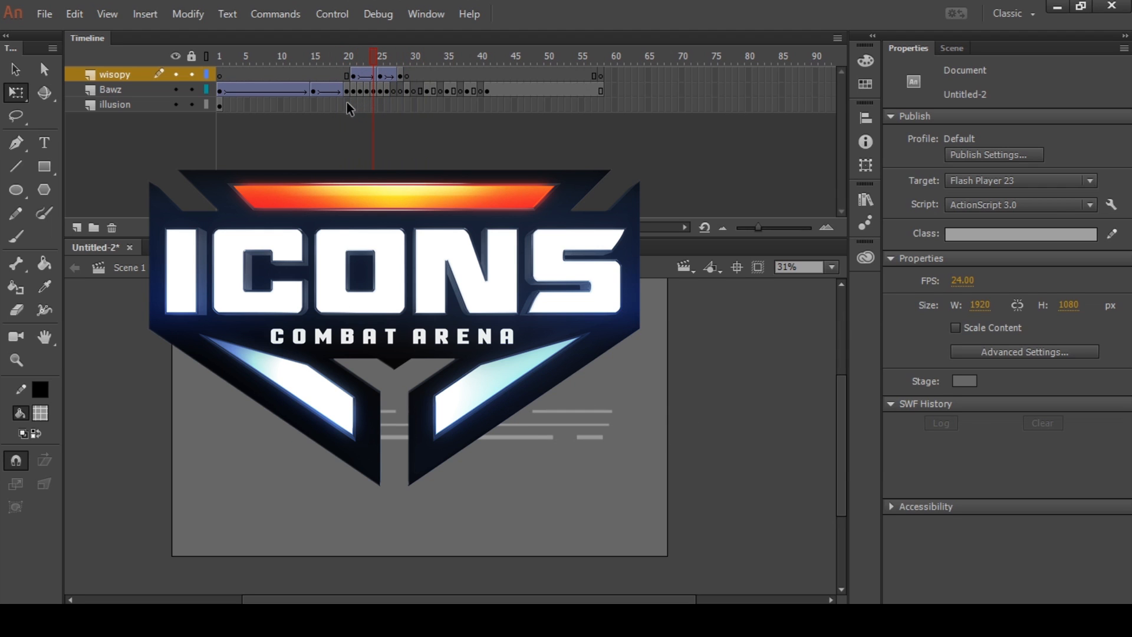
# - Insert a keyframe at frame 20 of the illusion layer and move the ghost sprite to about X 2137, off the stage
pyautogui.click(222, 106)
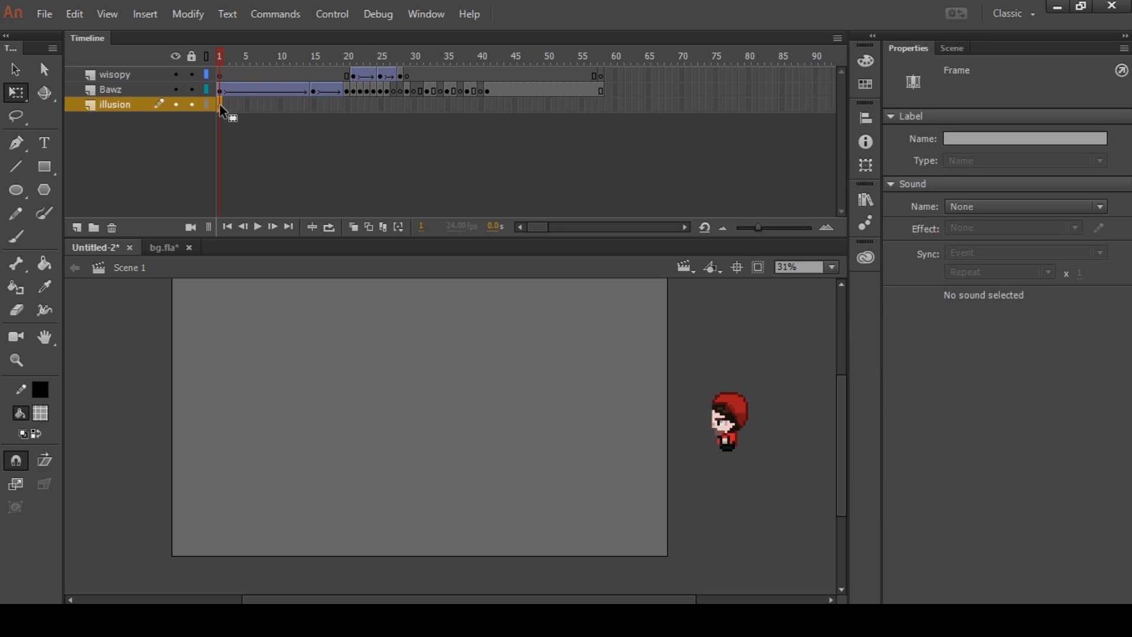
pyautogui.click(347, 106)
pyautogui.press('F6')
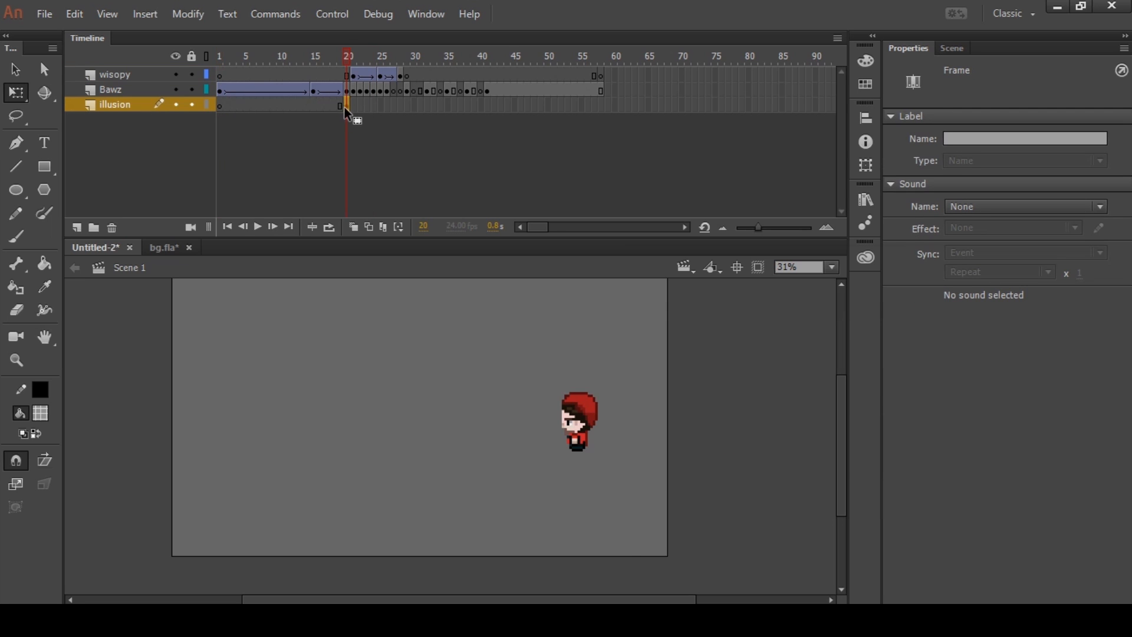
pyautogui.moveTo(338, 59)
pyautogui.mouseDown()
pyautogui.moveTo(352, 55)
pyautogui.moveTo(341, 58)
pyautogui.mouseUp()
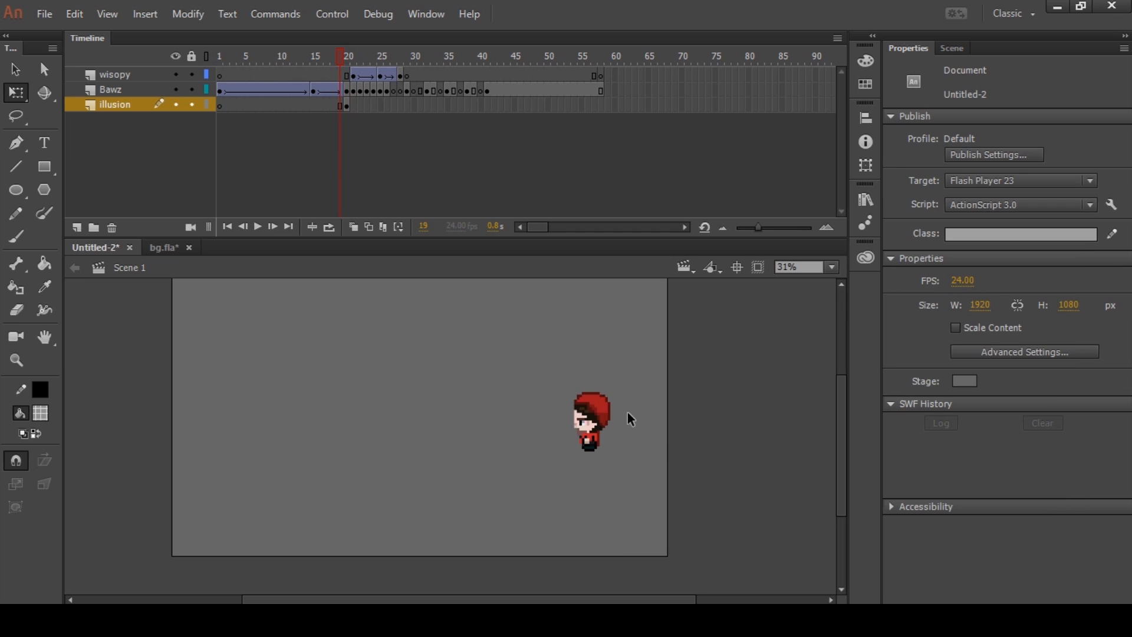
pyautogui.scroll(-2, 628, 412)
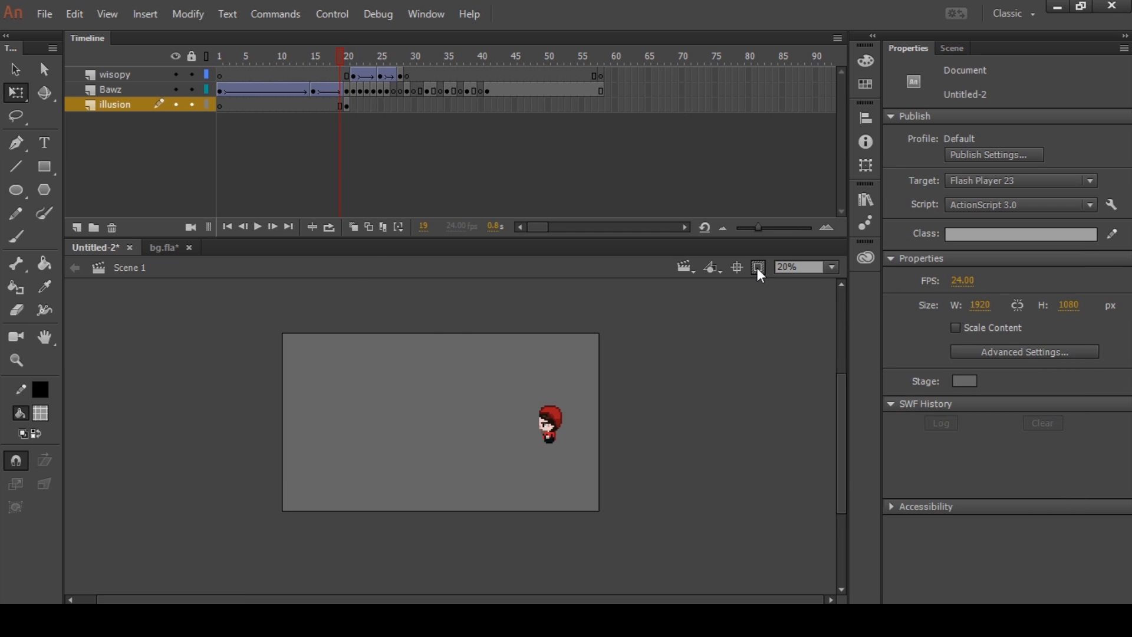
pyautogui.click(348, 107)
pyautogui.moveTo(737, 434); pyautogui.dragTo(665, 450)
pyautogui.scroll(3, 642, 422)
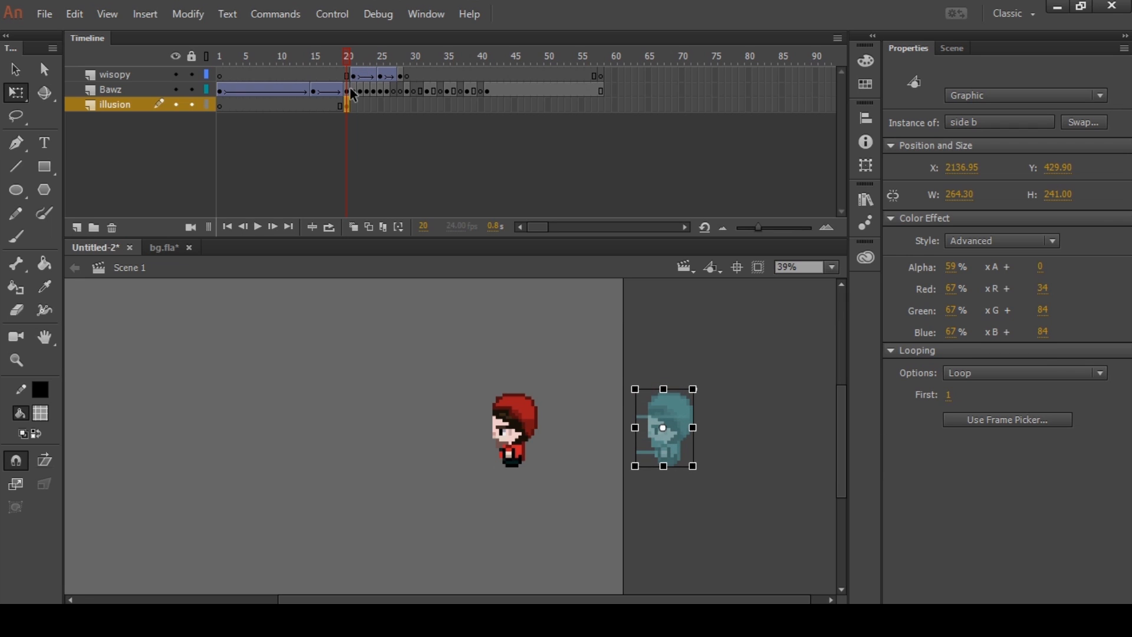
# - Shift the ghost's keyframe to frame 21 of the illusion layer and move the ghost left to about X 1773, Y 432.5
pyautogui.click(353, 105)
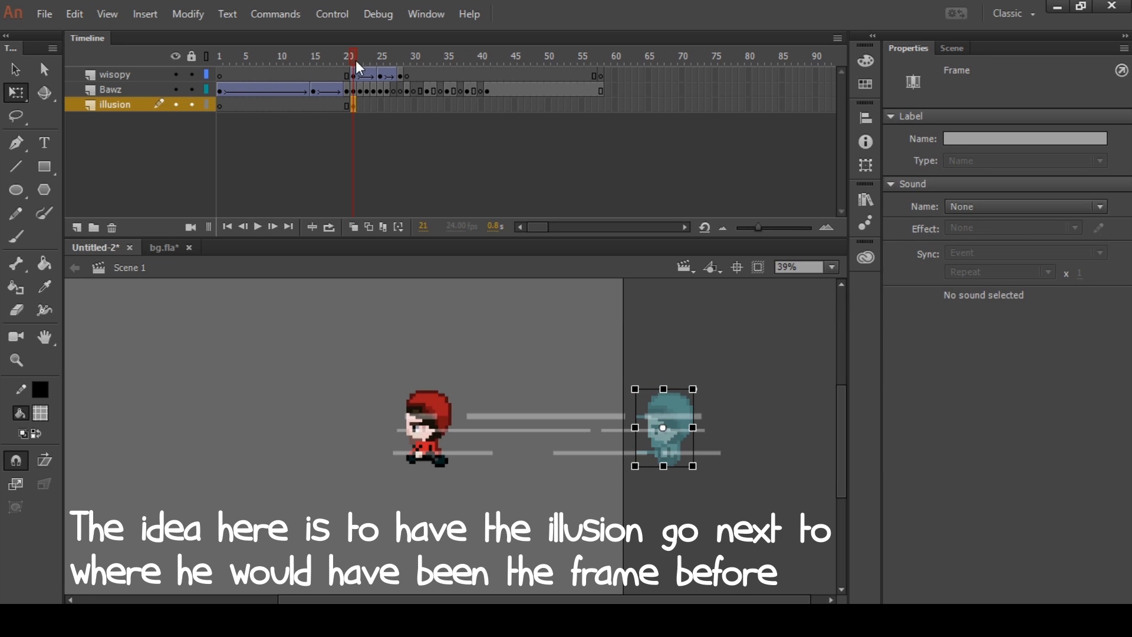
pyautogui.moveTo(677, 402); pyautogui.dragTo(602, 408)
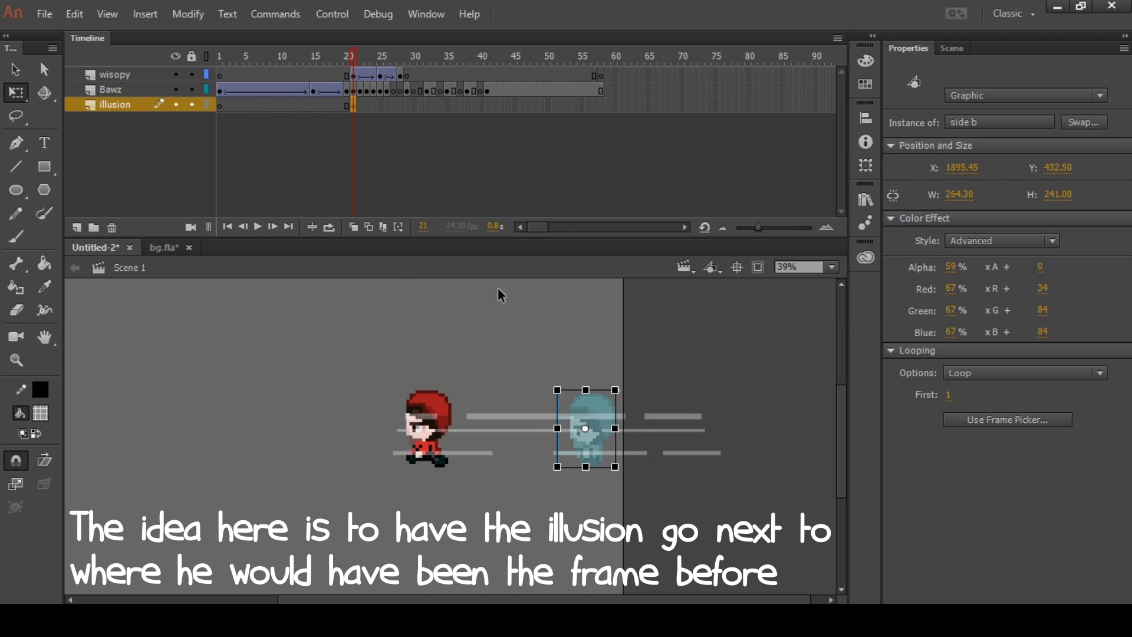
pyautogui.click(352, 229)
pyautogui.click(352, 229)
pyautogui.hotkey('shift', 'Left')
pyautogui.hotkey('shift', 'Left')
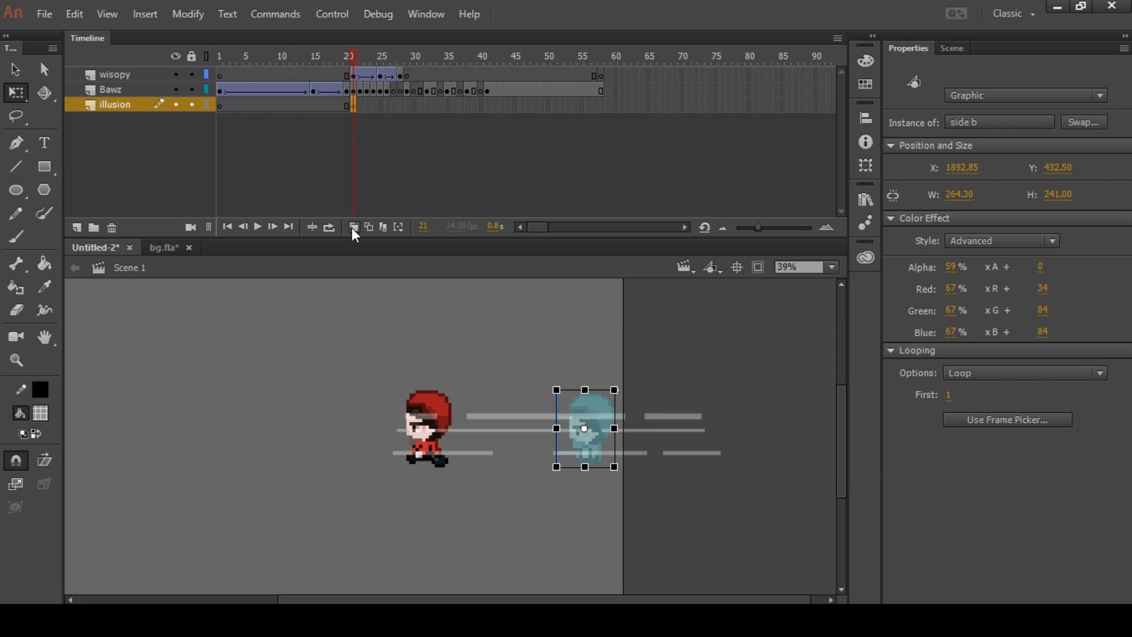
pyautogui.hotkey('shift', 'Left')
pyautogui.hotkey('shift', 'Left')
pyautogui.hotkey('shift', 'Left')
pyautogui.hotkey('shift', 'Left')
pyautogui.hotkey('shift', 'Left')
pyautogui.hotkey('shift', 'Left')
pyautogui.hotkey('shift', 'Left')
pyautogui.hotkey('shift', 'Left')
pyautogui.hotkey('shift', 'Left')
pyautogui.hotkey('shift', 'Left')
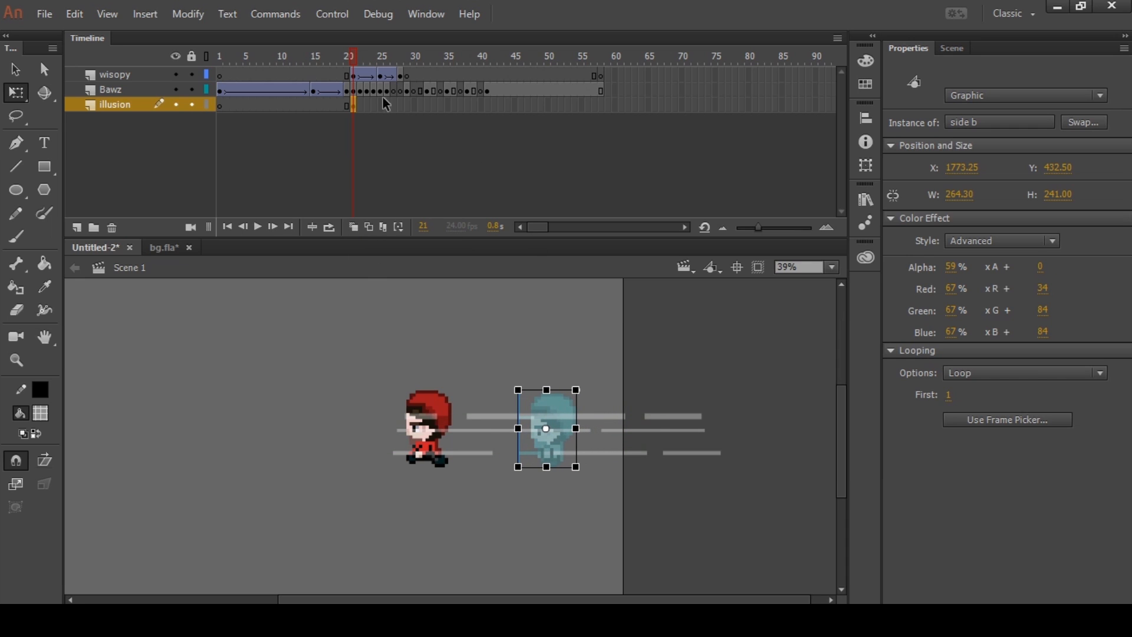
# - At frame 22 of the illusion layer, duplicate the ghost close behind the character and move the rear ghost to about X 1685
pyautogui.press('.')
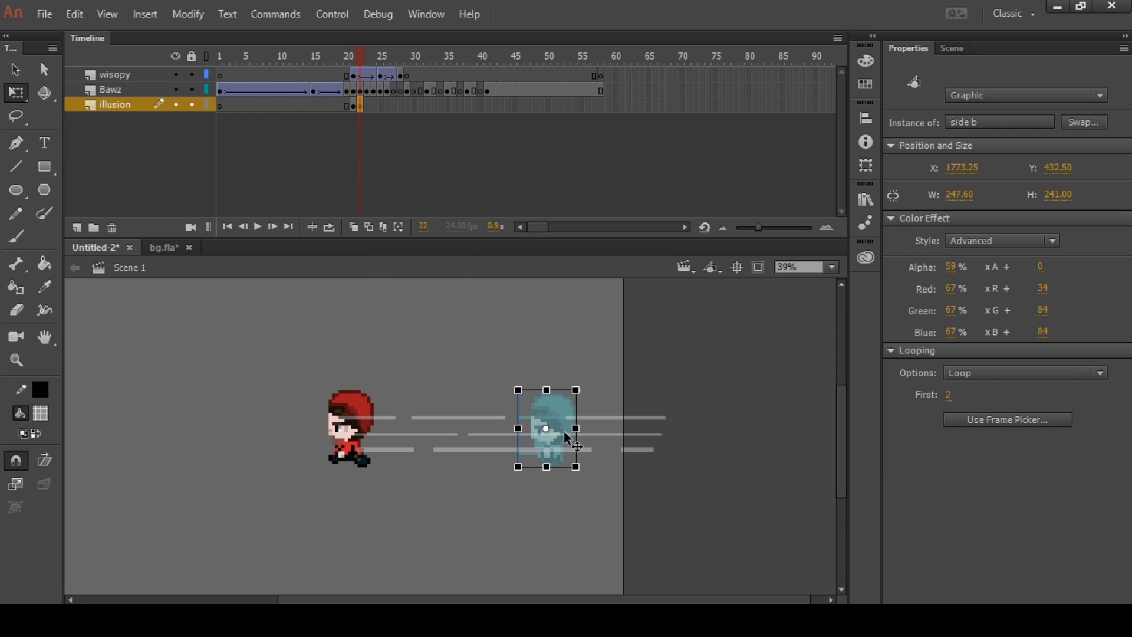
pyautogui.moveTo(557, 413)
pyautogui.mouseDown()
pyautogui.moveTo(413, 418)
pyautogui.moveTo(449, 405)
pyautogui.moveTo(539, 405)
pyautogui.mouseUp()
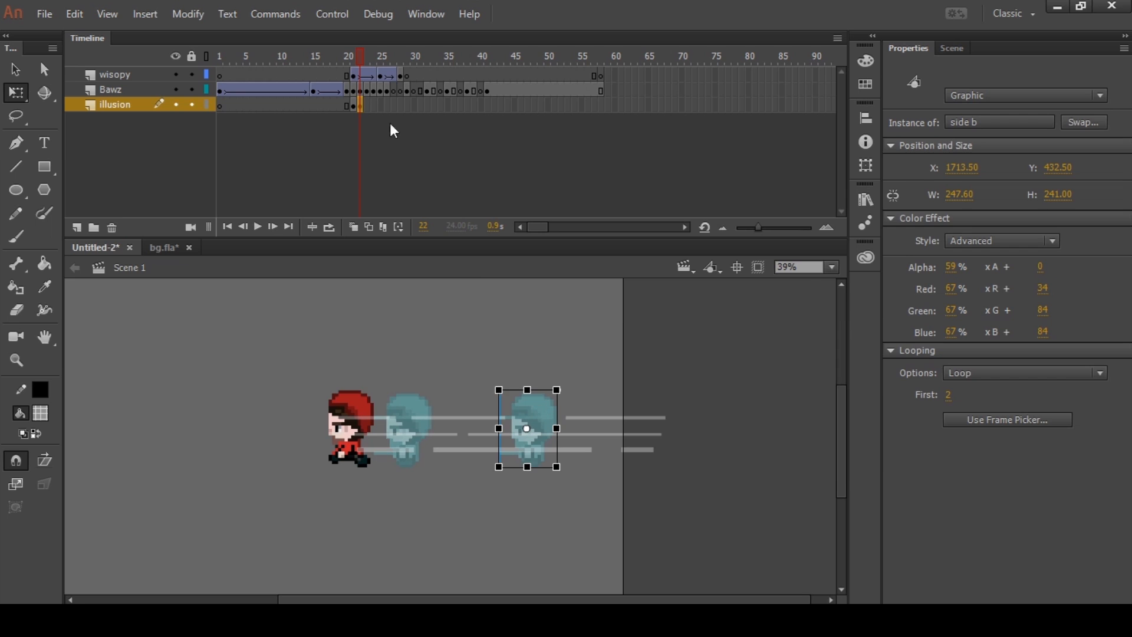
pyautogui.moveTo(358, 56); pyautogui.dragTo(361, 59)
pyautogui.moveTo(544, 397); pyautogui.dragTo(537, 398)
pyautogui.press('Left')
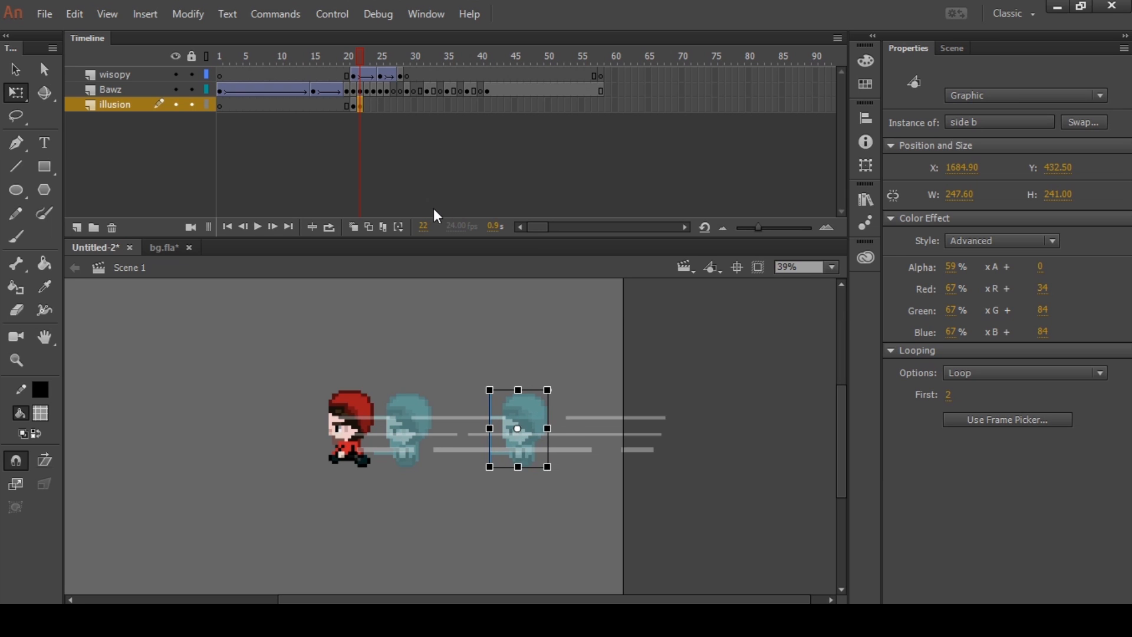
# - Add a keyframe at frame 23, move the front ghost left behind the character to about X 1185, and delete the rear ghost
pyautogui.press('F6')
pyautogui.click(441, 352)
pyautogui.moveTo(415, 413); pyautogui.dragTo(362, 398)
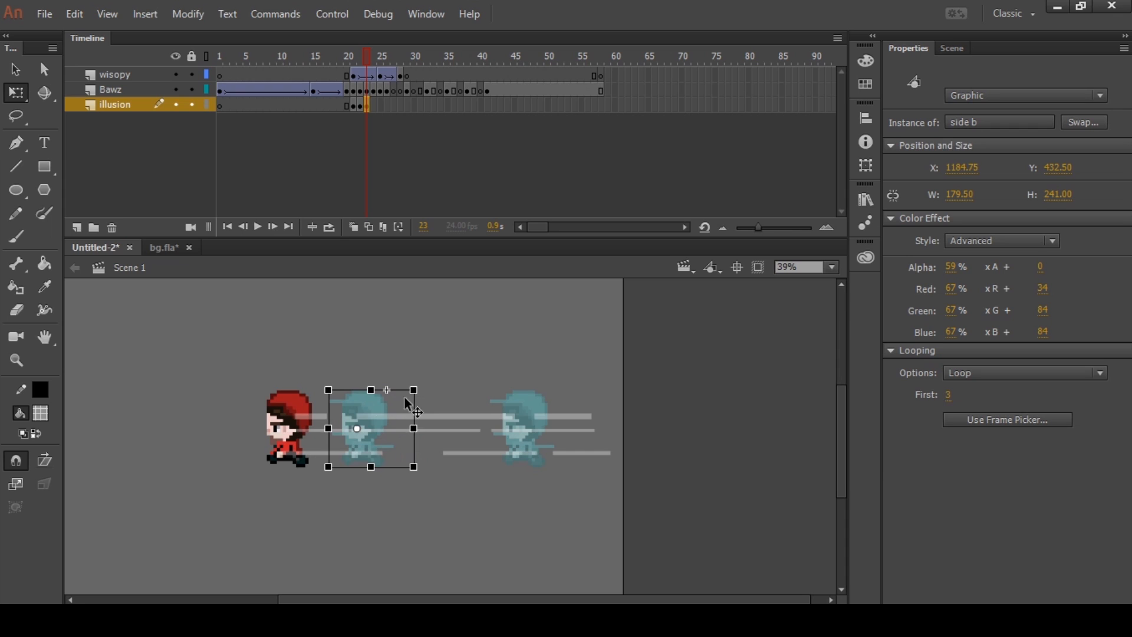
pyautogui.click(532, 398)
pyautogui.press('Delete')
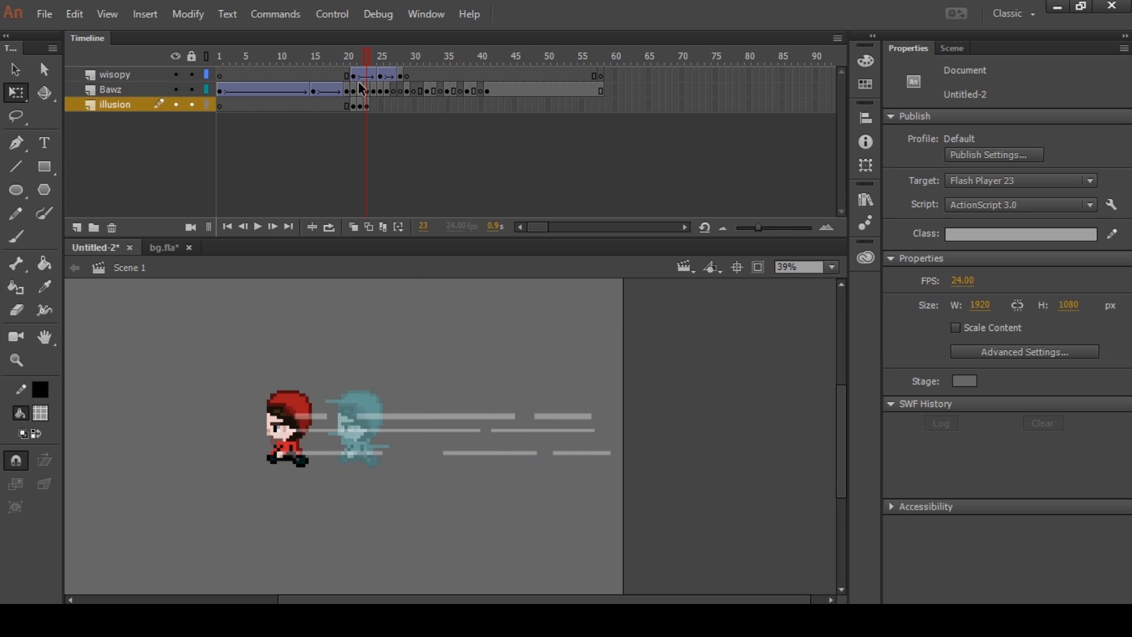
# - Add a keyframe at frame 24 of the illusion layer and move the ghost back to about X 1494, Y 438
pyautogui.hotkey('shift', ',')
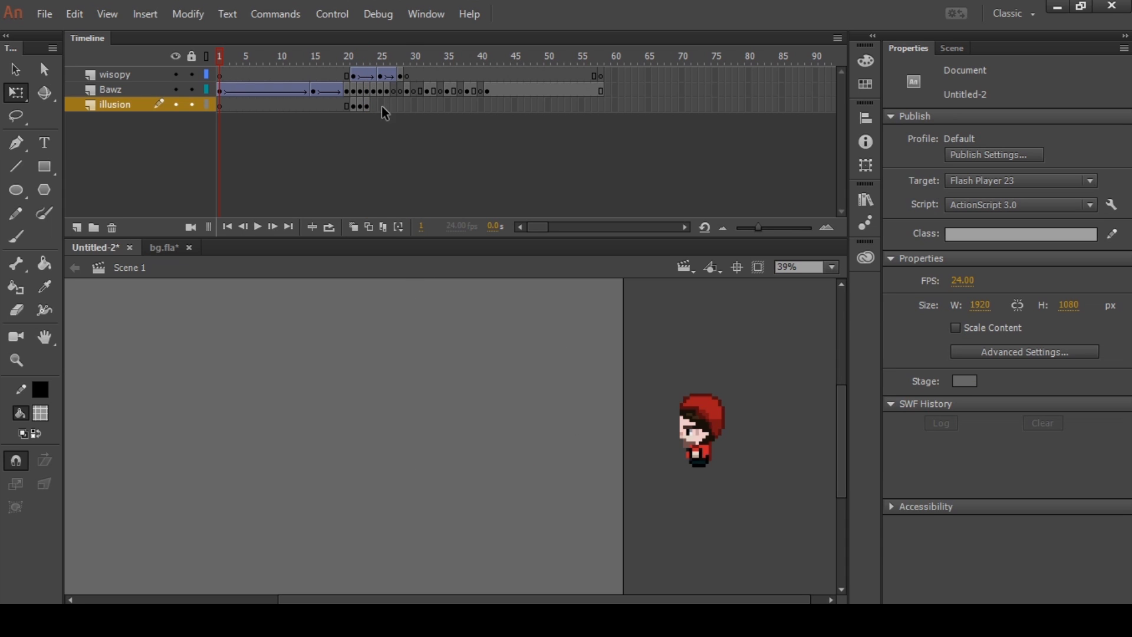
pyautogui.click(367, 105)
pyautogui.press('F6')
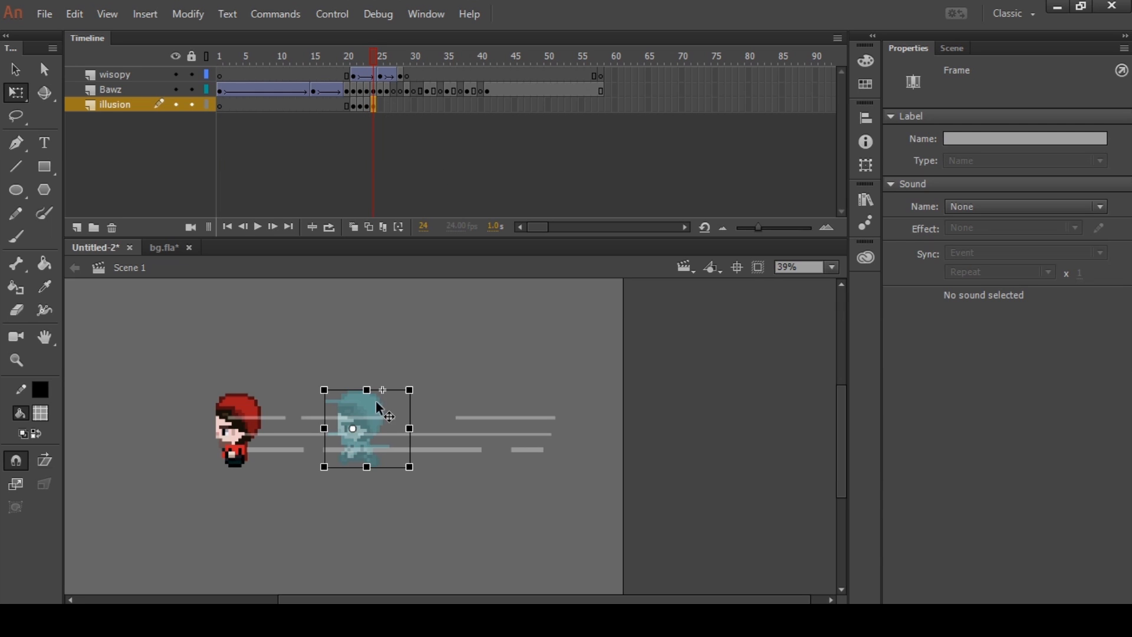
pyautogui.moveTo(370, 406); pyautogui.dragTo(474, 405)
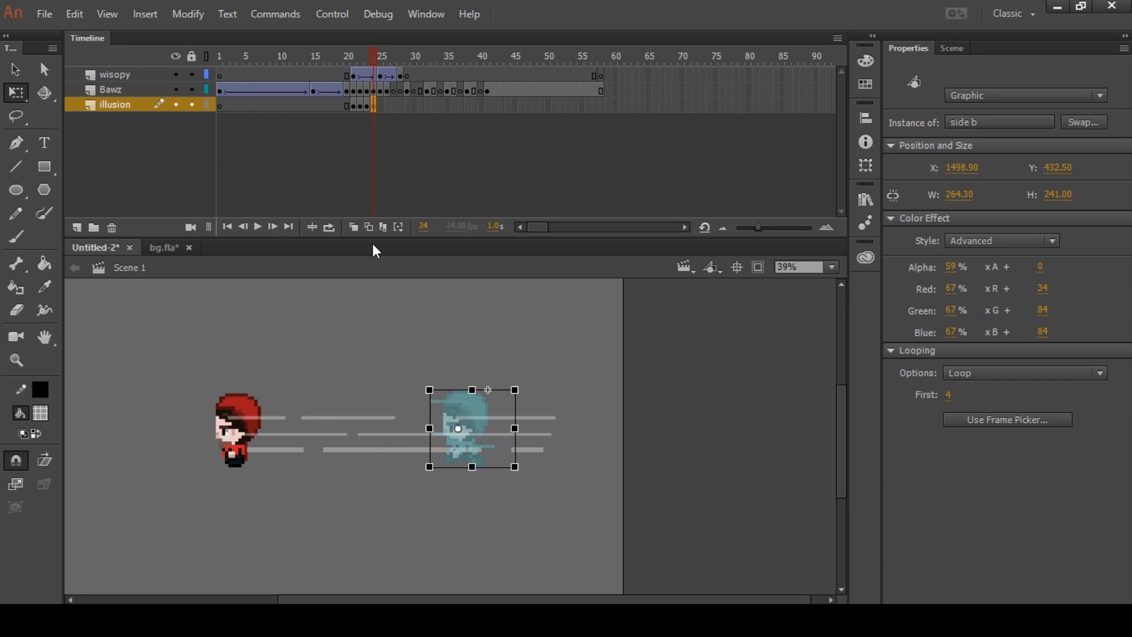
pyautogui.press('Left')
pyautogui.press('Left')
pyautogui.click(358, 228)
pyautogui.click(358, 228)
pyautogui.press('Down')
pyautogui.press('Down')
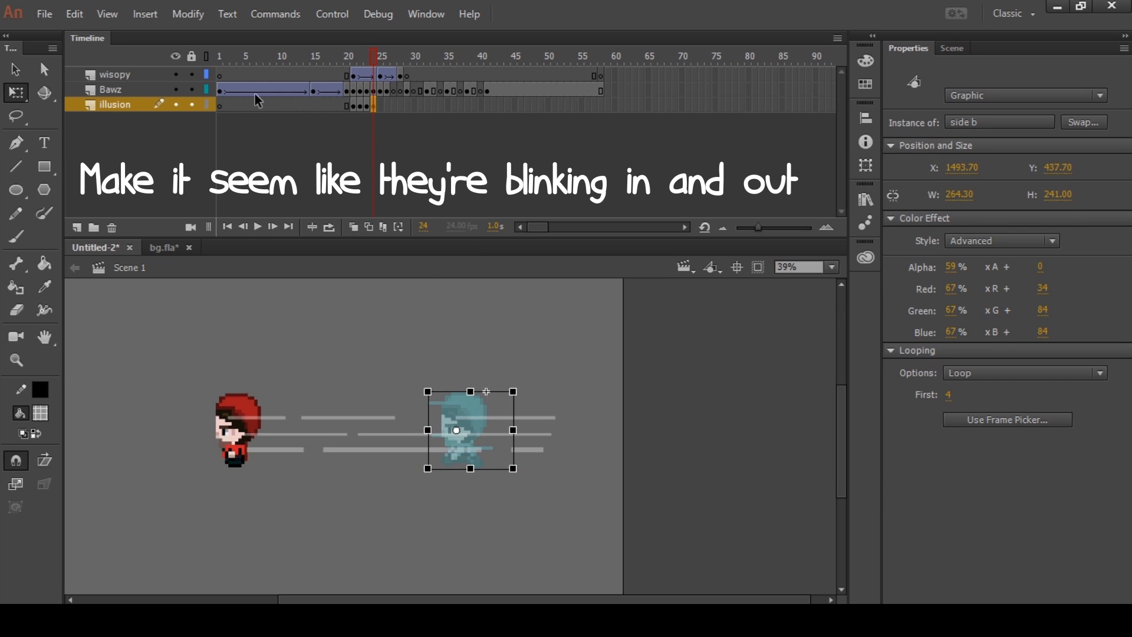
# - Lock the wisopy and Bawz layers and nudge the frame 24 ghost further right, using onion skinning as a guide
pyautogui.moveTo(193, 91); pyautogui.dragTo(191, 74)
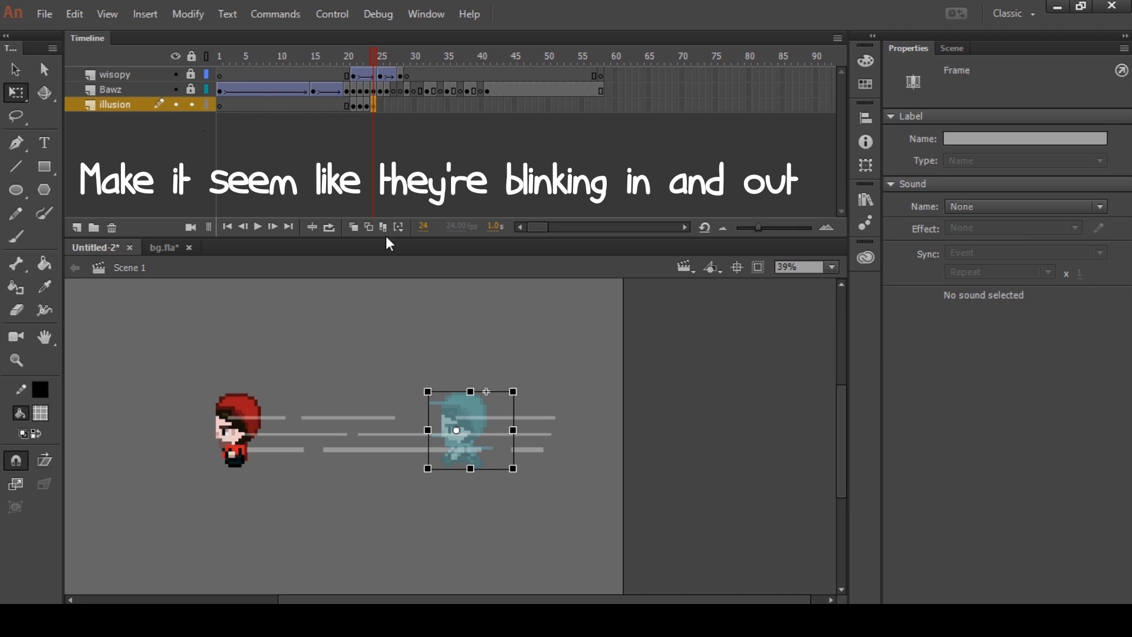
pyautogui.click(353, 226)
pyautogui.hotkey('shift', 'Right')
pyautogui.hotkey('shift', 'Right')
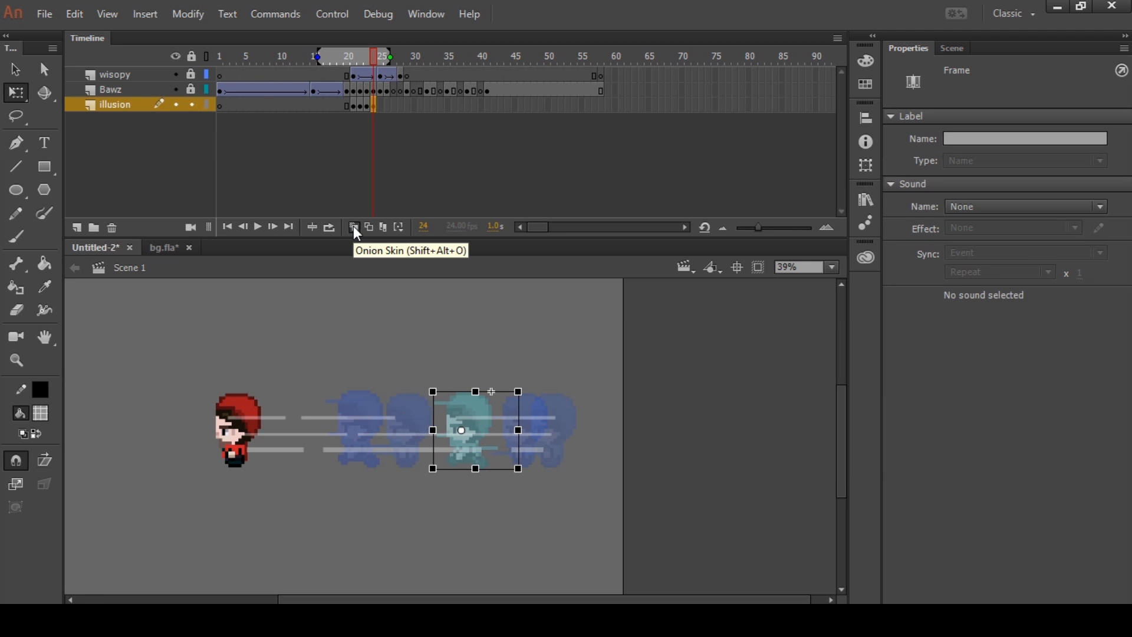
pyautogui.hotkey('shift', 'Right')
pyautogui.hotkey('shift', 'Right')
pyautogui.hotkey('shift', 'Right')
pyautogui.hotkey('shift', 'Right')
pyautogui.hotkey('shift', 'Right')
pyautogui.click(352, 227)
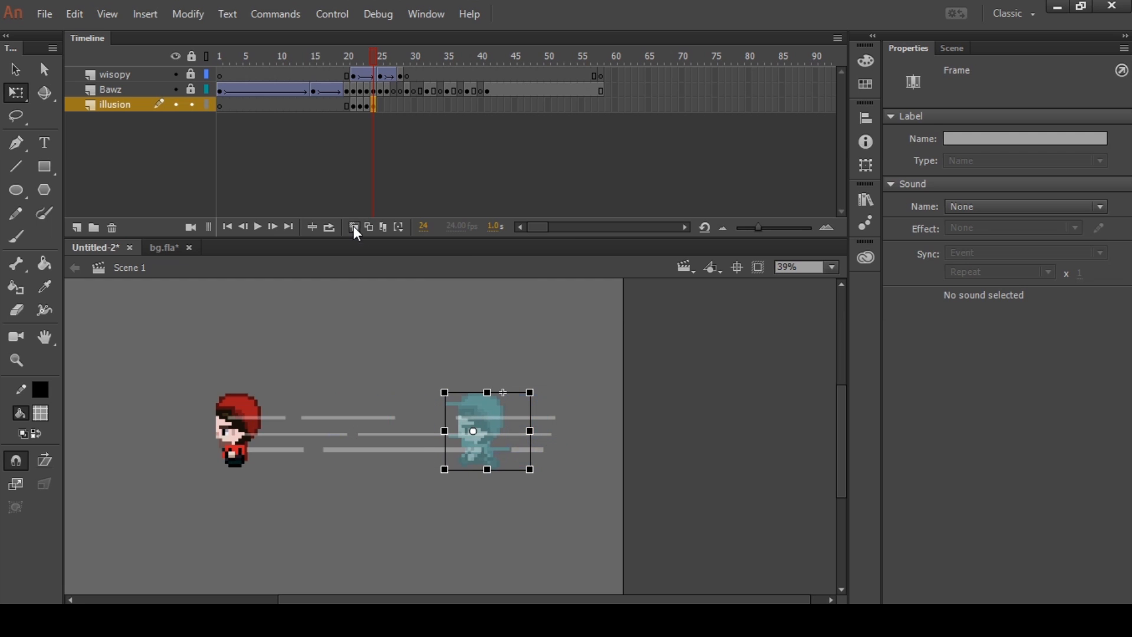
# - Add a keyframe at frame 25 of the illusion layer and move the ghost left to about X 922, just behind the character
pyautogui.click(378, 187)
pyautogui.moveTo(488, 408); pyautogui.dragTo(288, 402)
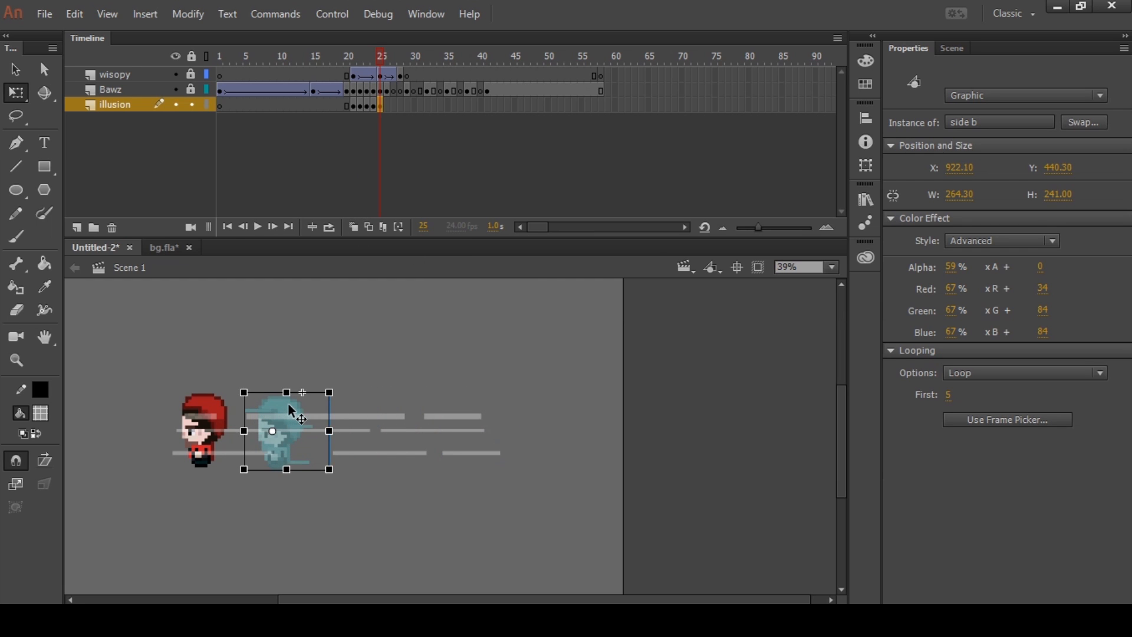
pyautogui.press('Down')
# - Add a keyframe at frame 26 of the illusion layer and move the ghost right to about X 1280
pyautogui.press('F6')
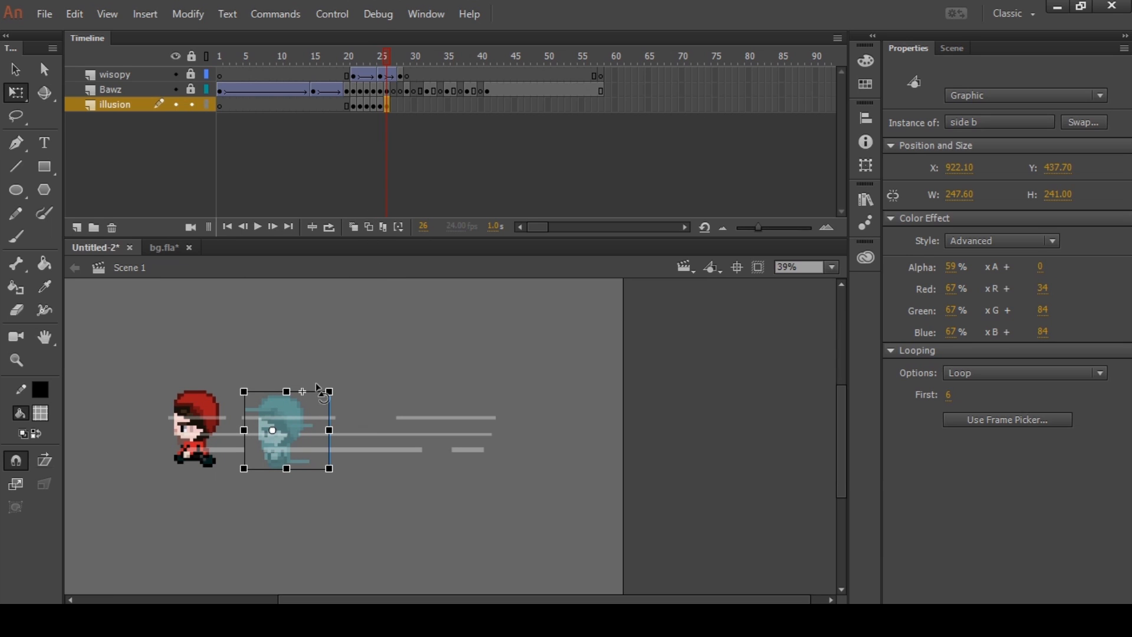
pyautogui.moveTo(385, 62)
pyautogui.mouseDown()
pyautogui.moveTo(374, 57)
pyautogui.moveTo(388, 60)
pyautogui.mouseUp()
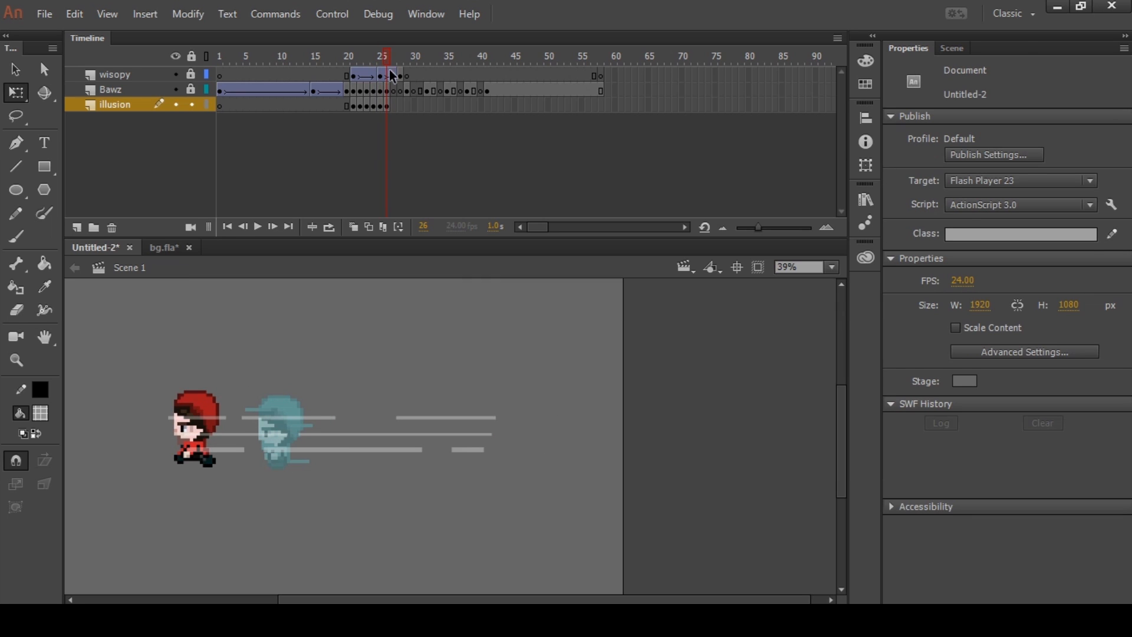
pyautogui.click(387, 105)
pyautogui.moveTo(326, 406); pyautogui.dragTo(446, 390)
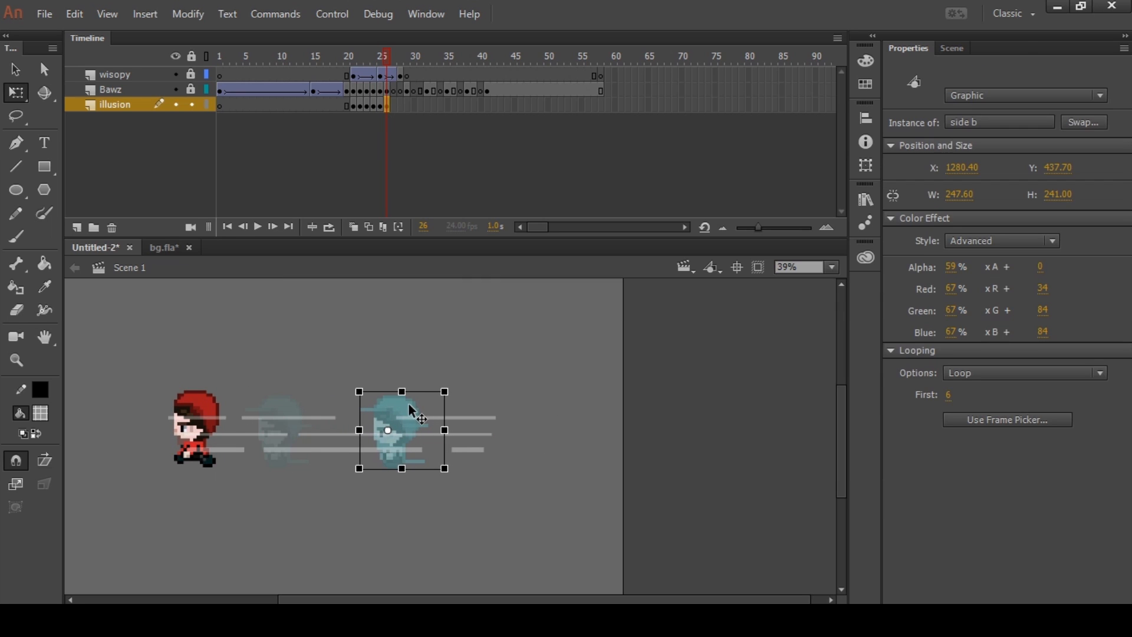
# - Play back and scrub the whole animation to check how the ghost blinks in and out during the dash
pyautogui.moveTo(380, 49)
pyautogui.mouseDown()
pyautogui.moveTo(361, 58)
pyautogui.moveTo(384, 68)
pyautogui.mouseUp()
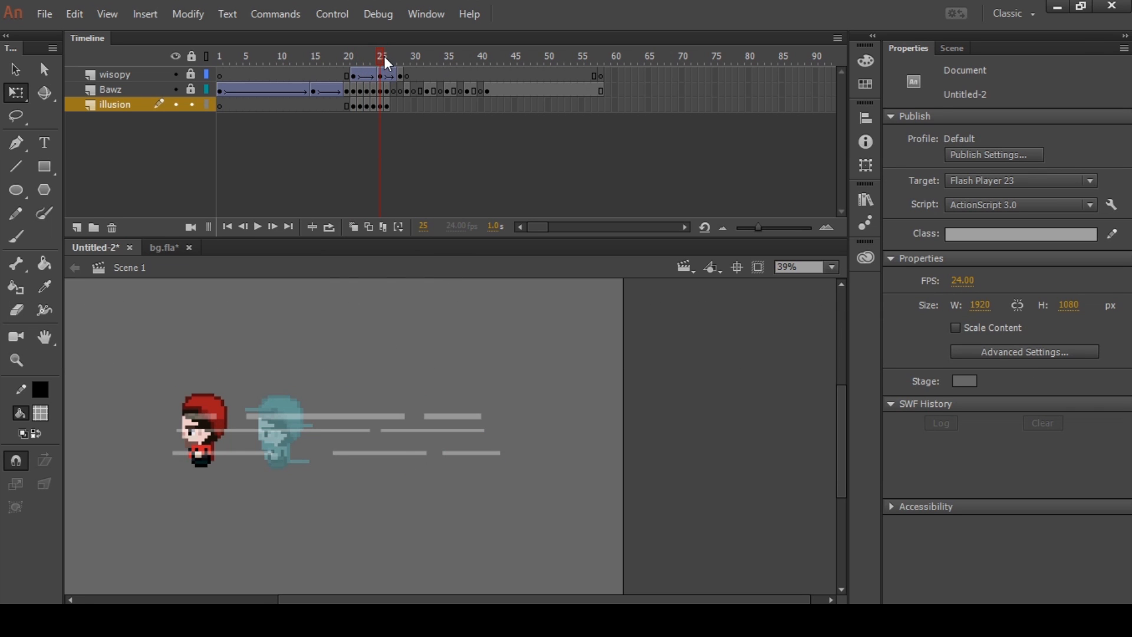
pyautogui.press('Return')
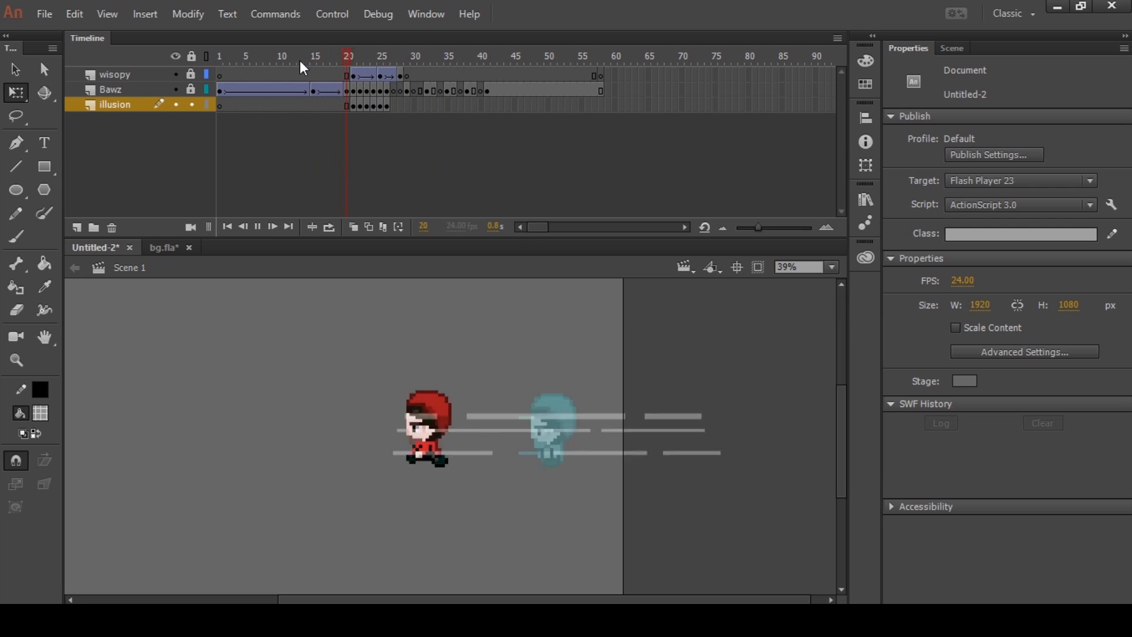
pyautogui.click(430, 53)
pyautogui.moveTo(431, 53); pyautogui.dragTo(220, 98)
pyautogui.press('Return')
pyautogui.press('Return')
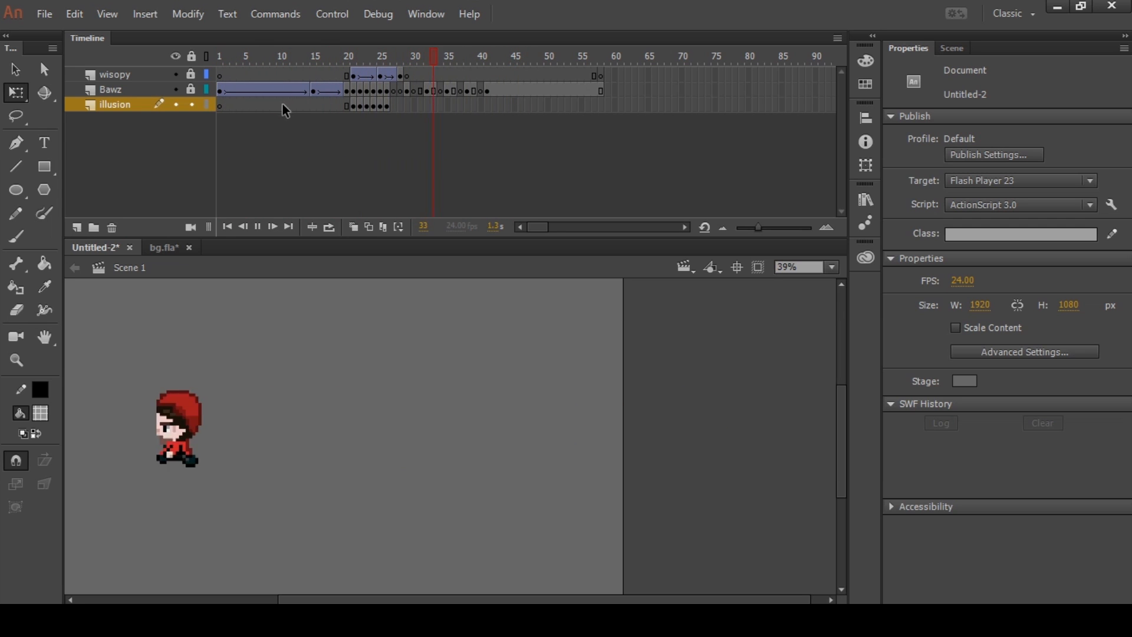
# - Unlock the Bawz layer and set the frame 38 character's first looping frame to 1
pyautogui.moveTo(416, 59); pyautogui.dragTo(468, 54)
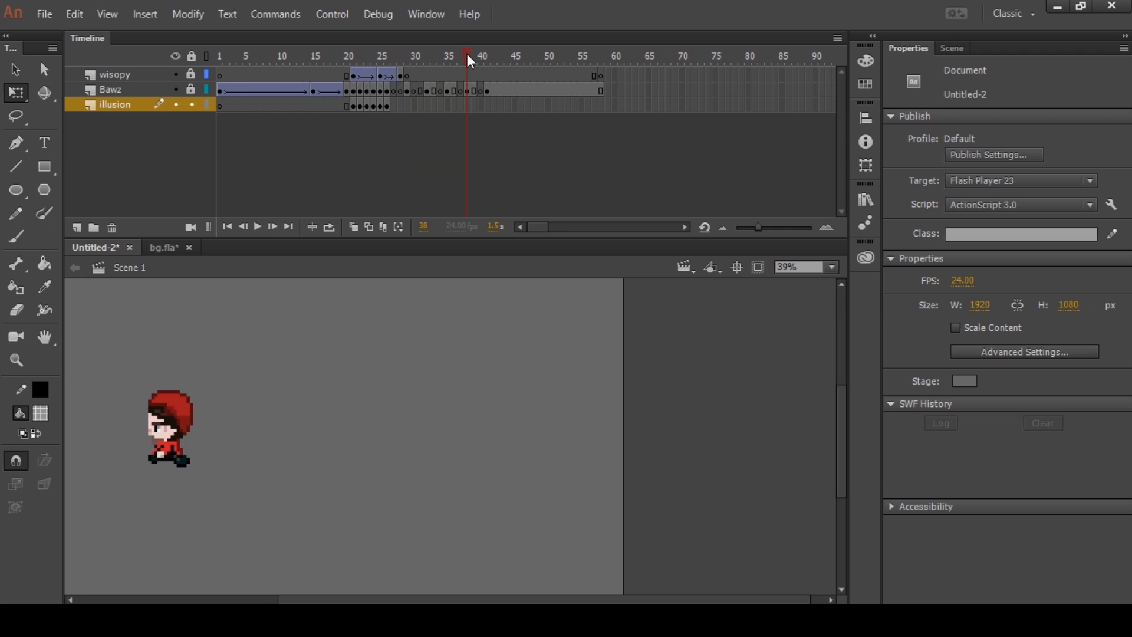
pyautogui.click(474, 91)
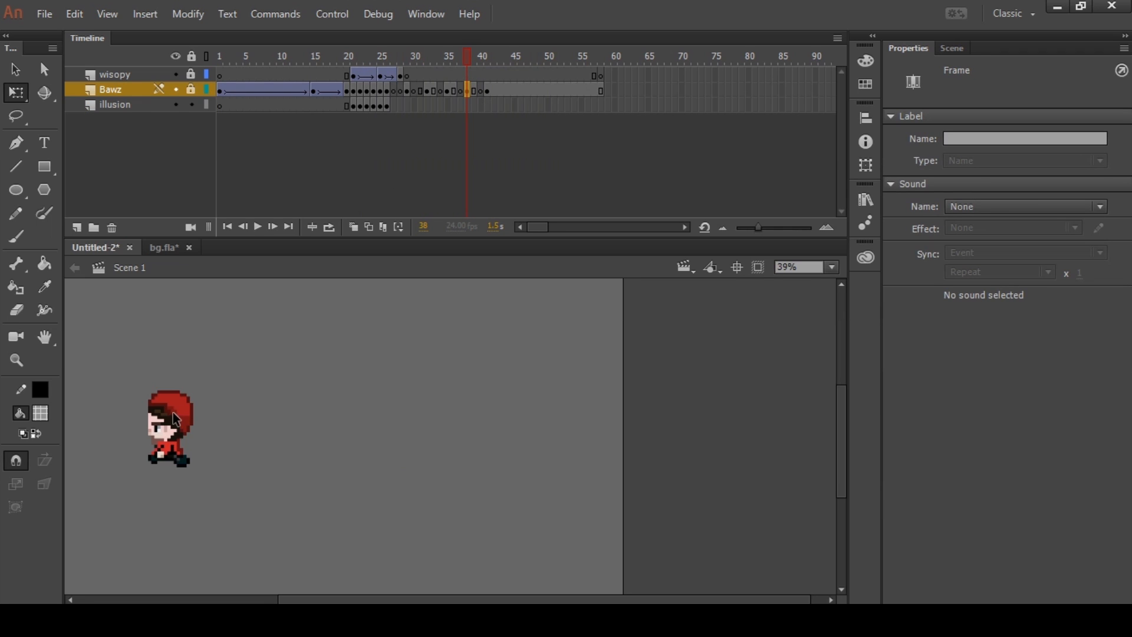
pyautogui.click(205, 120)
pyautogui.click(180, 413)
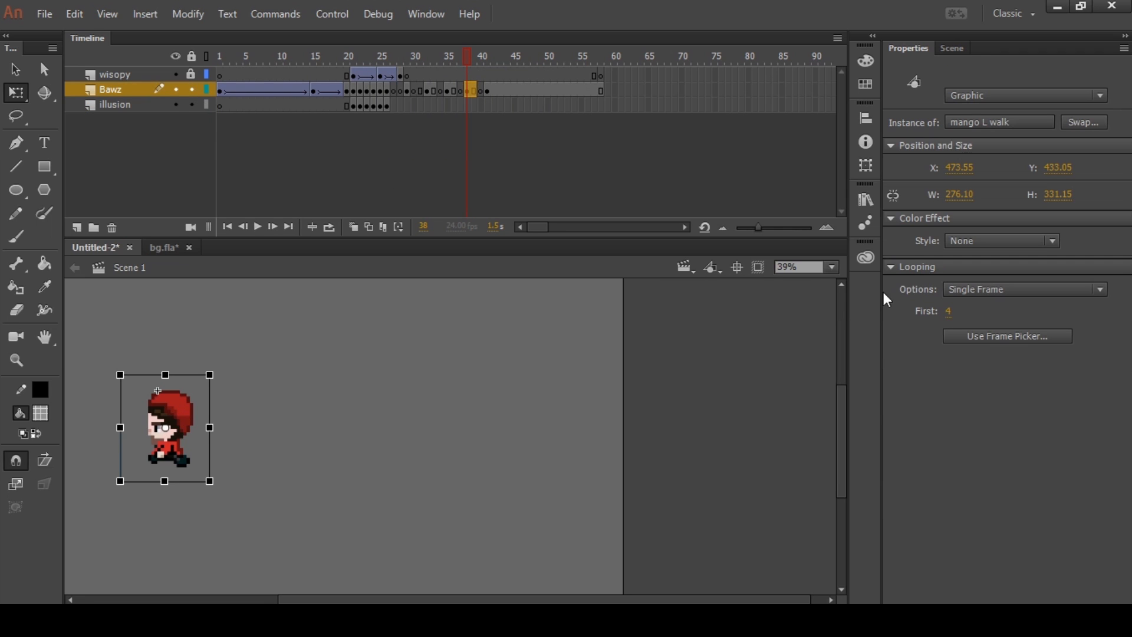
pyautogui.click(950, 310)
pyautogui.write('1')
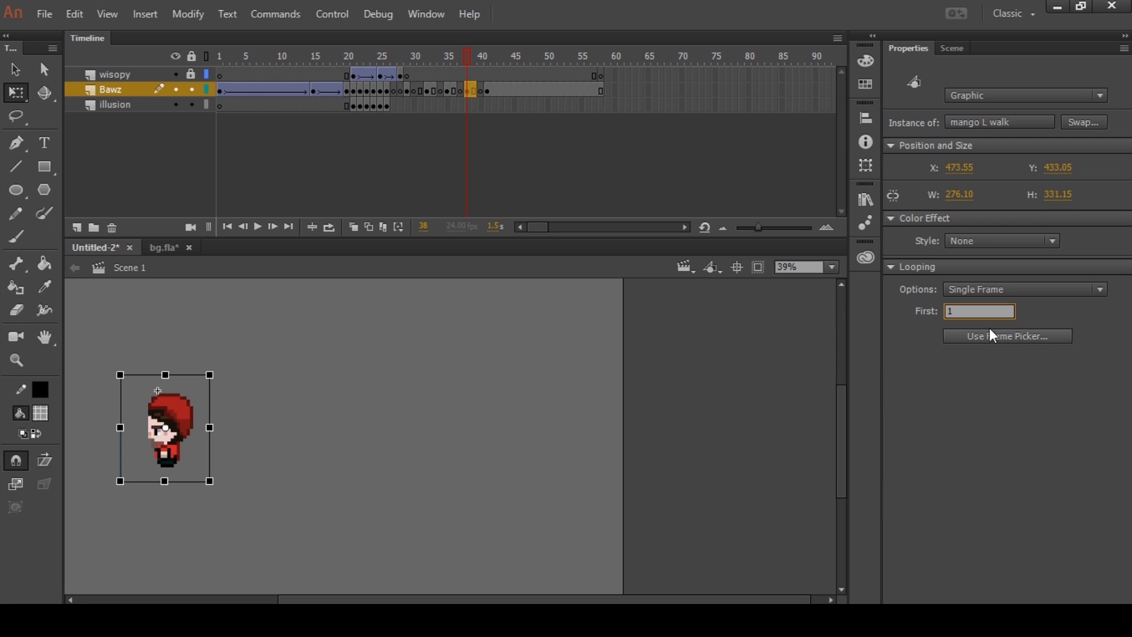
pyautogui.press('Return')
pyautogui.press('Return')
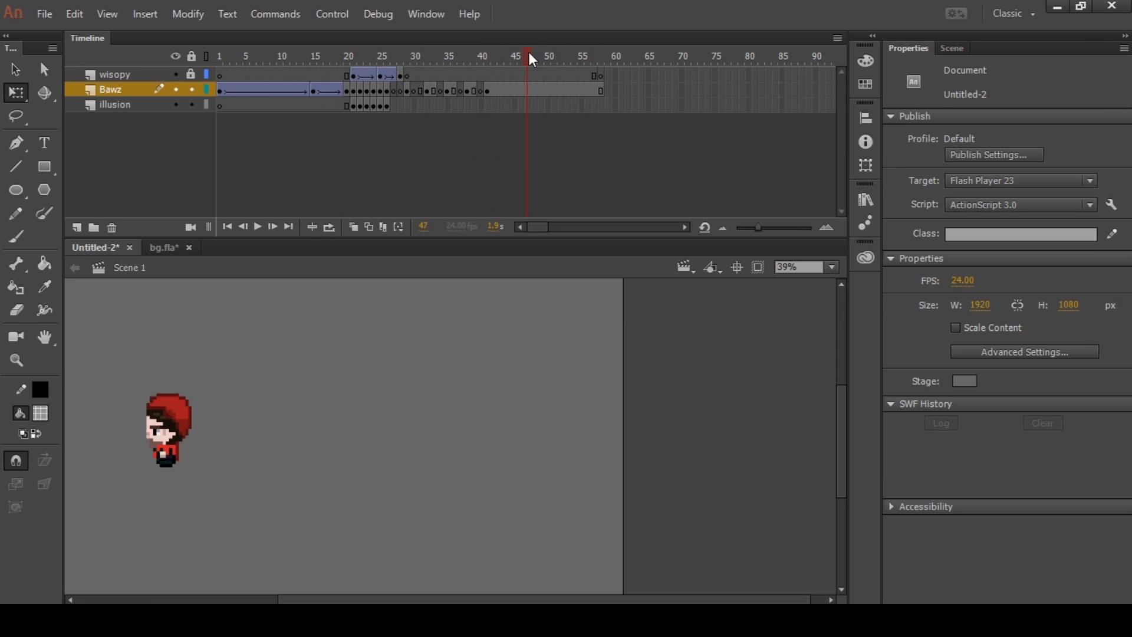
# - Play back the whole scene from the start to review the finished dash effect
pyautogui.moveTo(529, 53); pyautogui.dragTo(303, 88)
pyautogui.press('Return')
pyautogui.scroll(-1, 404, 400)
pyautogui.moveTo(403, 399); pyautogui.dragTo(420, 405)
pyautogui.press('Return')
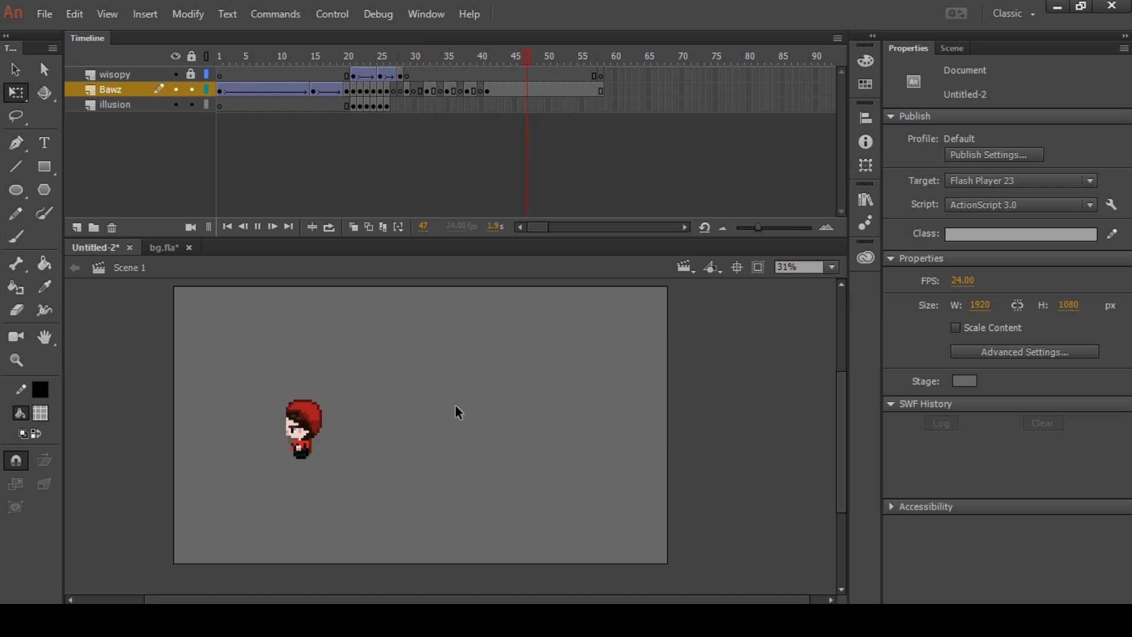
pyautogui.press('Return')
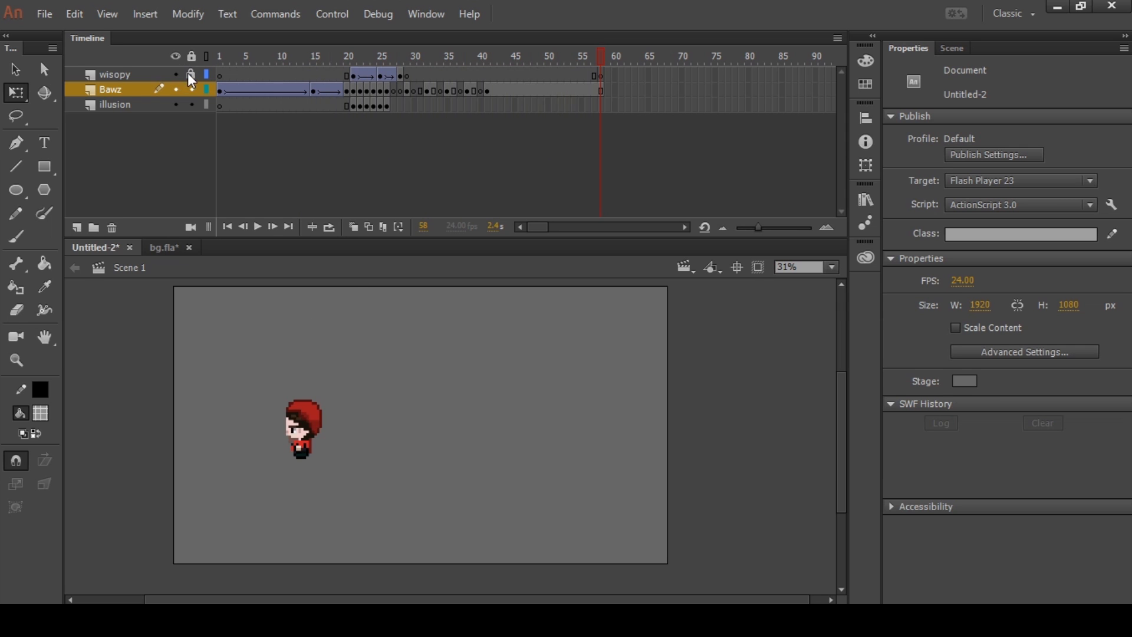
# - Unlock the wisopy layer and copy frames 1 to 58 of the wisopy, Bawz and illusion layers
pyautogui.moveTo(220, 108); pyautogui.dragTo(601, 75)
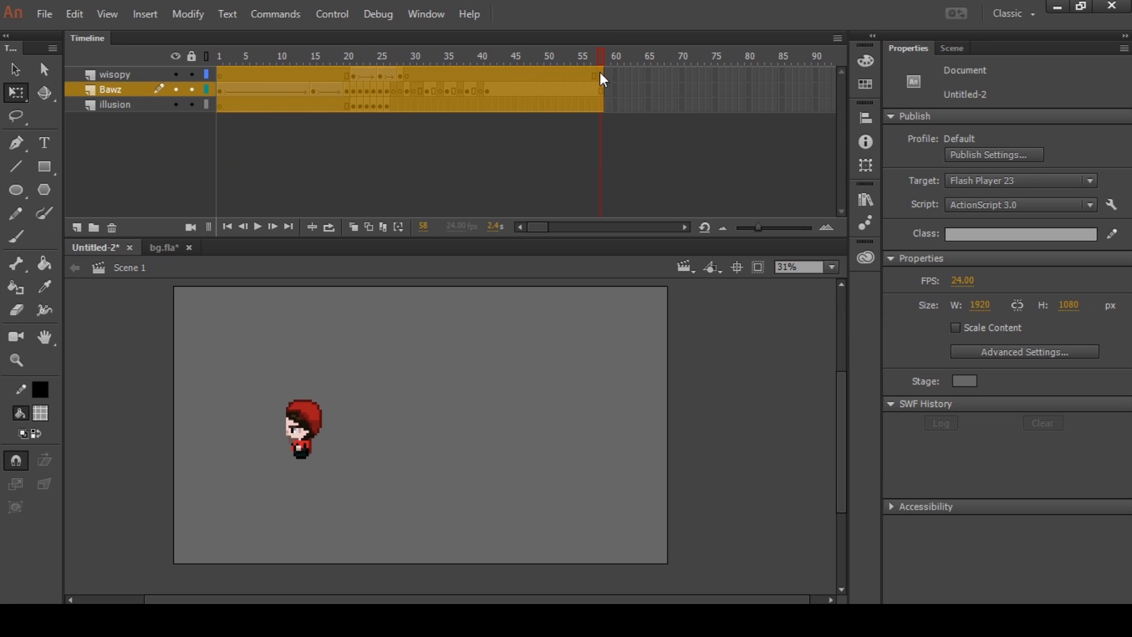
pyautogui.rightClick(562, 90)
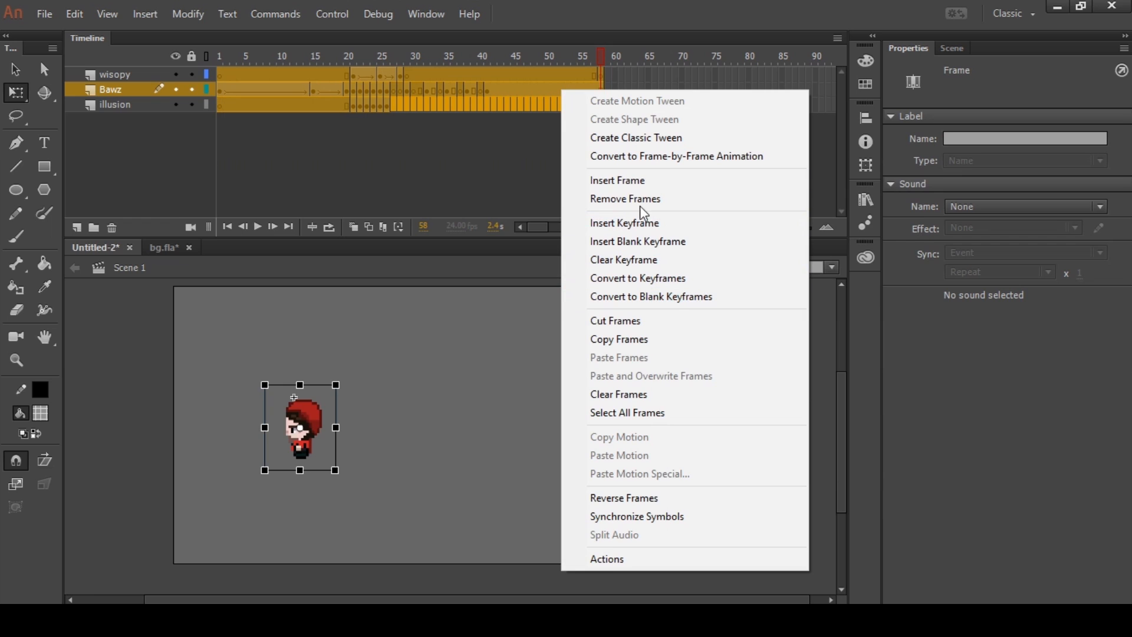
pyautogui.click(625, 341)
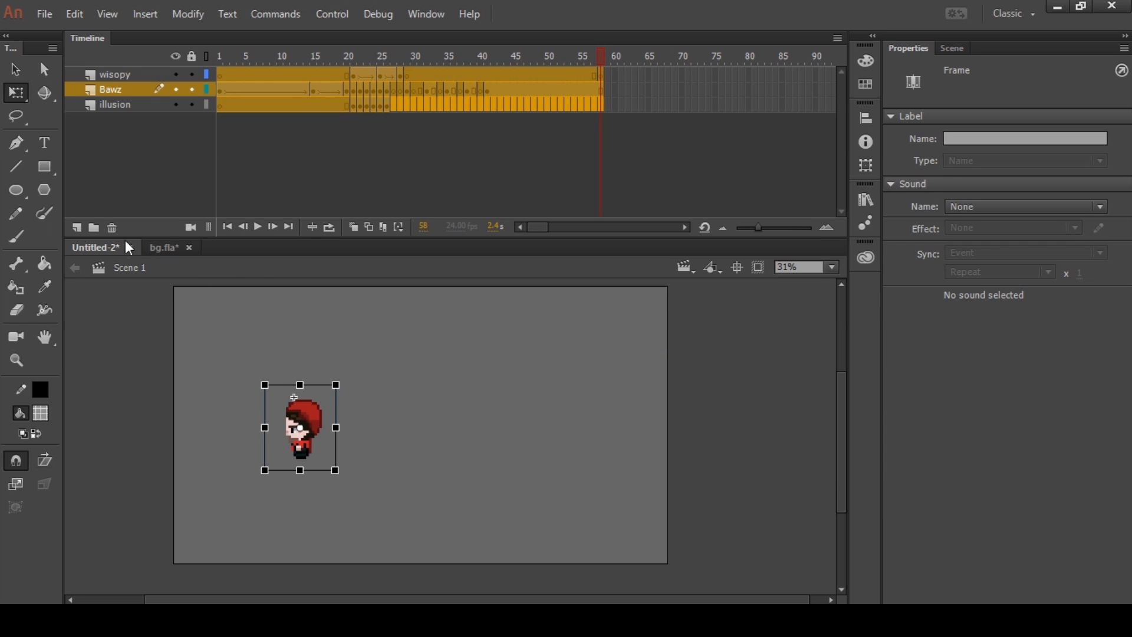
# - Create a new graphic symbol named blink and paste the copied frames into its timeline
pyautogui.hotkey('ctrl', 'F8')
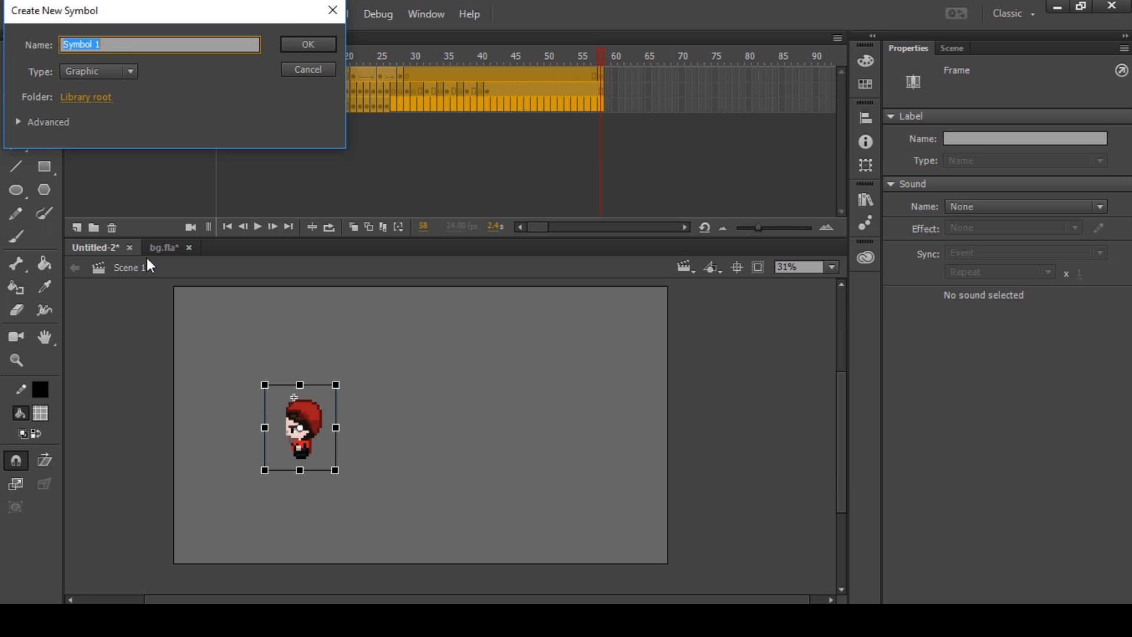
pyautogui.write('blink')
pyautogui.press('Return')
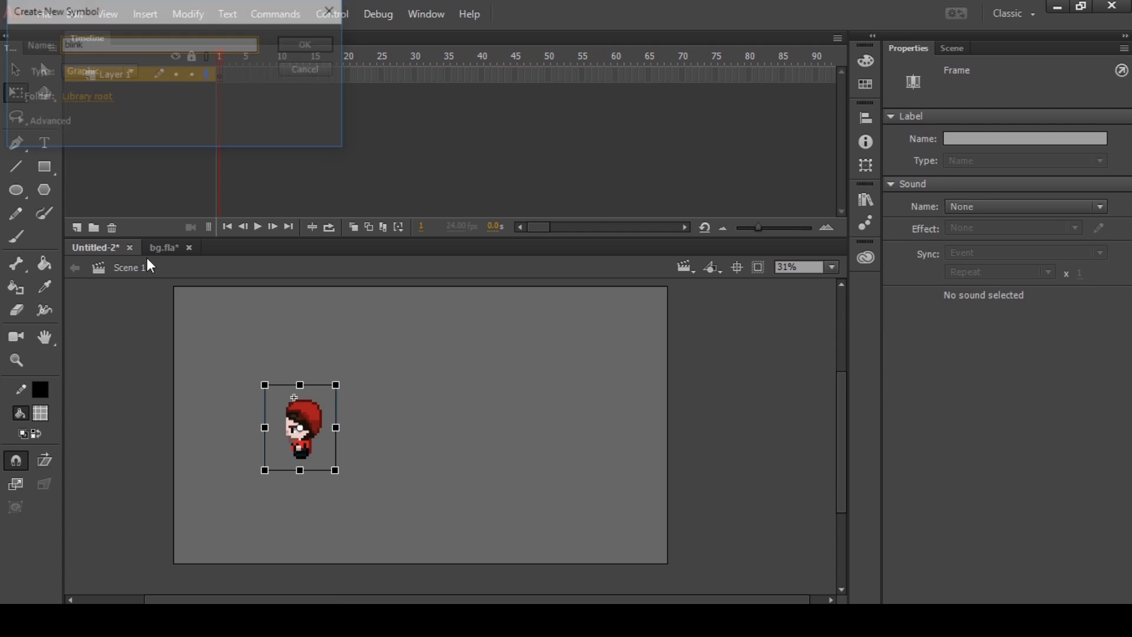
pyautogui.rightClick(221, 77)
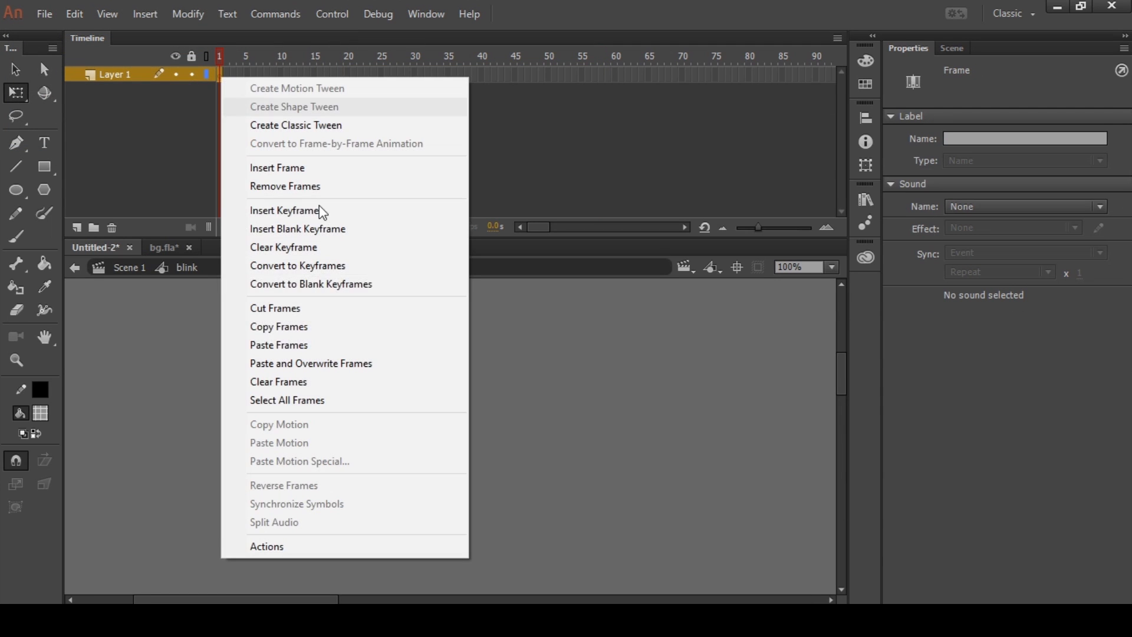
pyautogui.click(338, 338)
# - Clear the ghost from frame 27 of the illusion layer inside the blink symbol
pyautogui.click(313, 59)
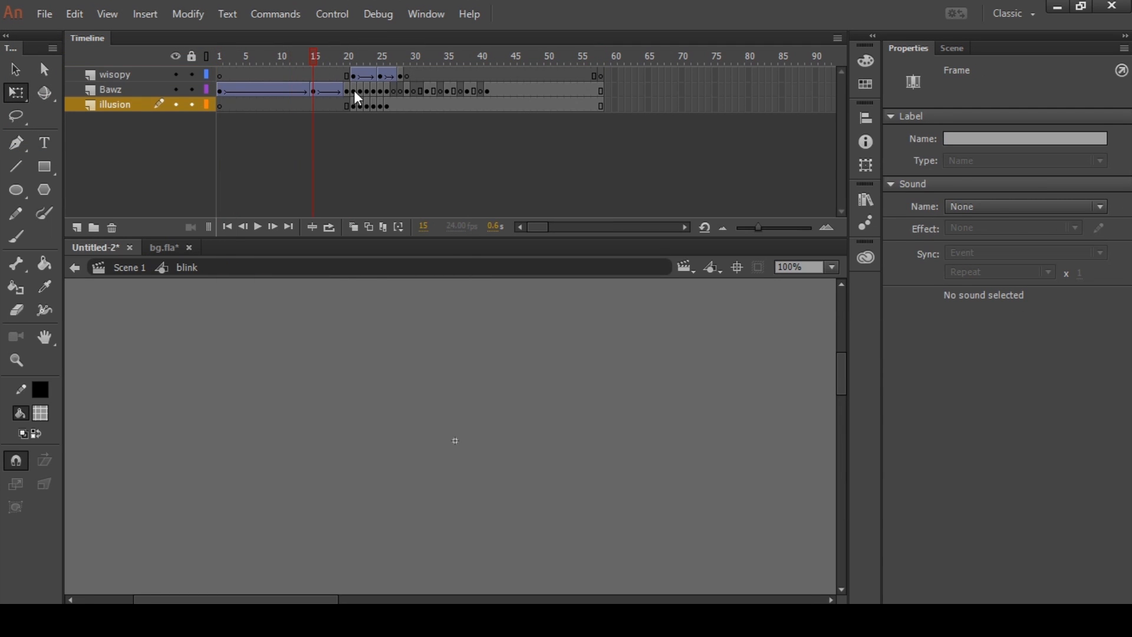
pyautogui.click(393, 104)
pyautogui.press('Delete')
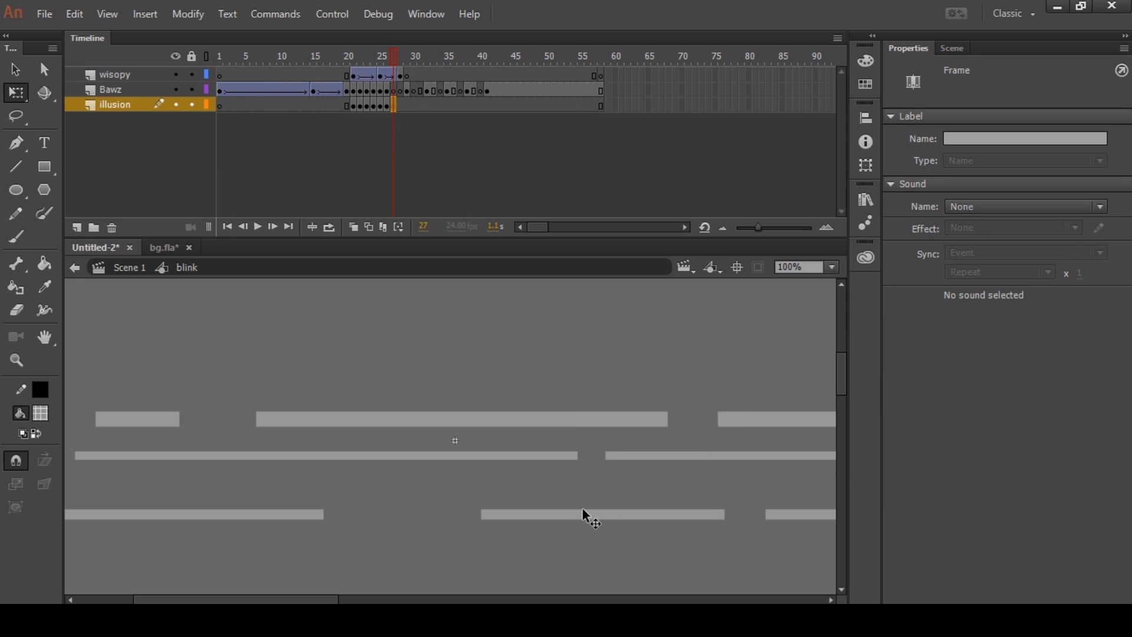
pyautogui.scroll(-7, 579, 497)
# - Return to Scene 1 and place an instance of the blink symbol from the library above the stage
pyautogui.click(130, 269)
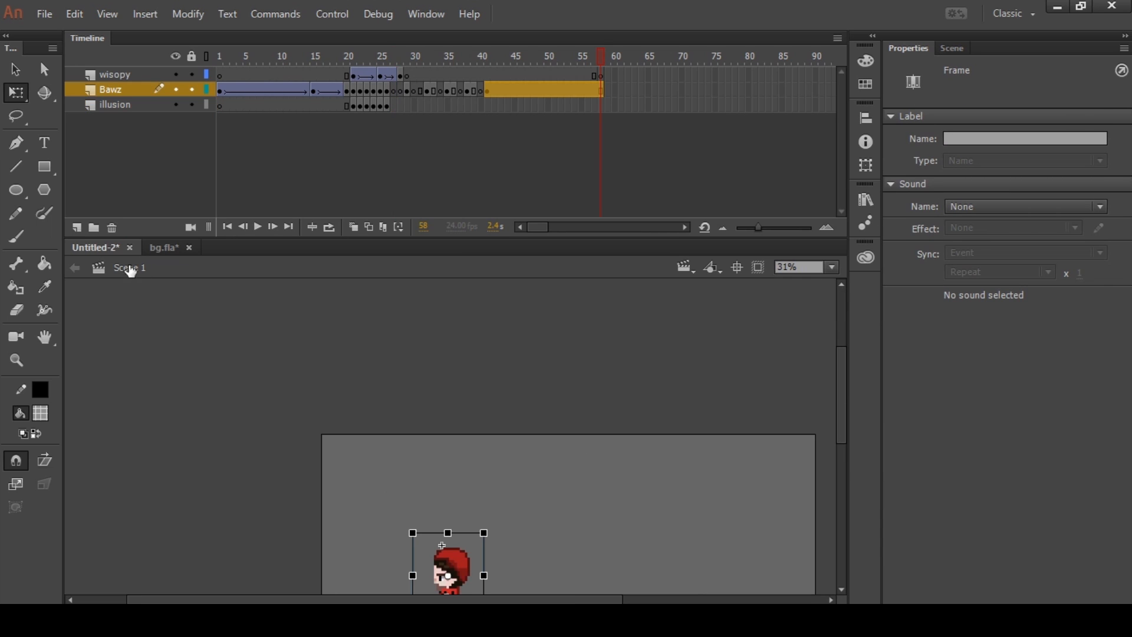
pyautogui.hotkey('ctrl', 'l')
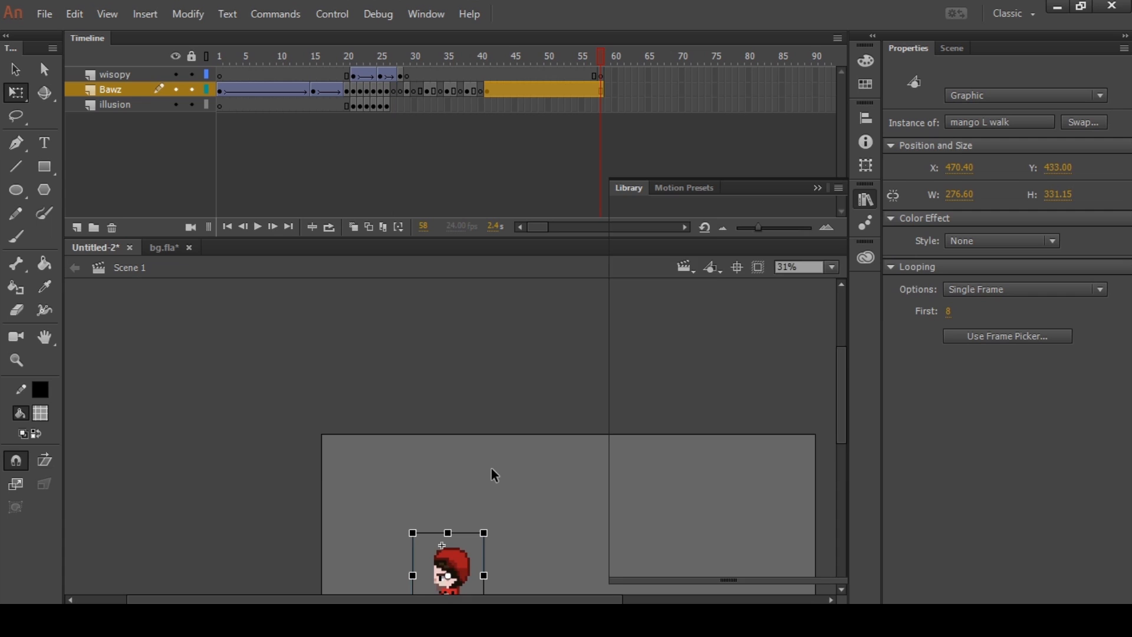
pyautogui.moveTo(650, 416); pyautogui.dragTo(528, 384)
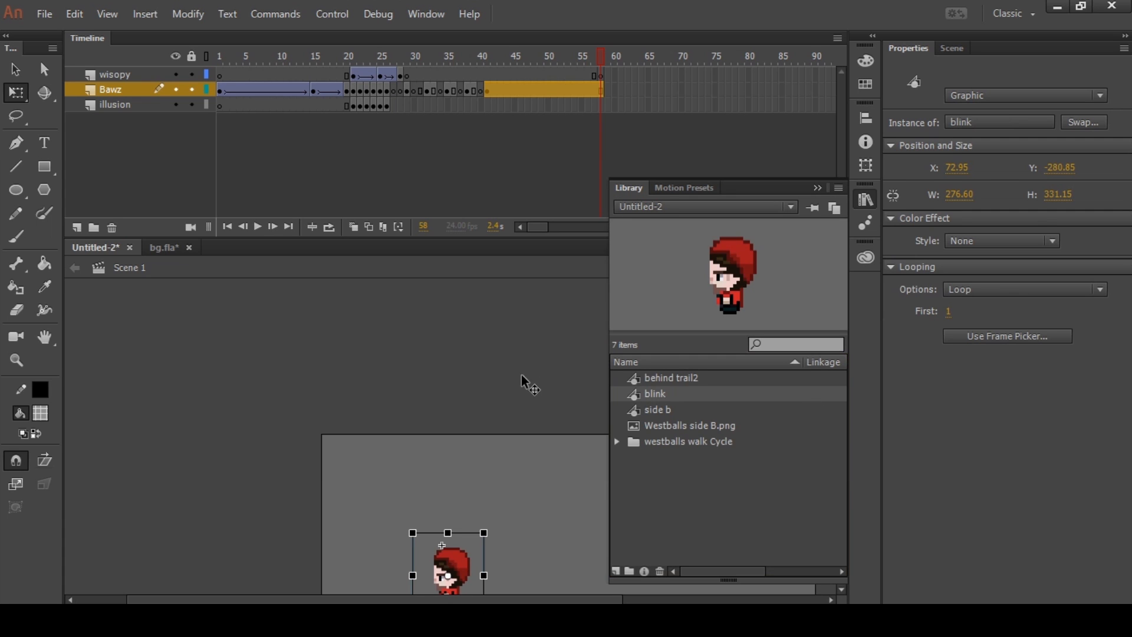
pyautogui.hotkey('ctrl', 'l')
# - Set the blink instance's first looping frame to 9 at frame 56 and copy the instance
pyautogui.moveTo(505, 56); pyautogui.dragTo(586, 56)
pyautogui.click(565, 339)
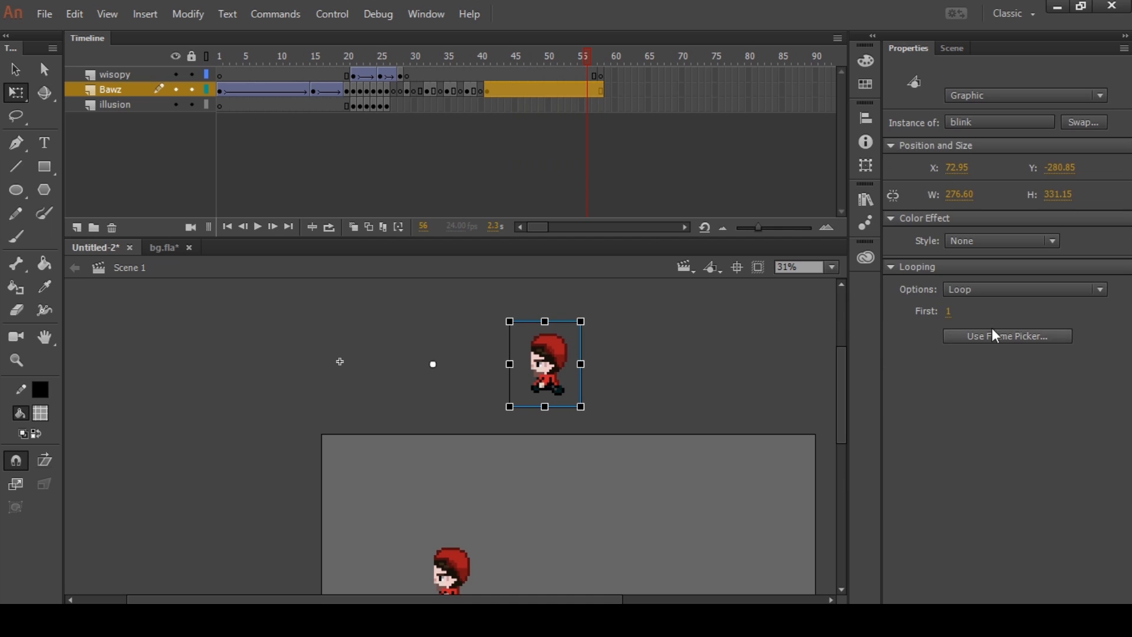
pyautogui.moveTo(951, 311)
pyautogui.mouseDown()
pyautogui.moveTo(978, 312)
pyautogui.moveTo(956, 315)
pyautogui.mouseUp()
pyautogui.click(609, 408)
pyautogui.click(476, 383)
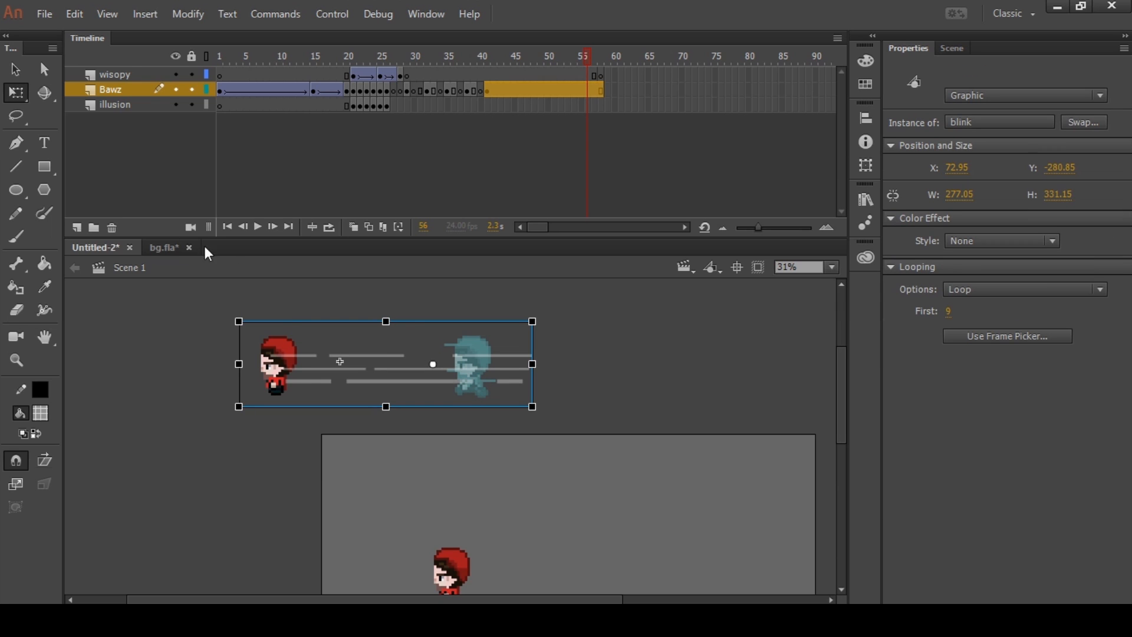
# - In the bg.fla document, add a new layer above Layer 2 and paste the blink instance on it
pyautogui.click(170, 247)
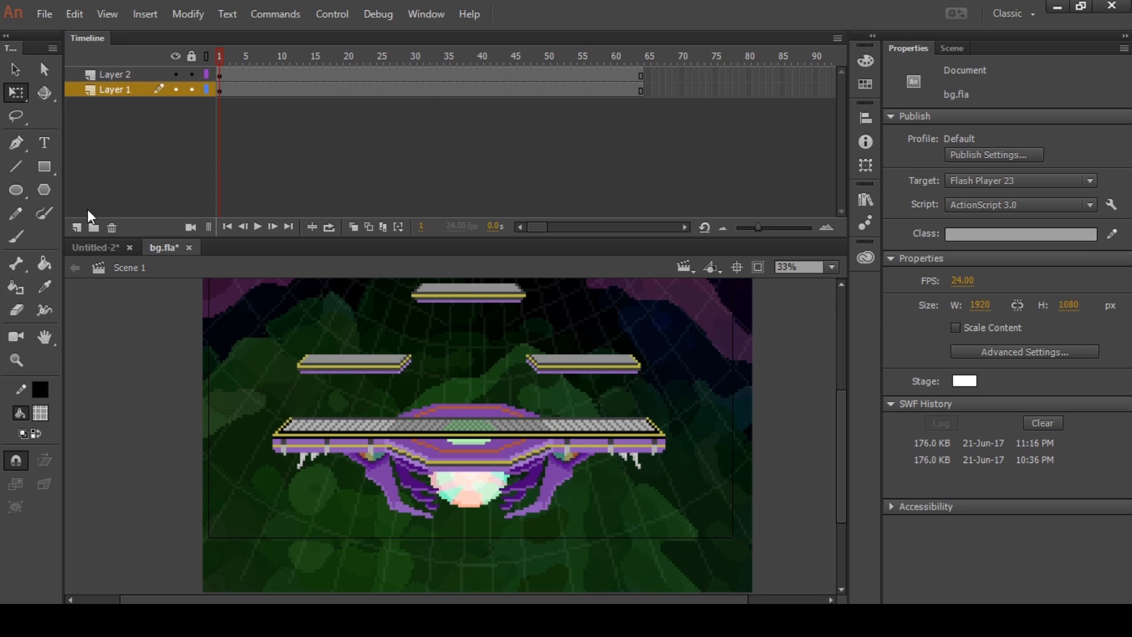
pyautogui.click(109, 76)
pyautogui.click(81, 229)
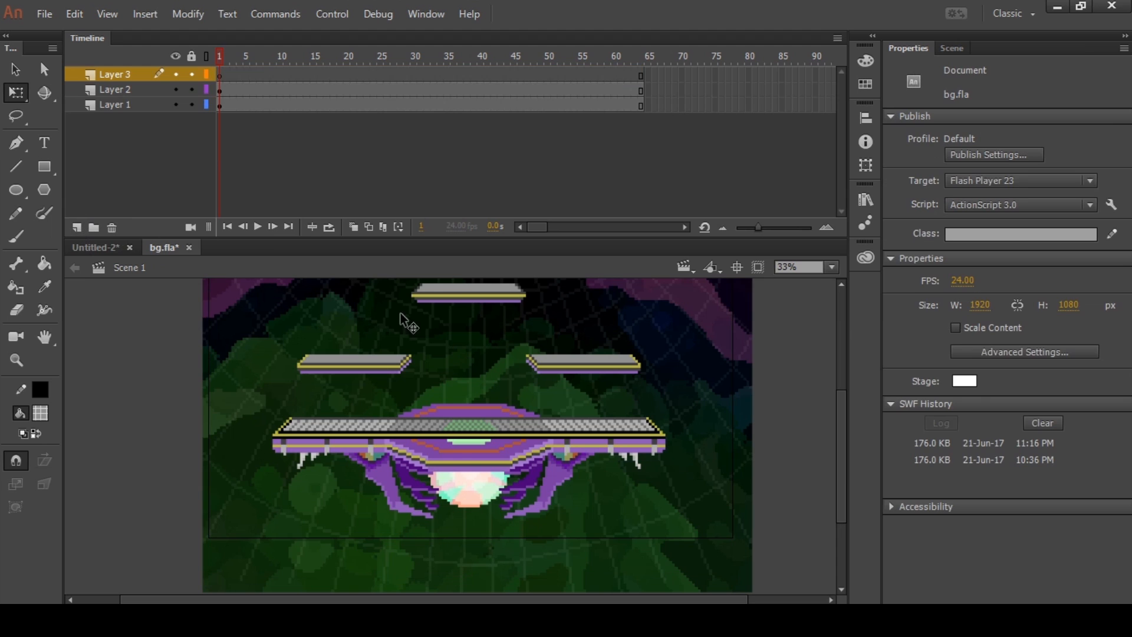
pyautogui.hotkey('ctrl', 'v')
# - Scale the pasted instance down to about 203 px wide and stand the character on the main platform's right end
pyautogui.moveTo(477, 439); pyautogui.dragTo(654, 394)
pyautogui.moveTo(677, 356); pyautogui.dragTo(622, 366)
pyautogui.scroll(3, 631, 404)
pyautogui.moveTo(571, 431); pyautogui.dragTo(651, 439)
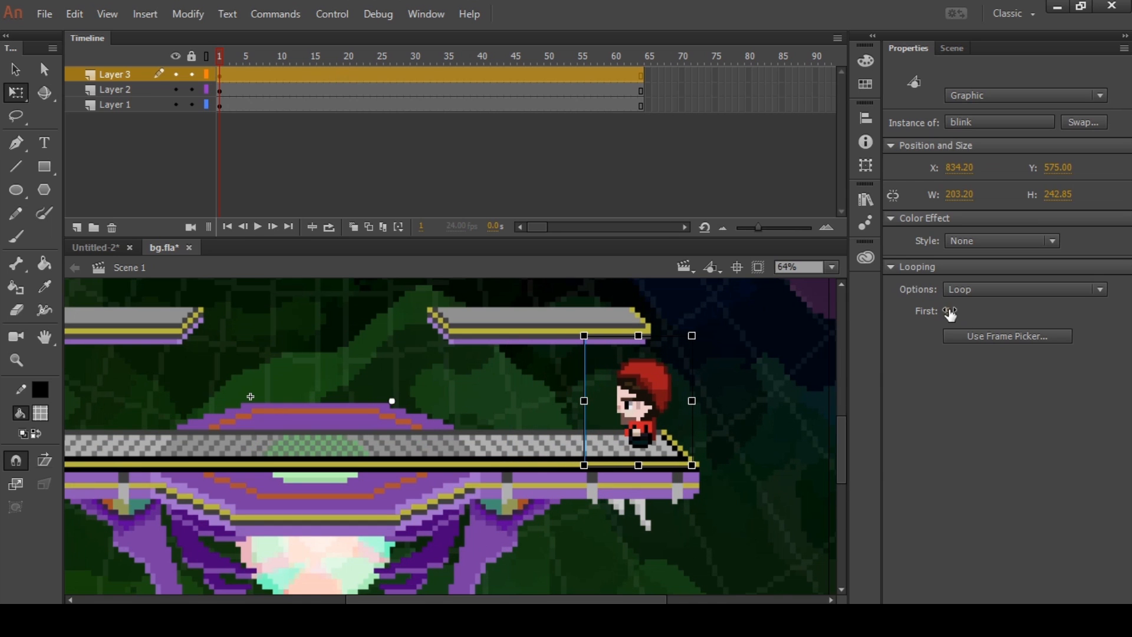
# - Set the pasted instance's first looping frame to 1 and move it left to about X 669
pyautogui.moveTo(950, 312); pyautogui.dragTo(779, 305)
pyautogui.moveTo(735, 414); pyautogui.dragTo(647, 414)
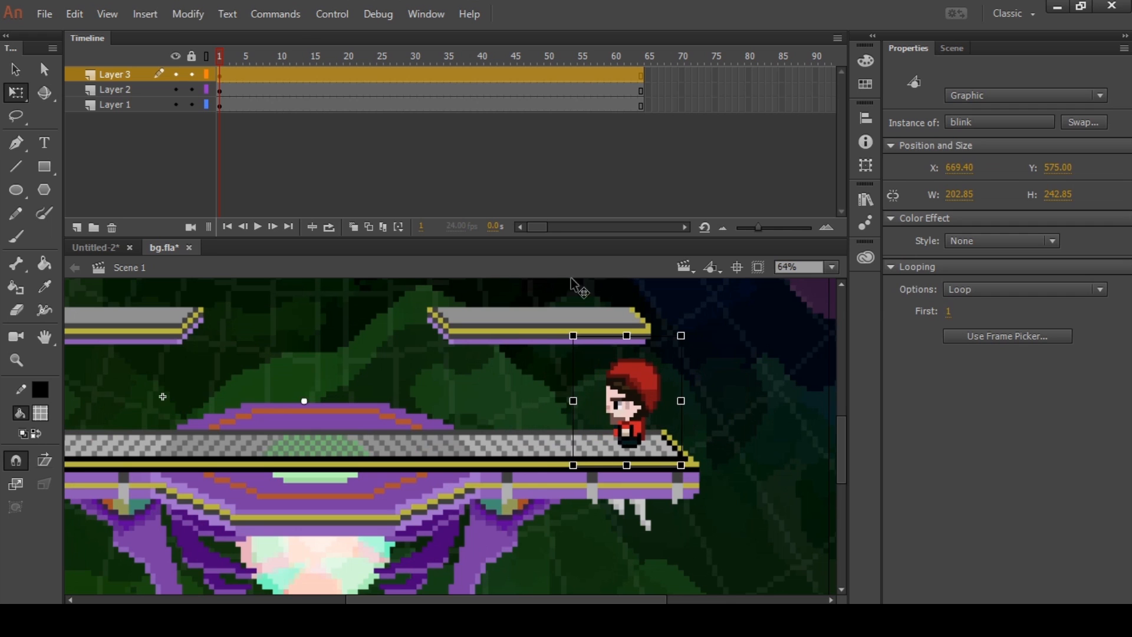
# - Play the dash over the platform background from frame 1 to check it
pyautogui.moveTo(225, 59)
pyautogui.mouseDown()
pyautogui.moveTo(359, 74)
pyautogui.moveTo(218, 72)
pyautogui.mouseUp()
pyautogui.scroll(-4, 522, 388)
pyautogui.press('Return')
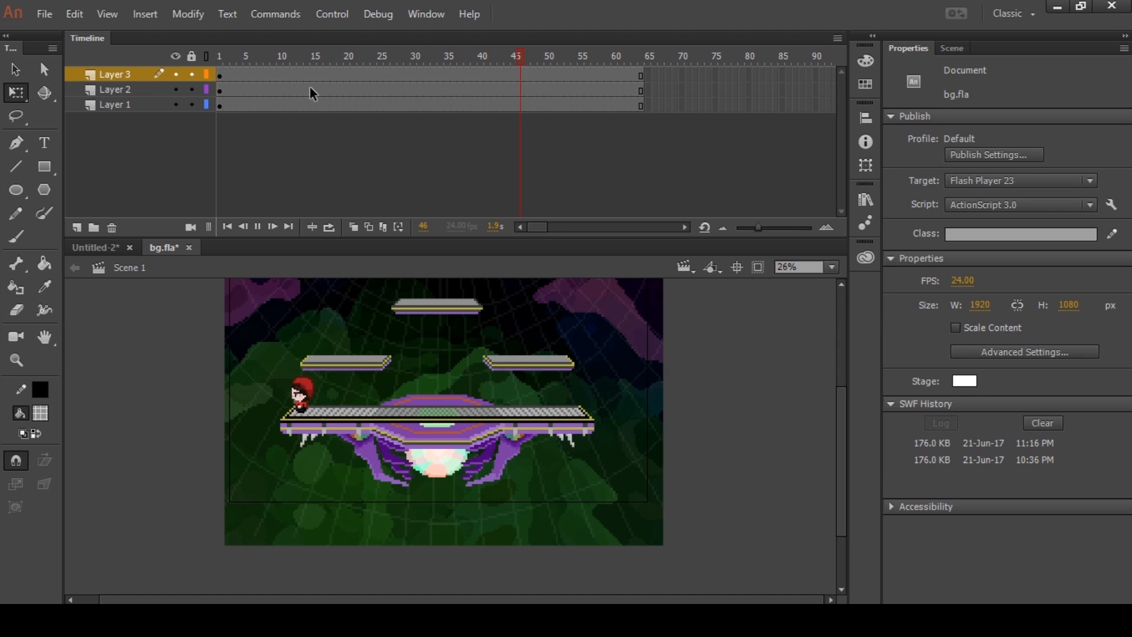
pyautogui.moveTo(598, 420); pyautogui.dragTo(619, 451)
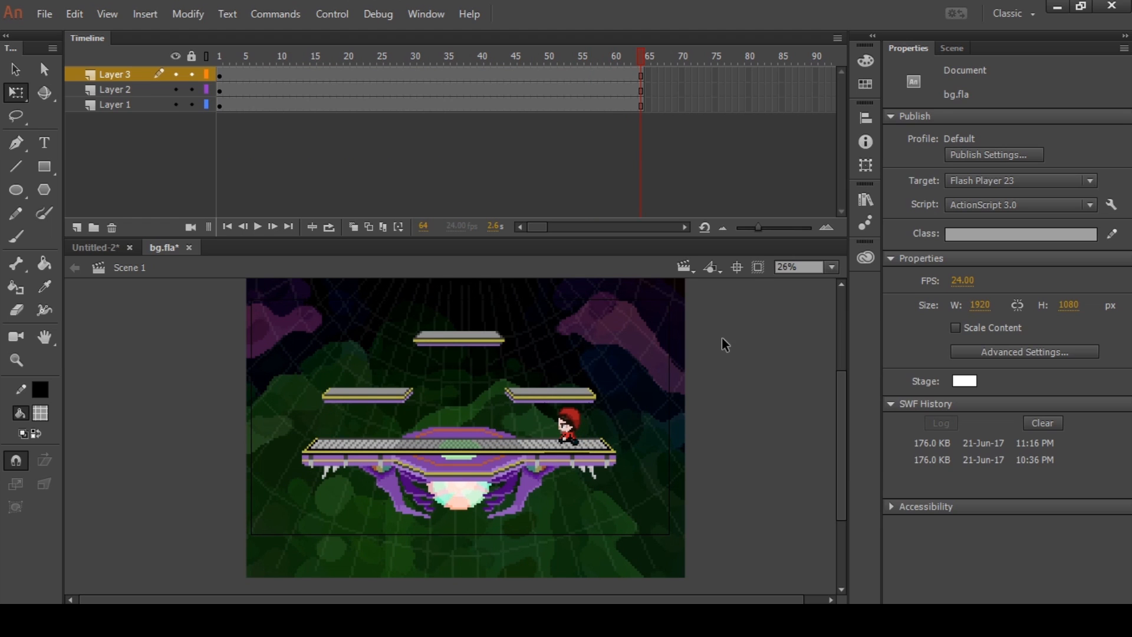
# - Turn on loop playback for frames 1 to 64 and play the animation continuously
pyautogui.click(331, 228)
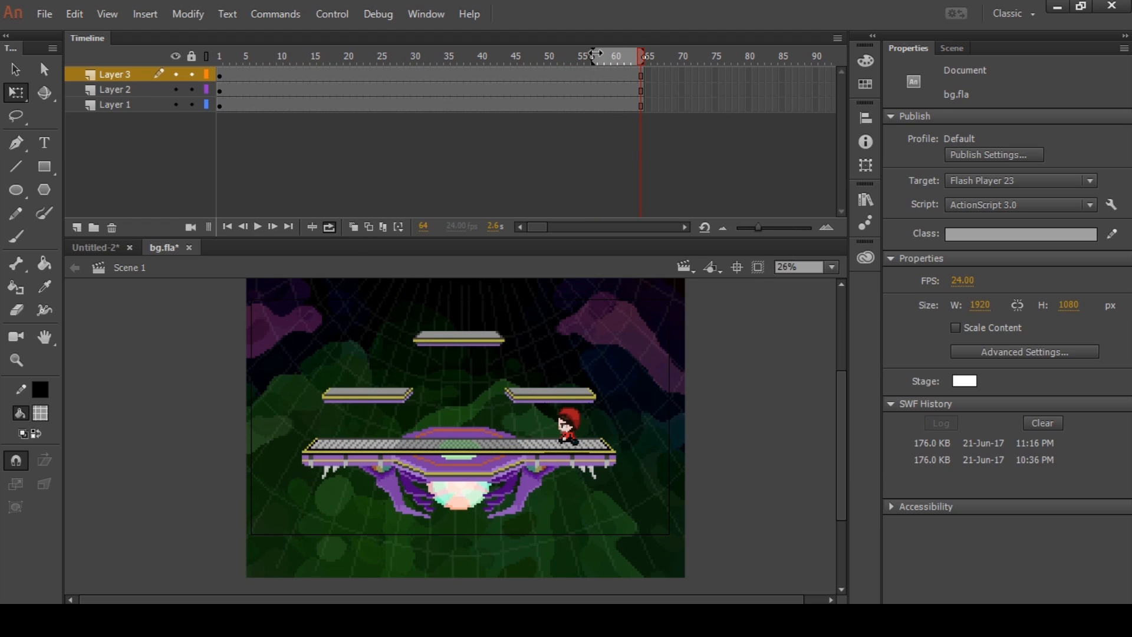
pyautogui.moveTo(596, 54); pyautogui.dragTo(218, 55)
pyautogui.press('Return')
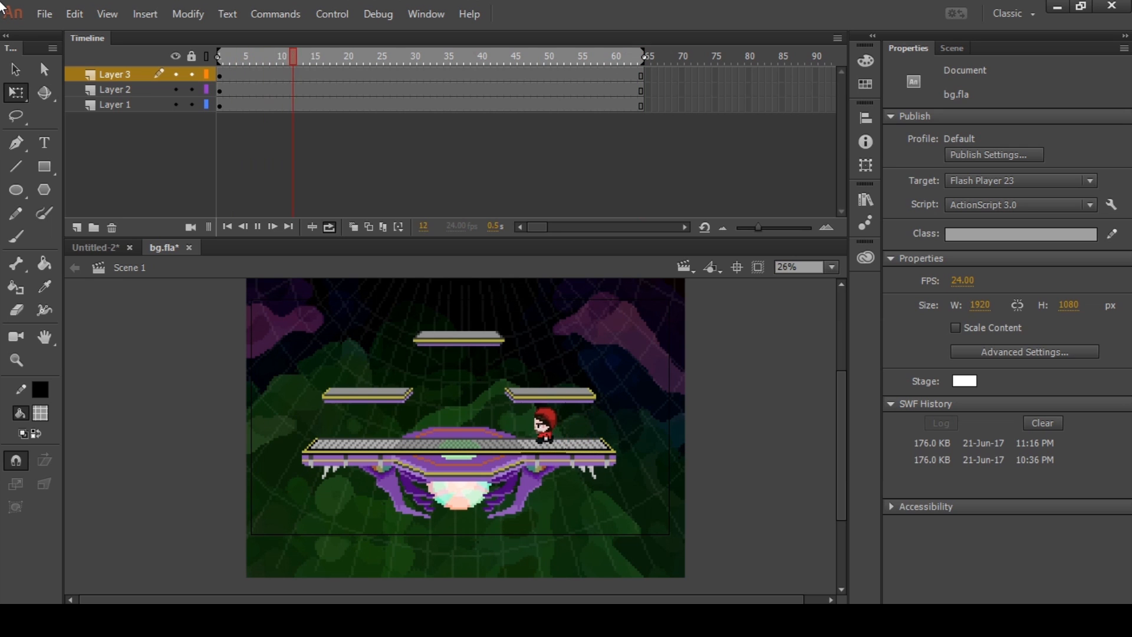